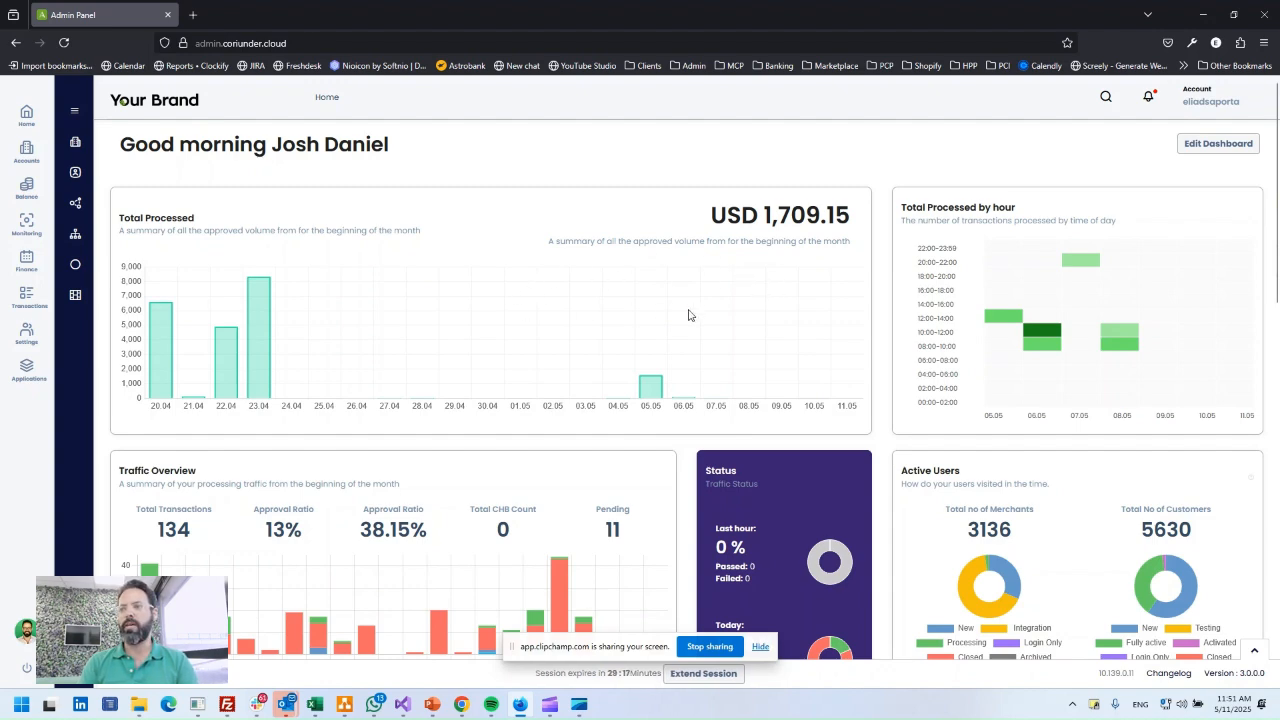
# Open the monyx test overview from the dashboard's Processing by Merchant list and review its traffic, bank, amount and payment method breakdowns.
pyautogui.scroll(-3, 870, 305)
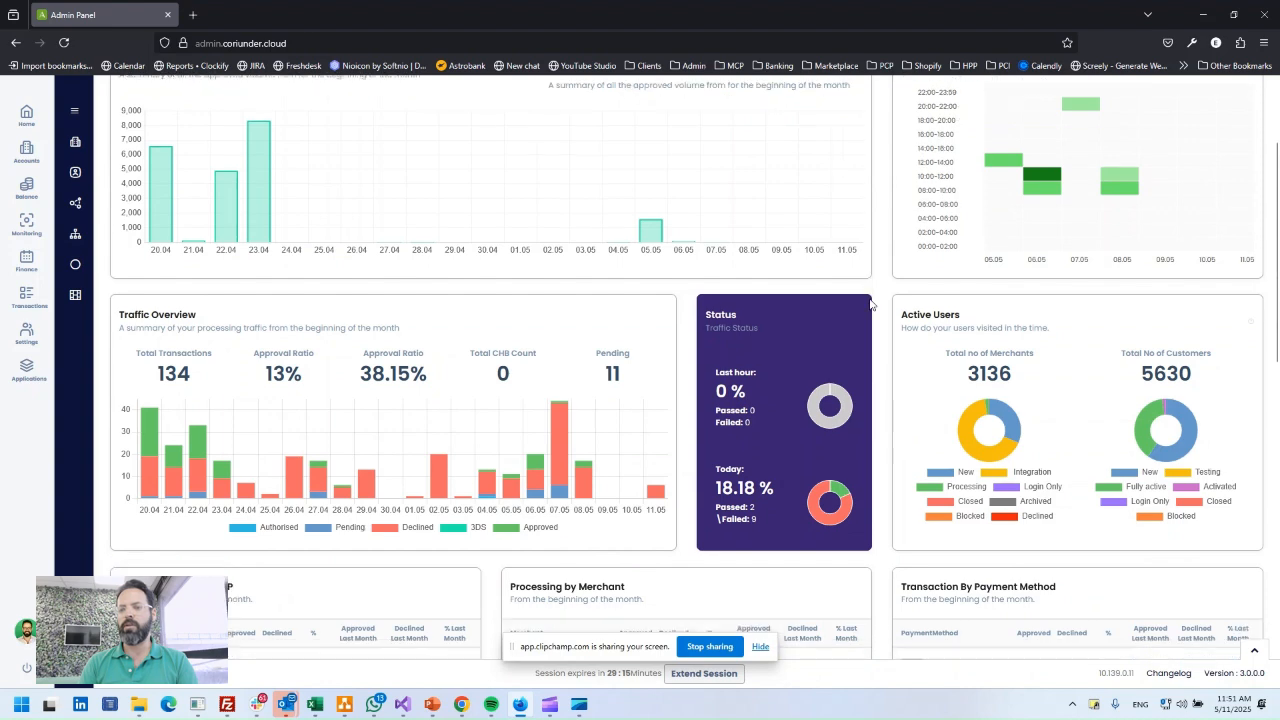
pyautogui.scroll(-6, 870, 305)
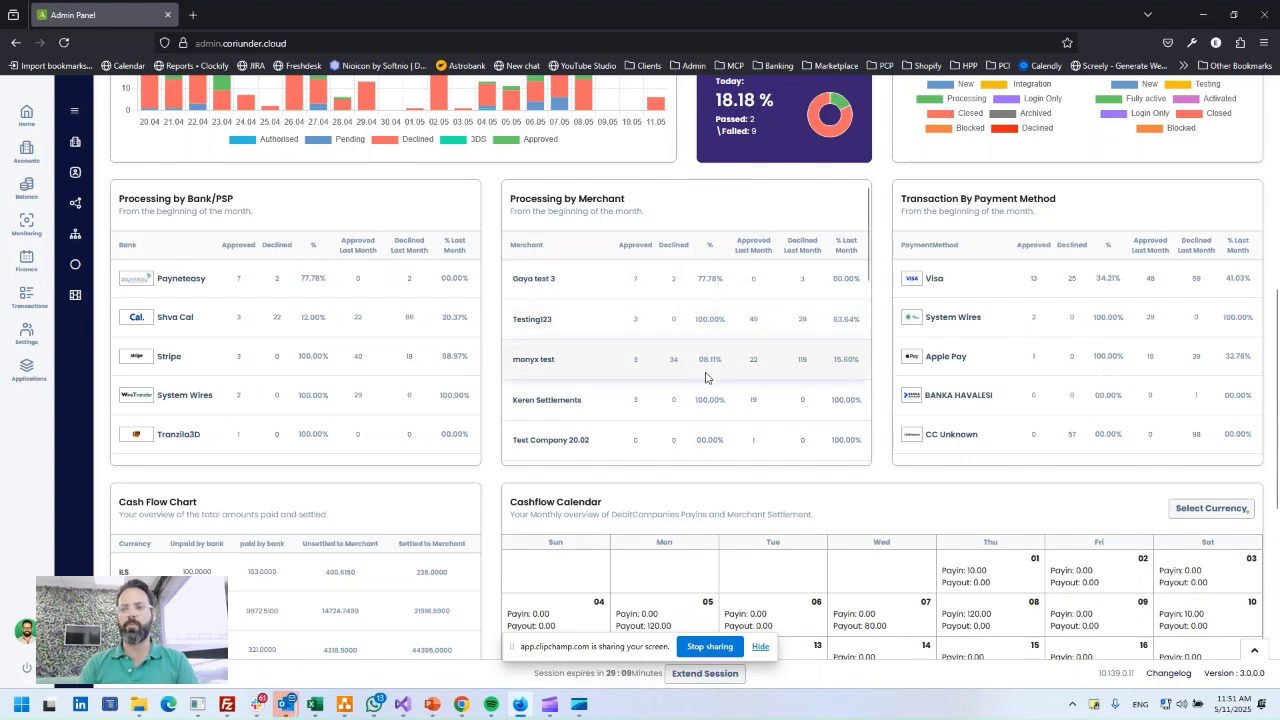
pyautogui.click(541, 362)
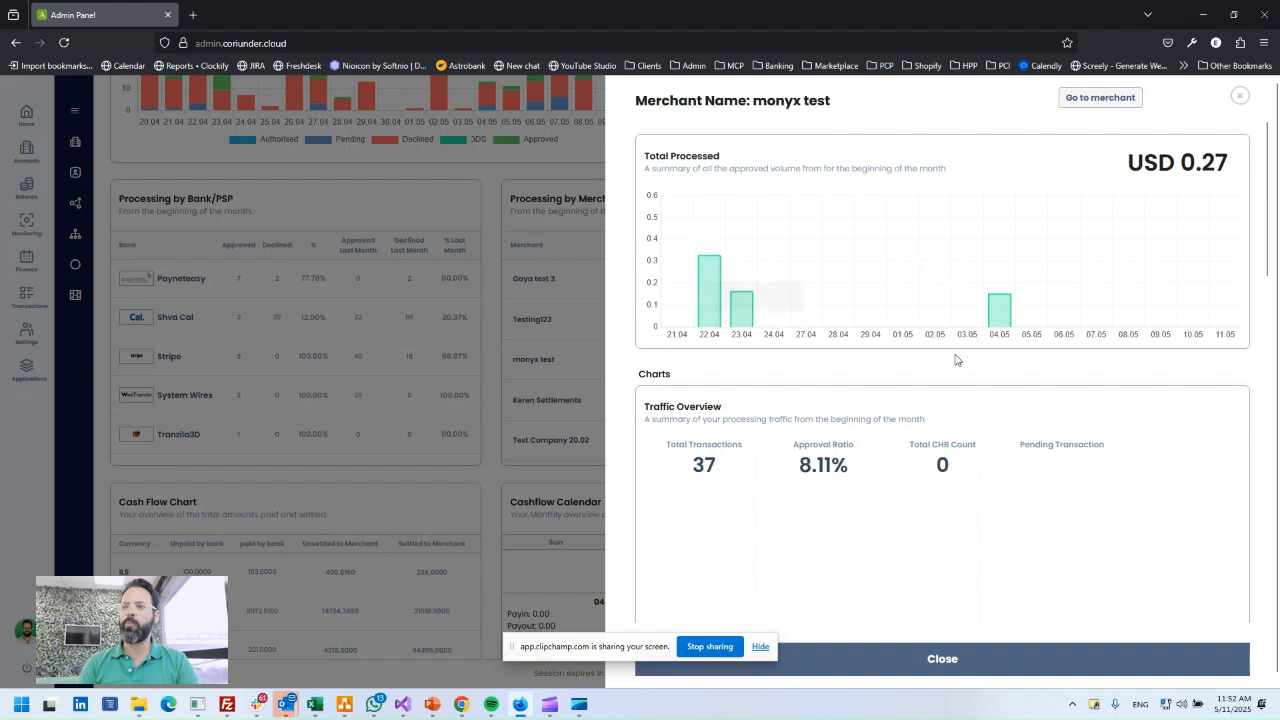
pyautogui.scroll(-2, 880, 525)
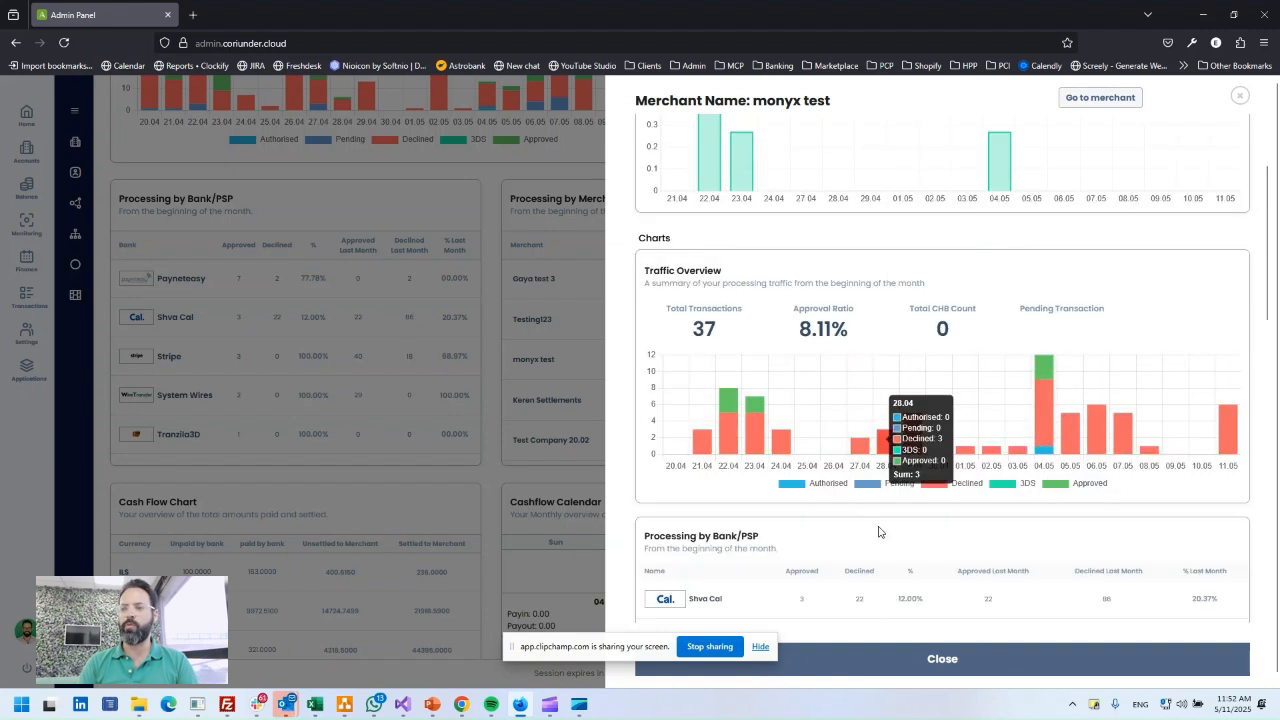
pyautogui.scroll(-3, 880, 516)
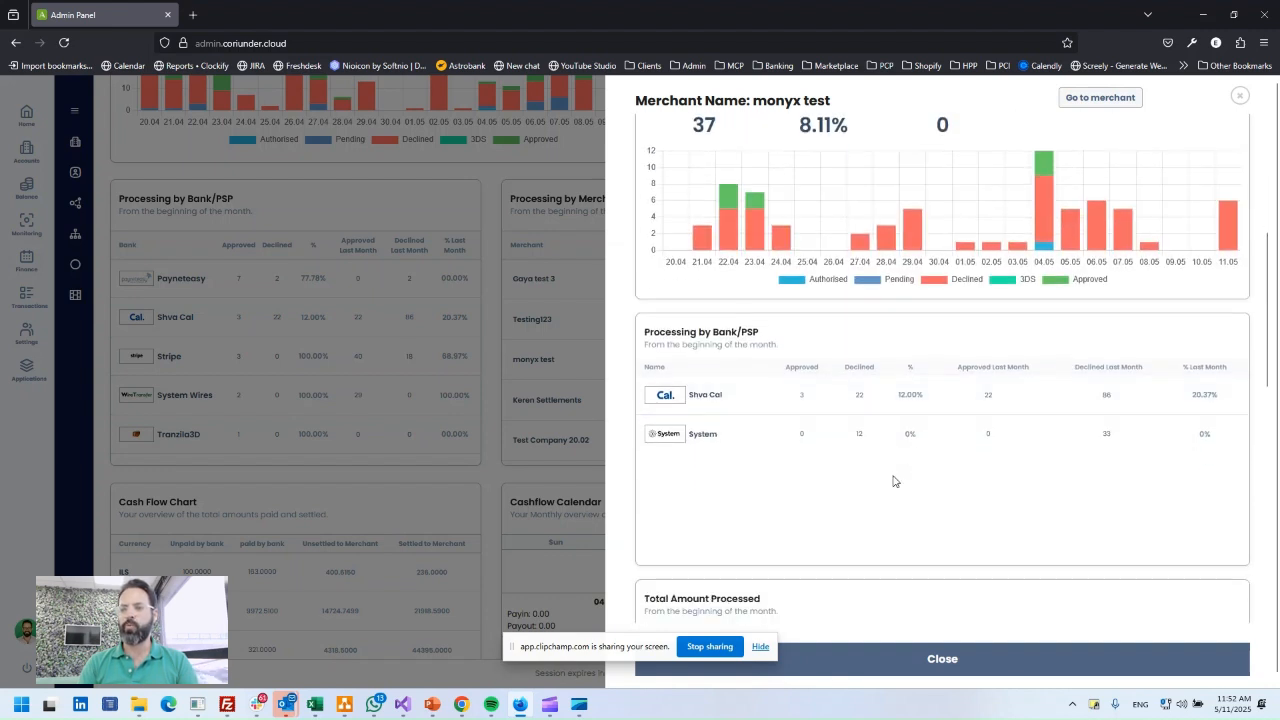
pyautogui.scroll(-5, 895, 481)
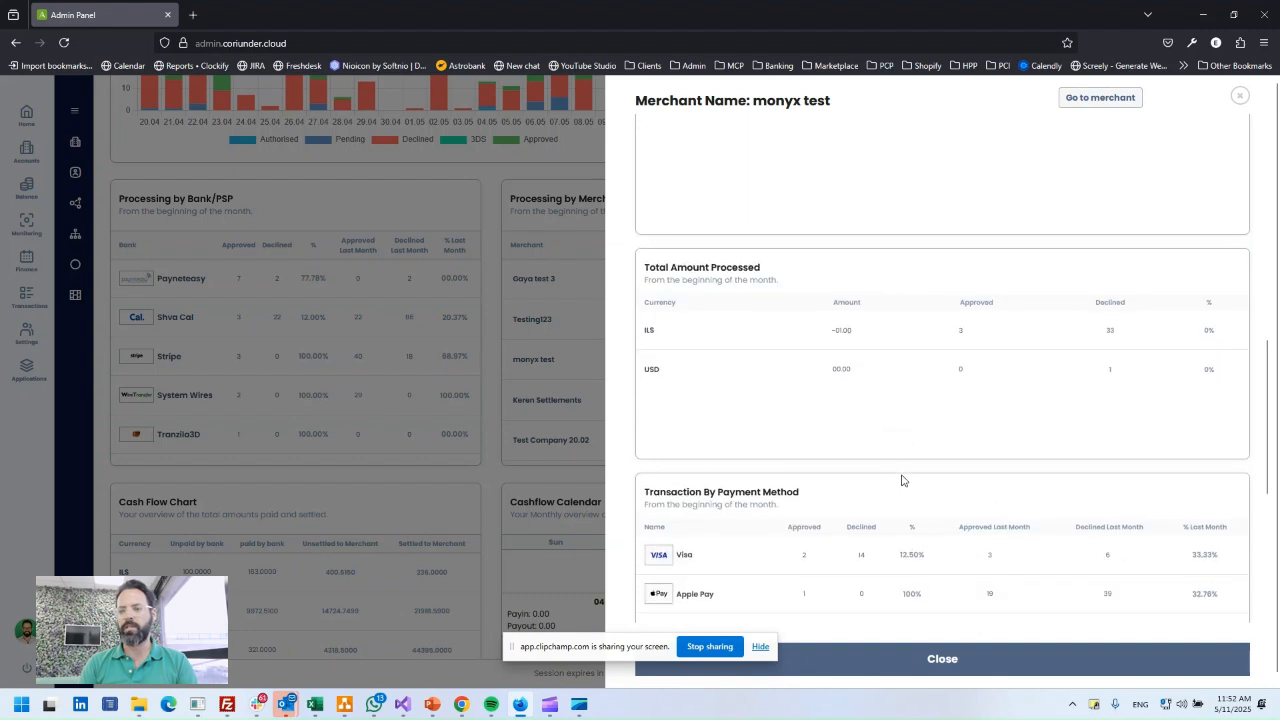
pyautogui.scroll(-2, 980, 440)
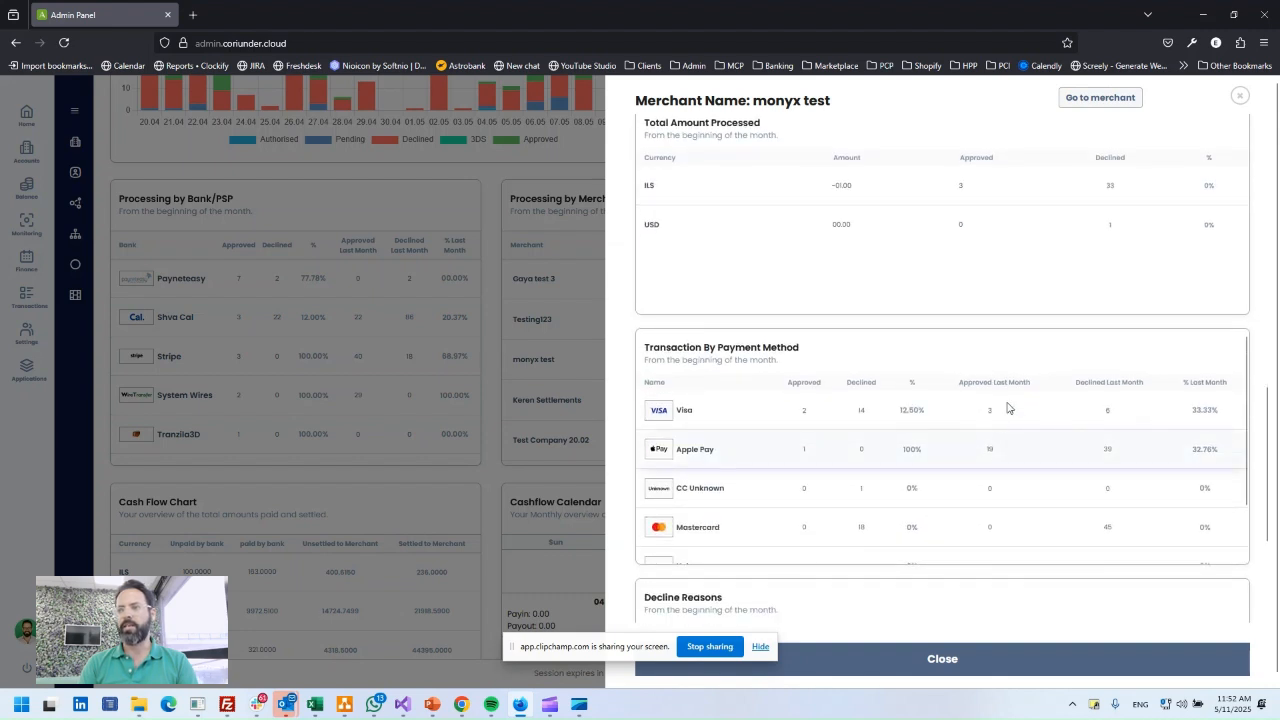
# Open the full monyx test merchant account and examine its summary, including merchant number, links, decline reasons, processing history and KYC checks.
pyautogui.click(1094, 104)
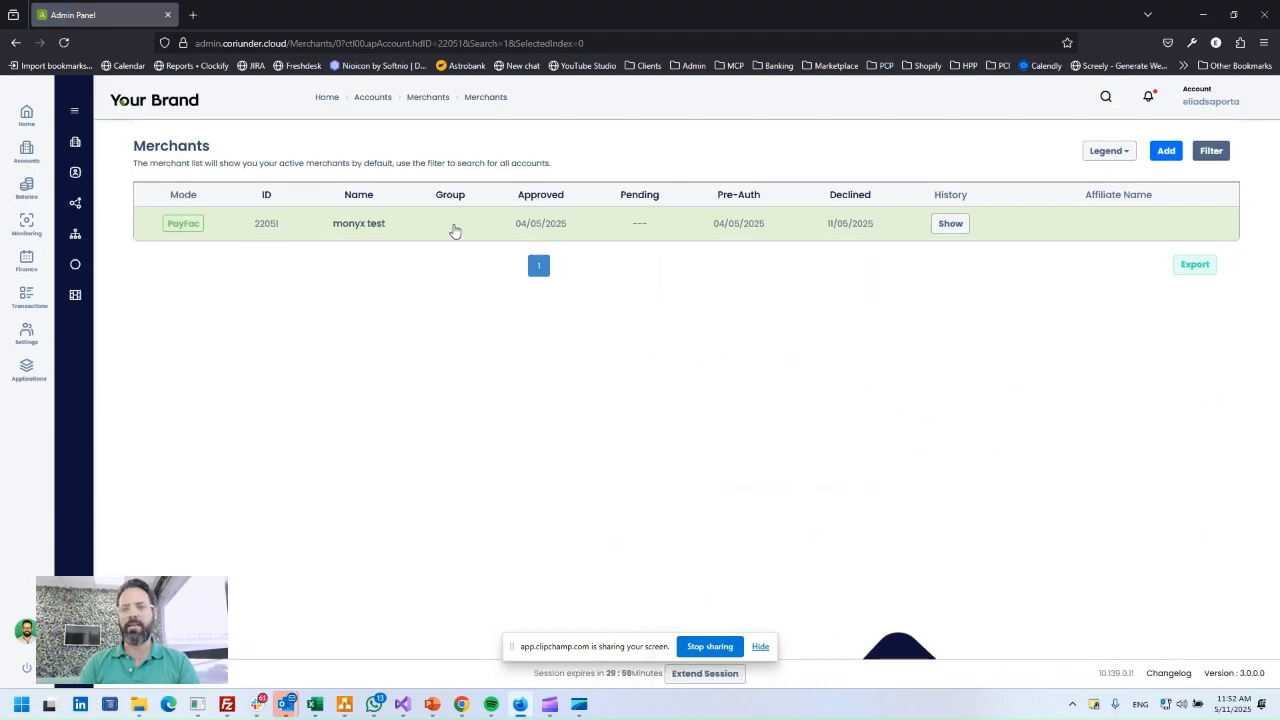
pyautogui.click(454, 230)
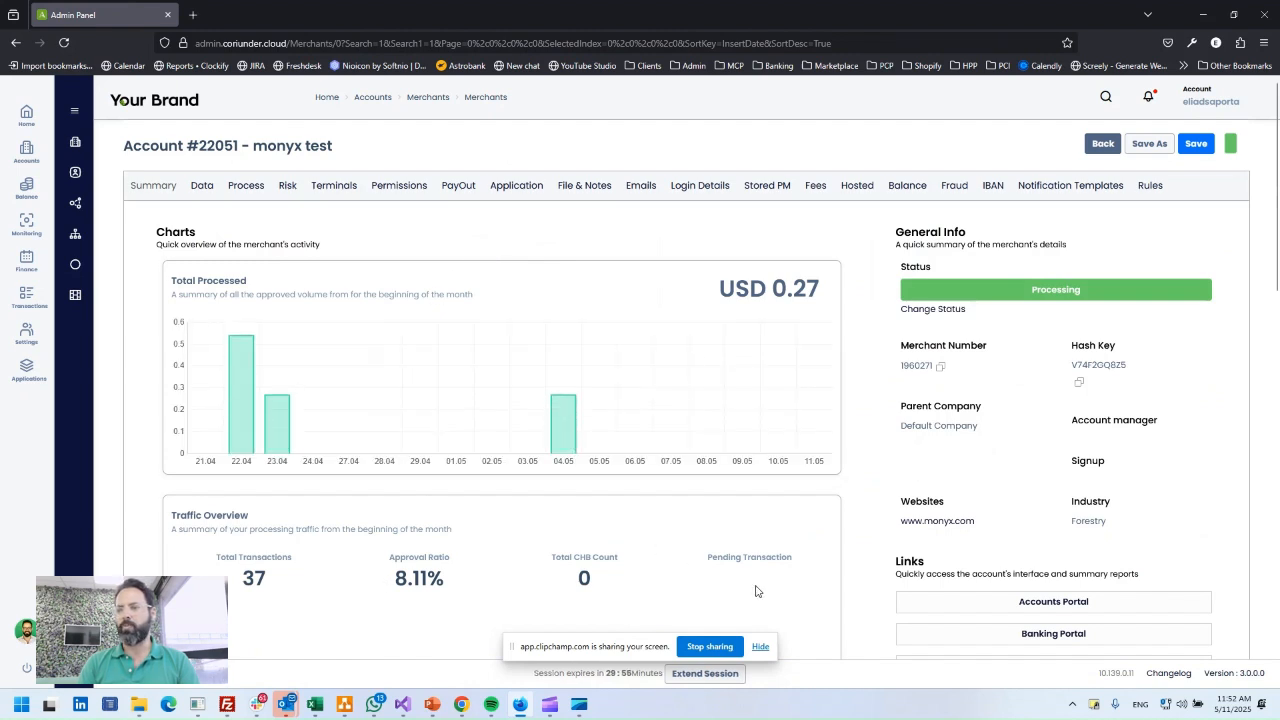
pyautogui.doubleClick(916, 366)
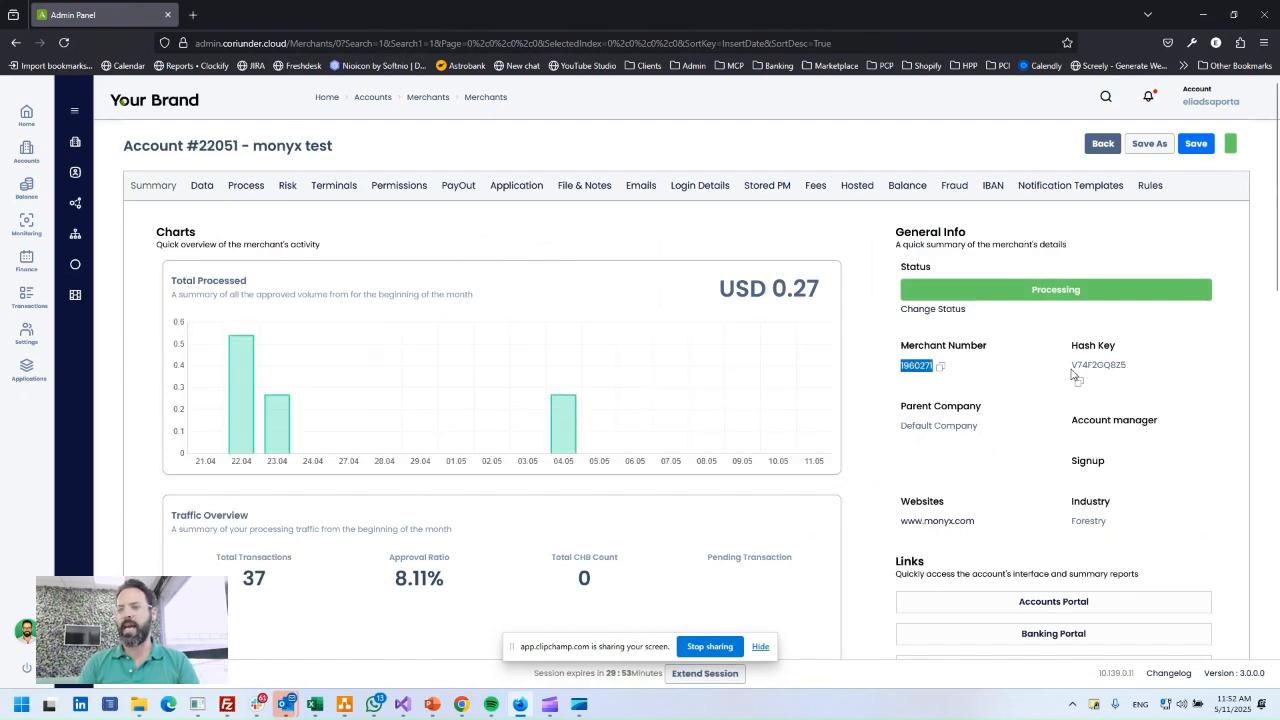
pyautogui.scroll(-3, 930, 437)
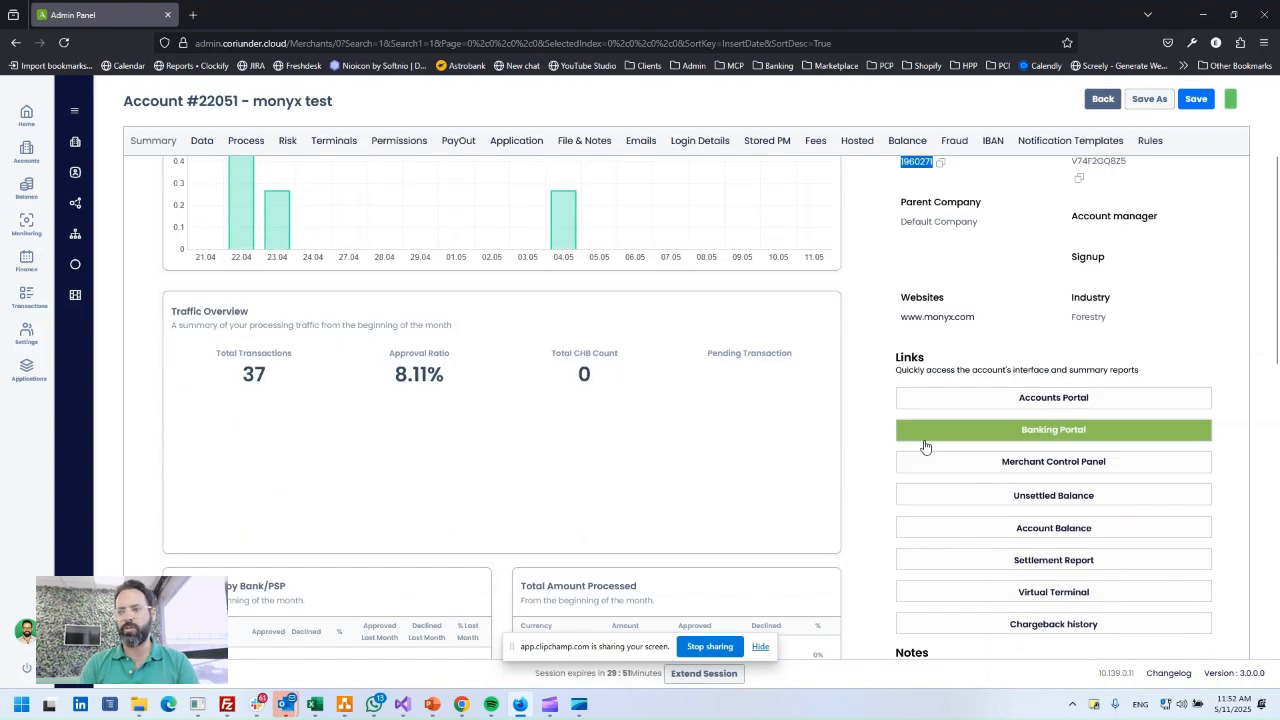
pyautogui.scroll(-3, 817, 440)
pyautogui.scroll(-3, 815, 441)
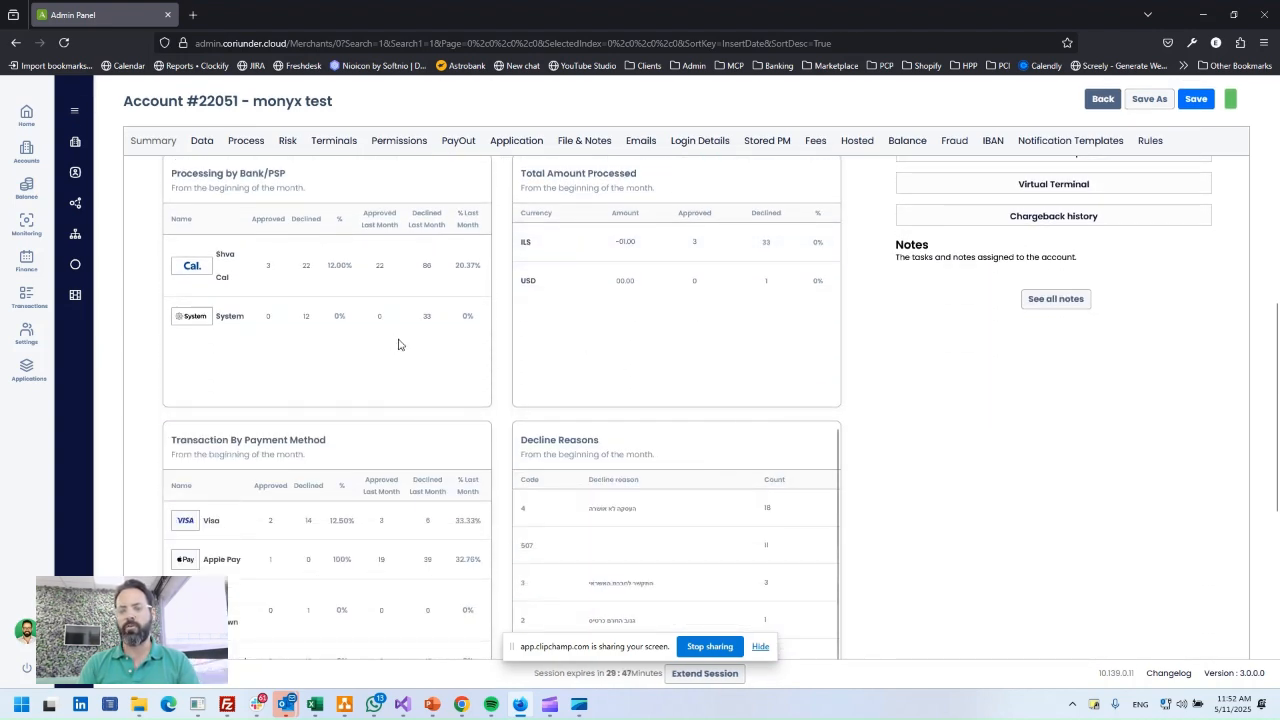
pyautogui.scroll(-3, 563, 390)
pyautogui.scroll(-1, 563, 399)
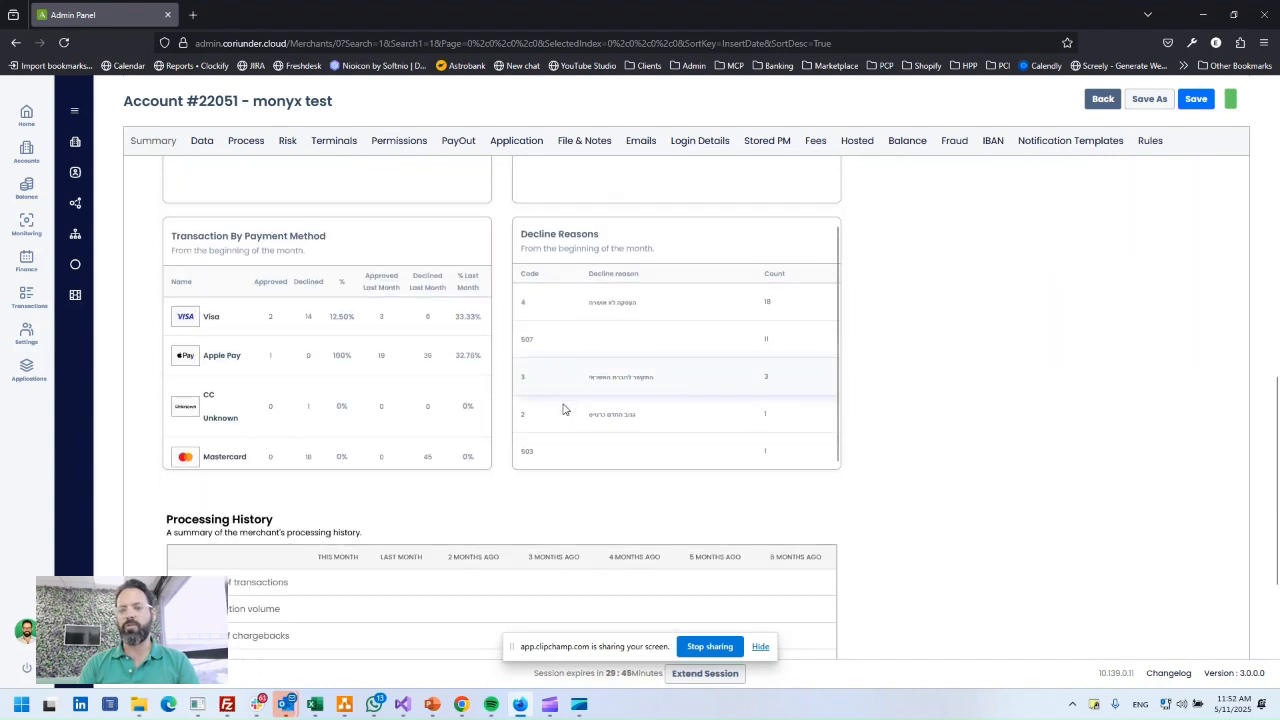
pyautogui.scroll(-4, 491, 471)
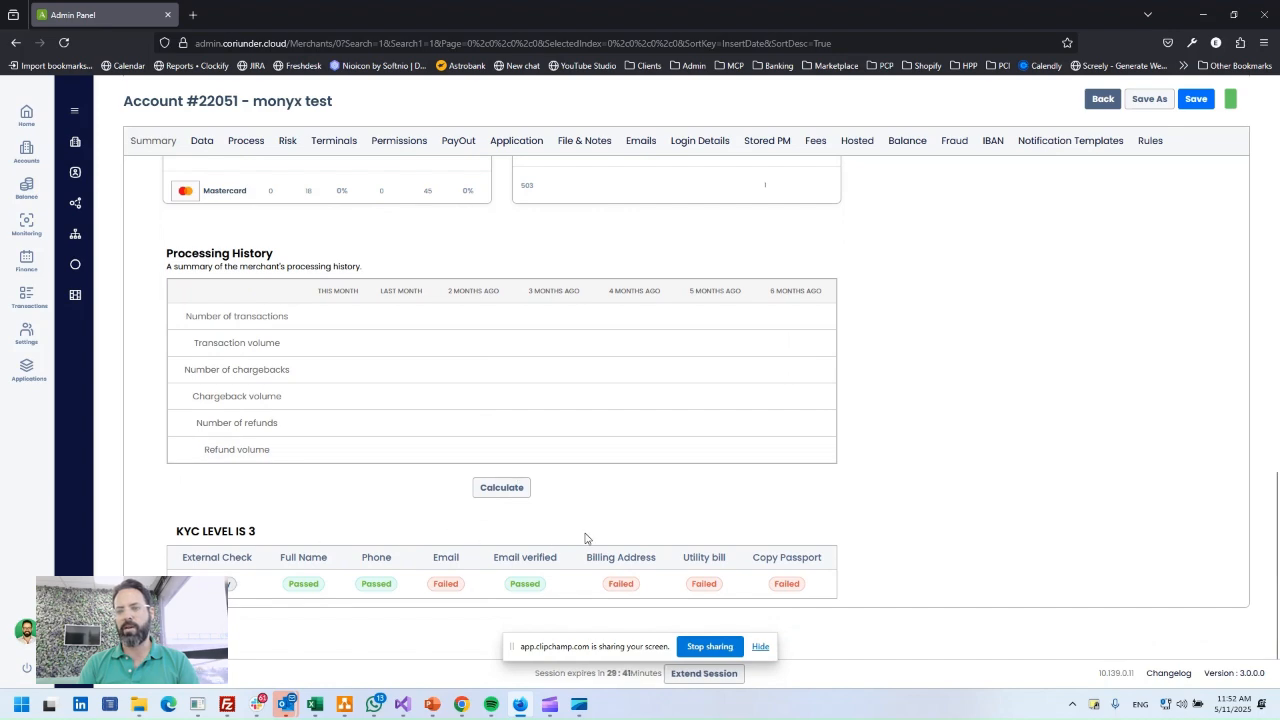
pyautogui.scroll(7, 763, 503)
pyautogui.scroll(8, 711, 403)
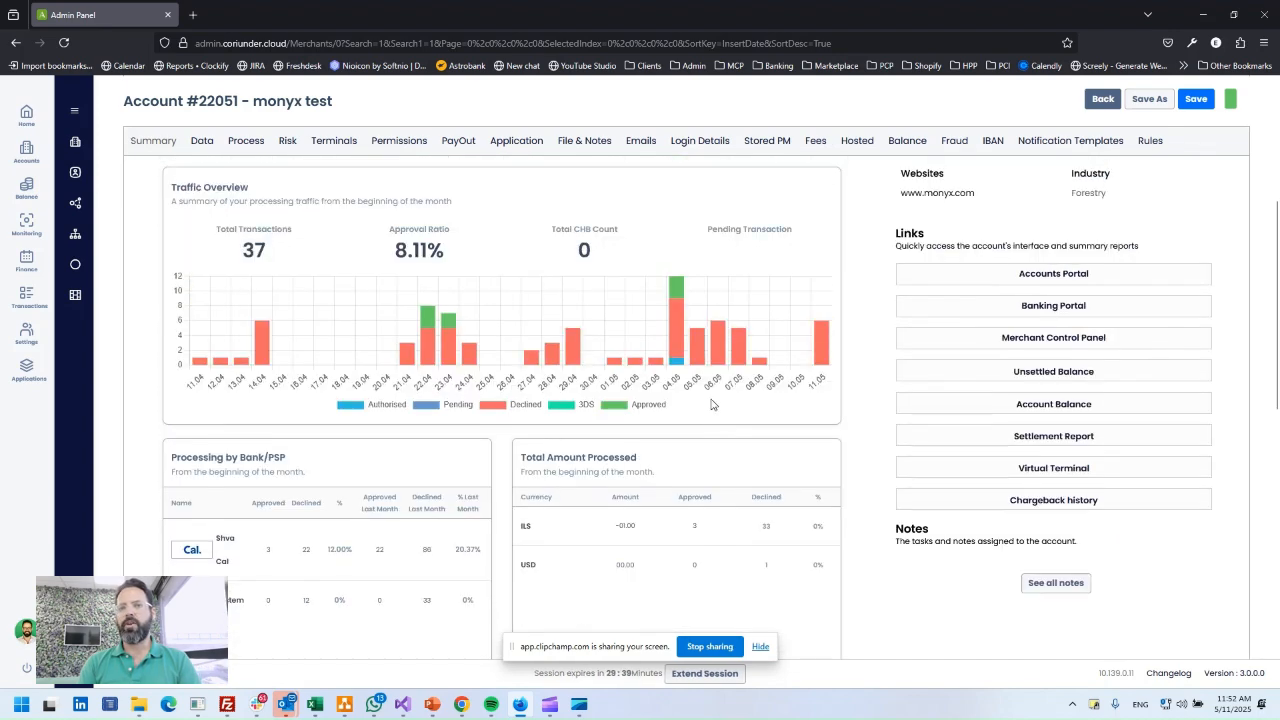
# Review the merchant's Data settings: general information with the Registration Form choices, Contact Info, Security Settings and URL & Brand.
pyautogui.click(202, 188)
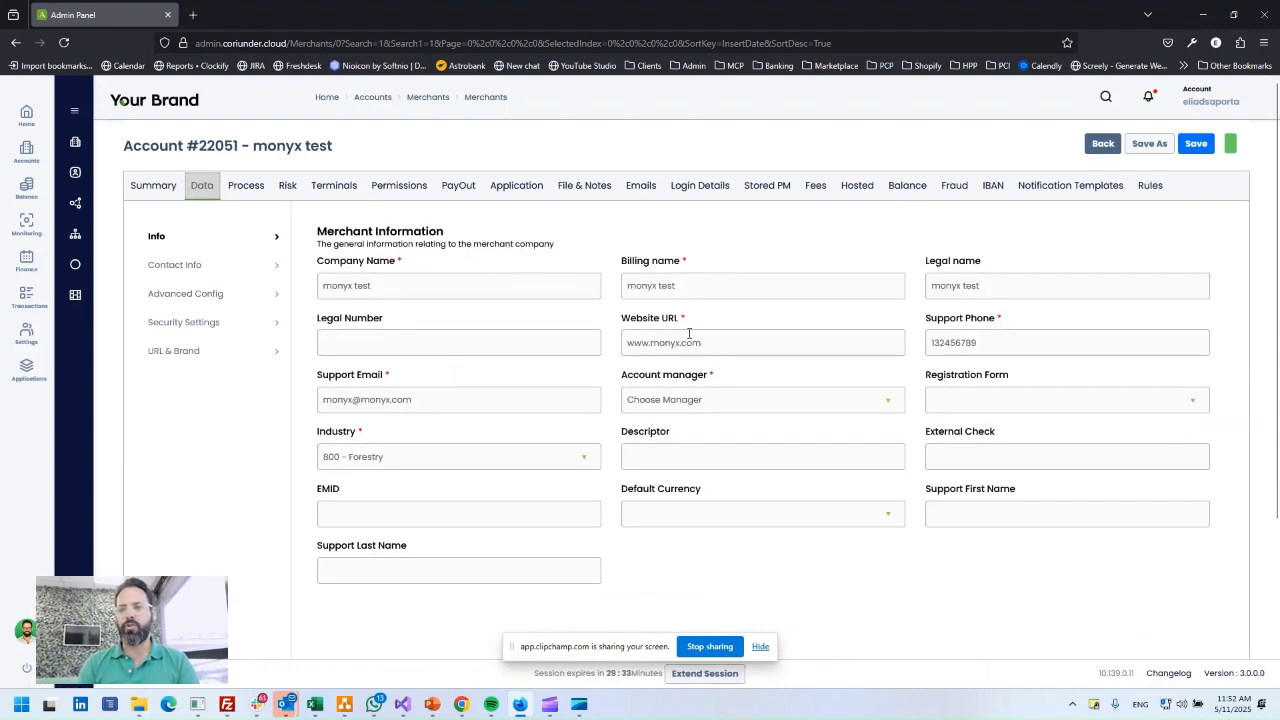
pyautogui.click(977, 405)
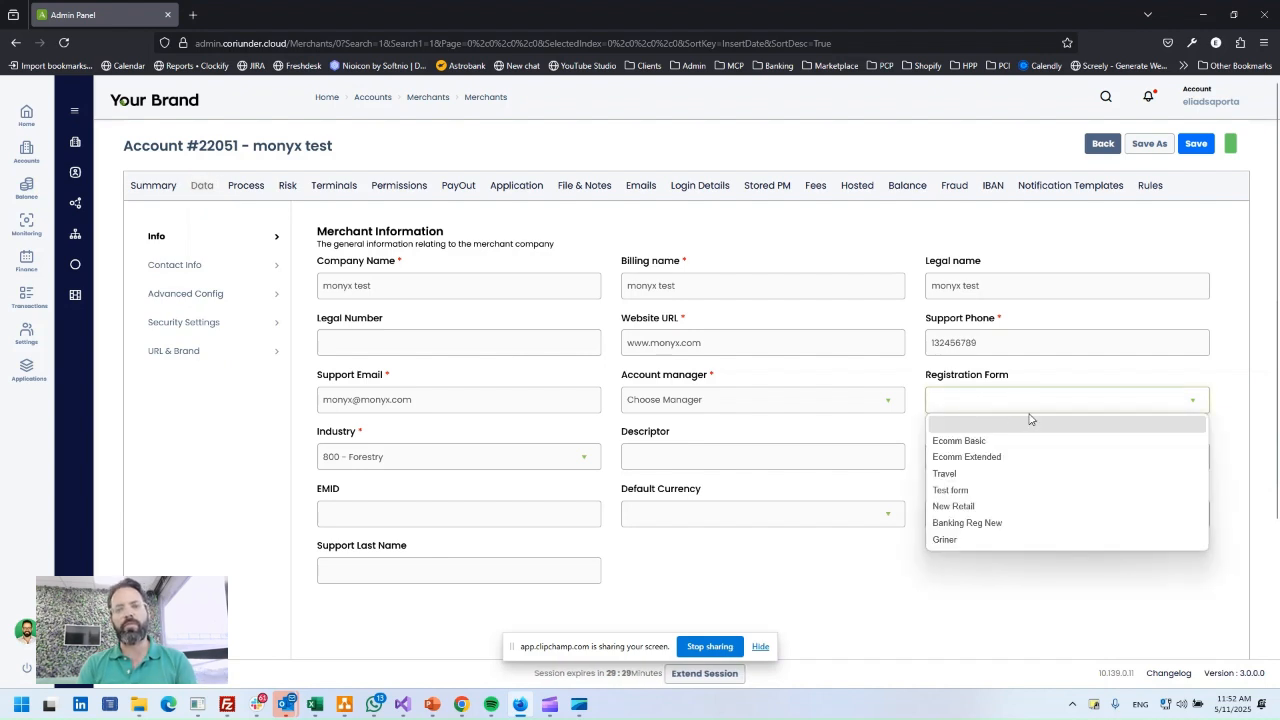
pyautogui.click(922, 430)
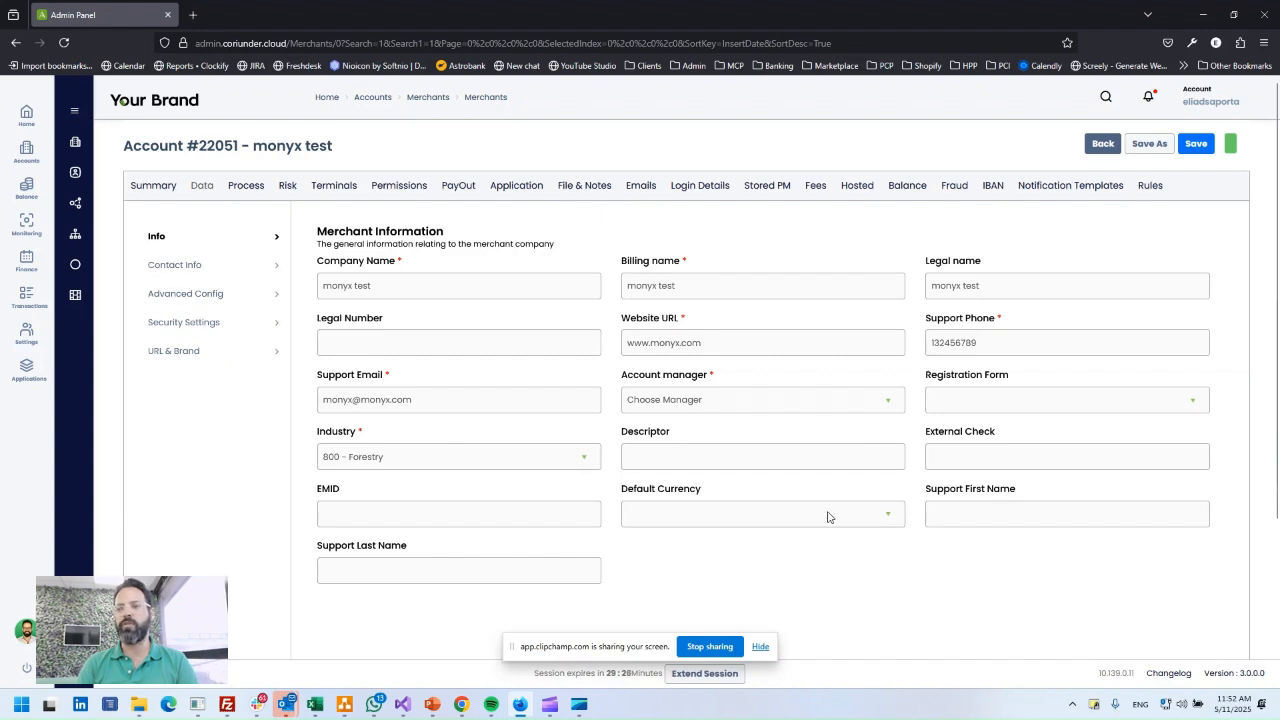
pyautogui.click(204, 270)
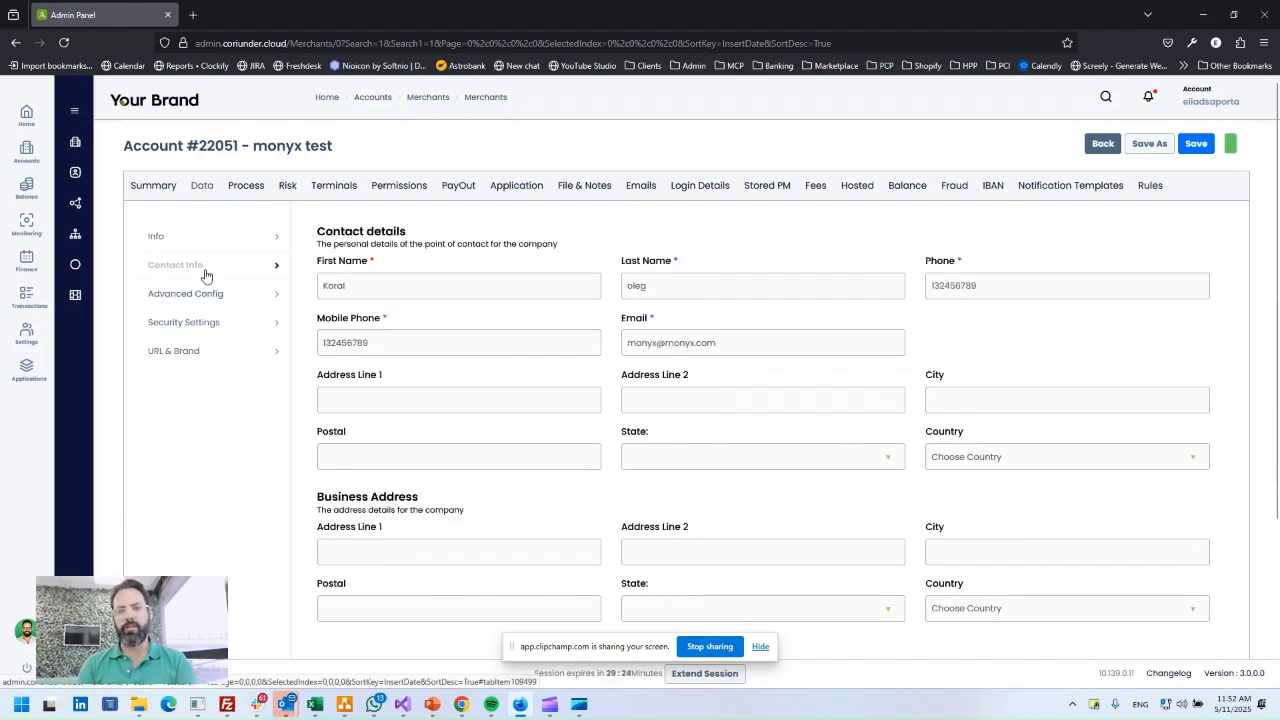
pyautogui.click(233, 321)
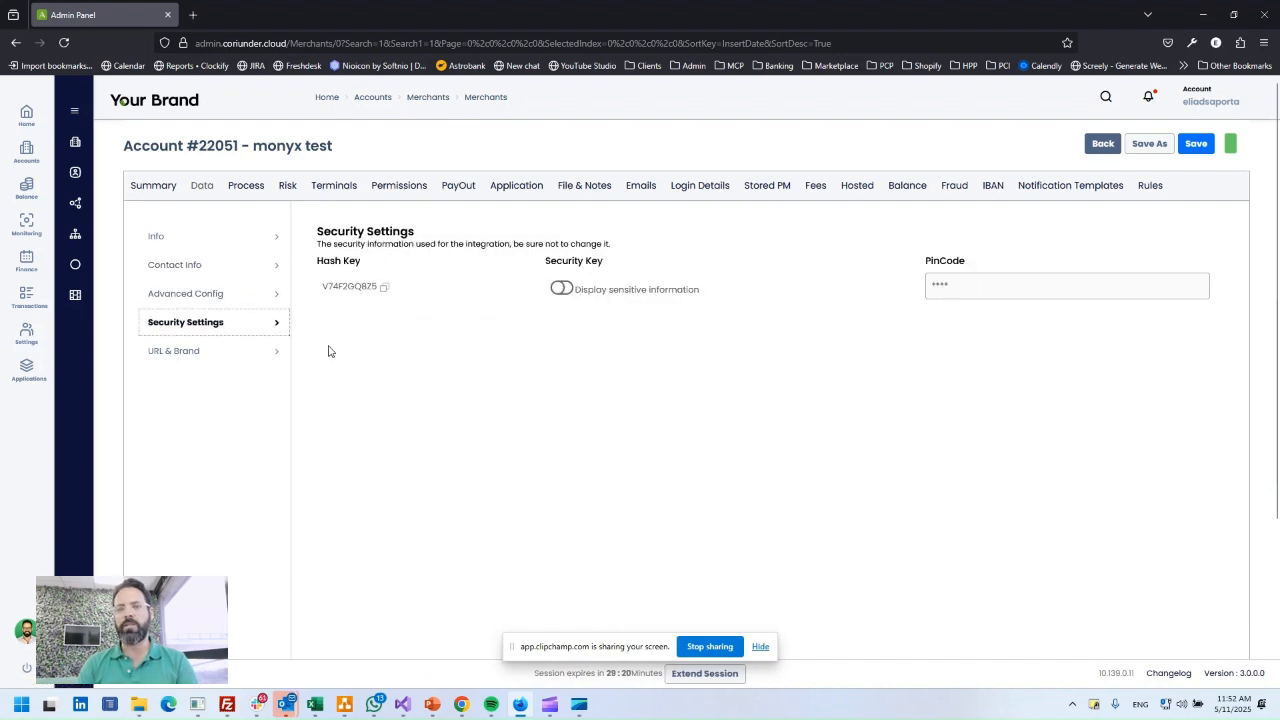
pyautogui.click(232, 351)
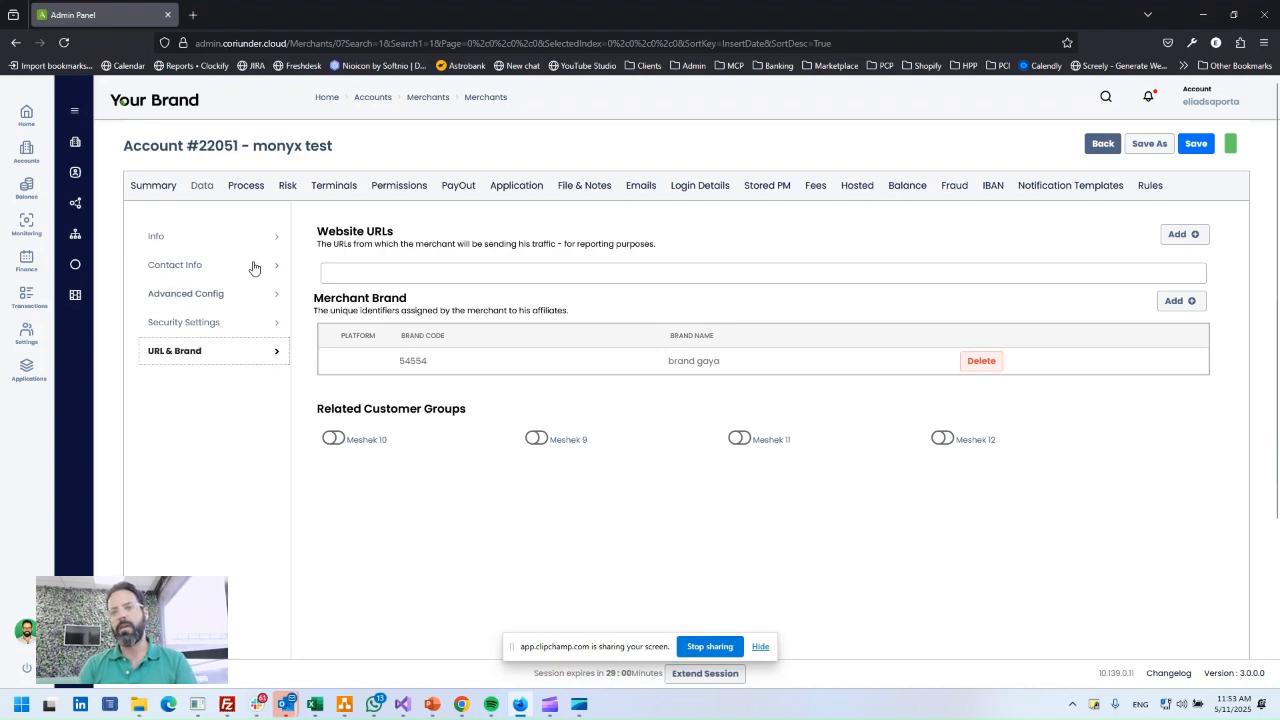
# Examine the merchant's Process Settings, from the Server to Server credit card options through Cashier Mode to Signature Verification.
pyautogui.click(241, 190)
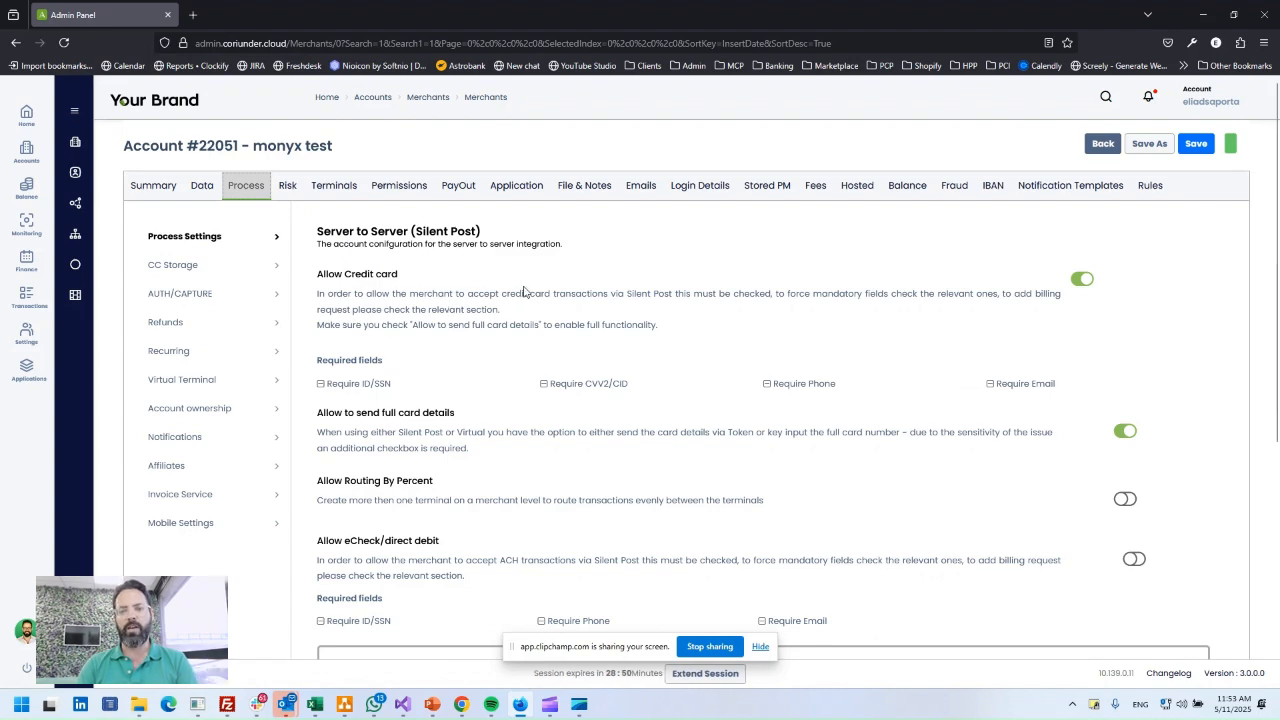
pyautogui.scroll(-2, 516, 322)
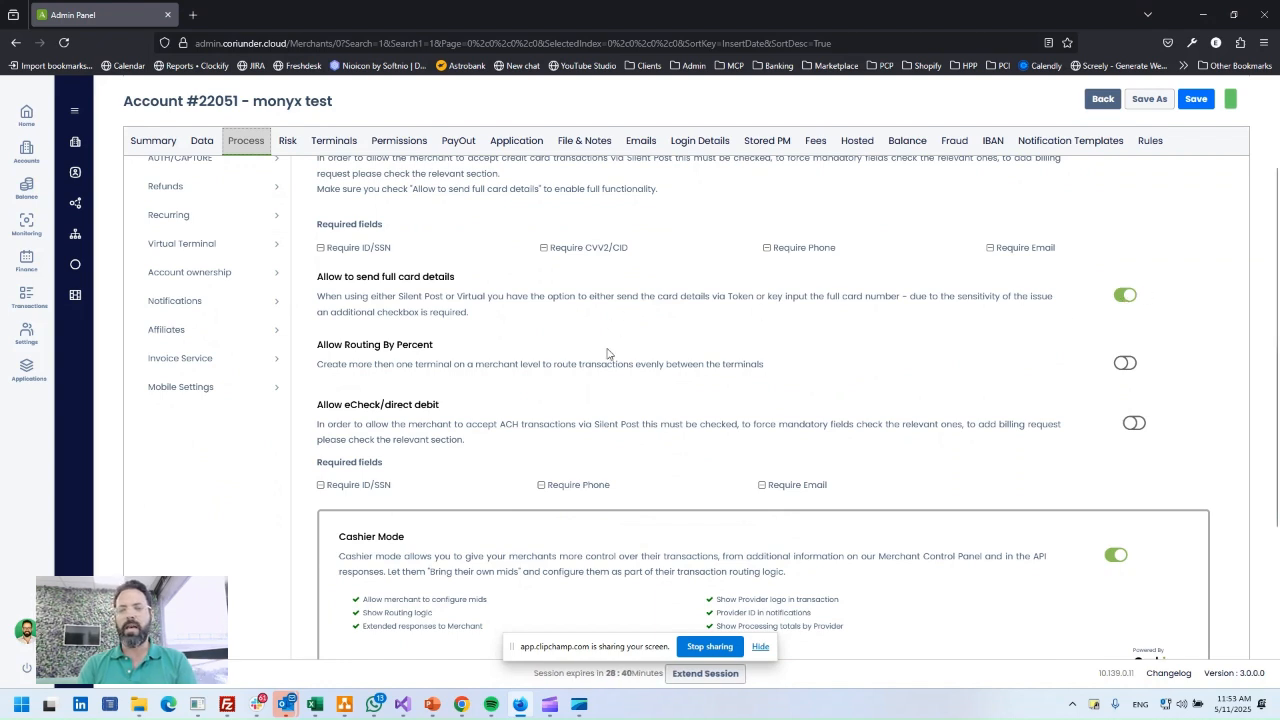
pyautogui.scroll(-1, 606, 342)
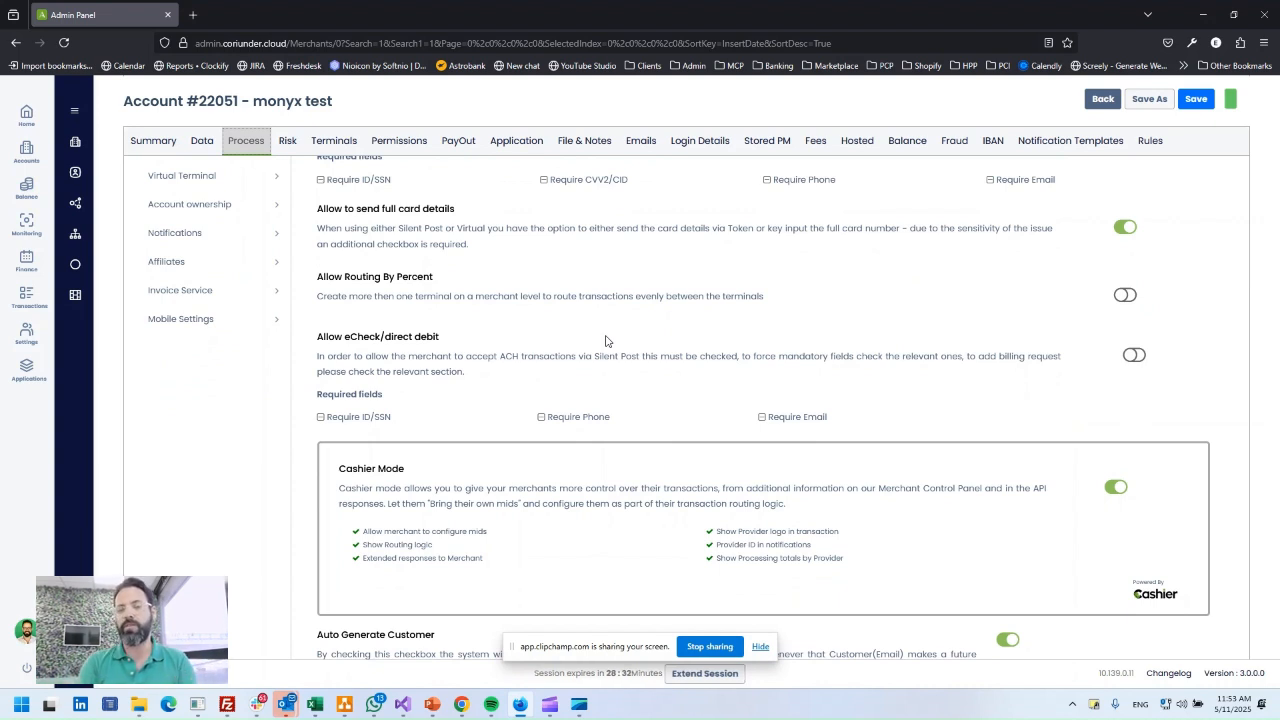
pyautogui.scroll(-3, 595, 358)
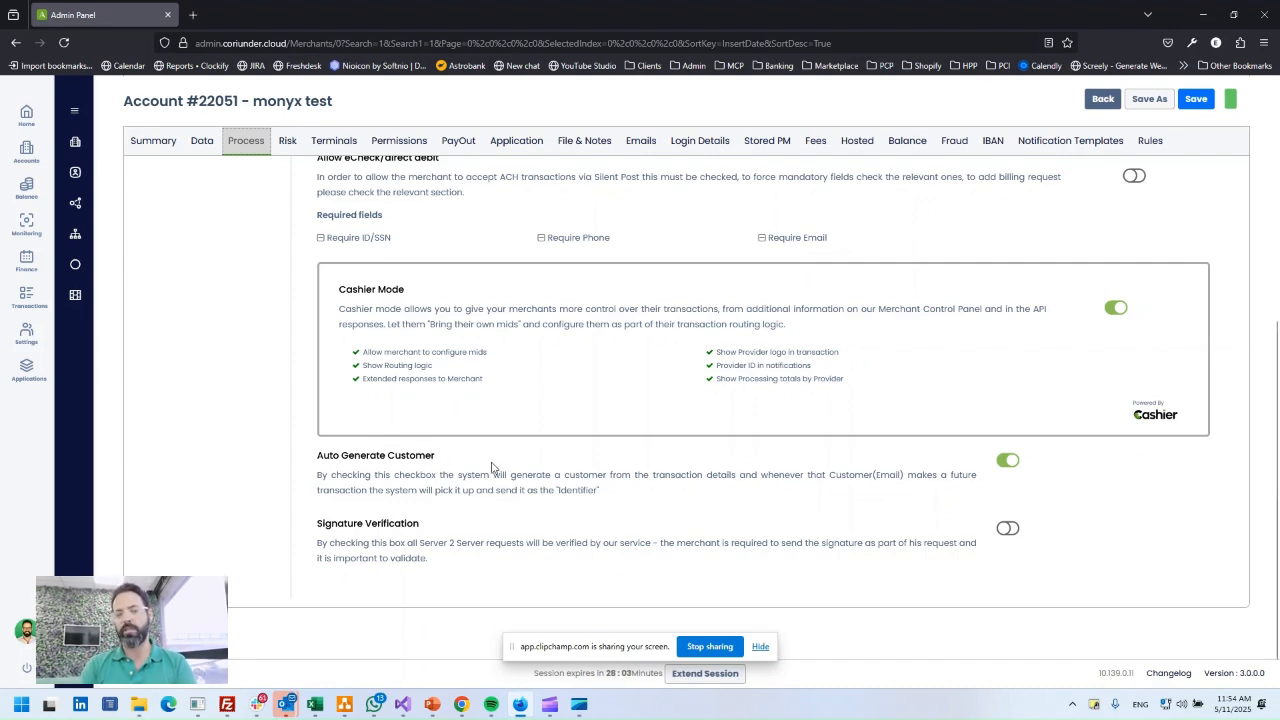
pyautogui.scroll(4, 491, 467)
pyautogui.scroll(1, 245, 249)
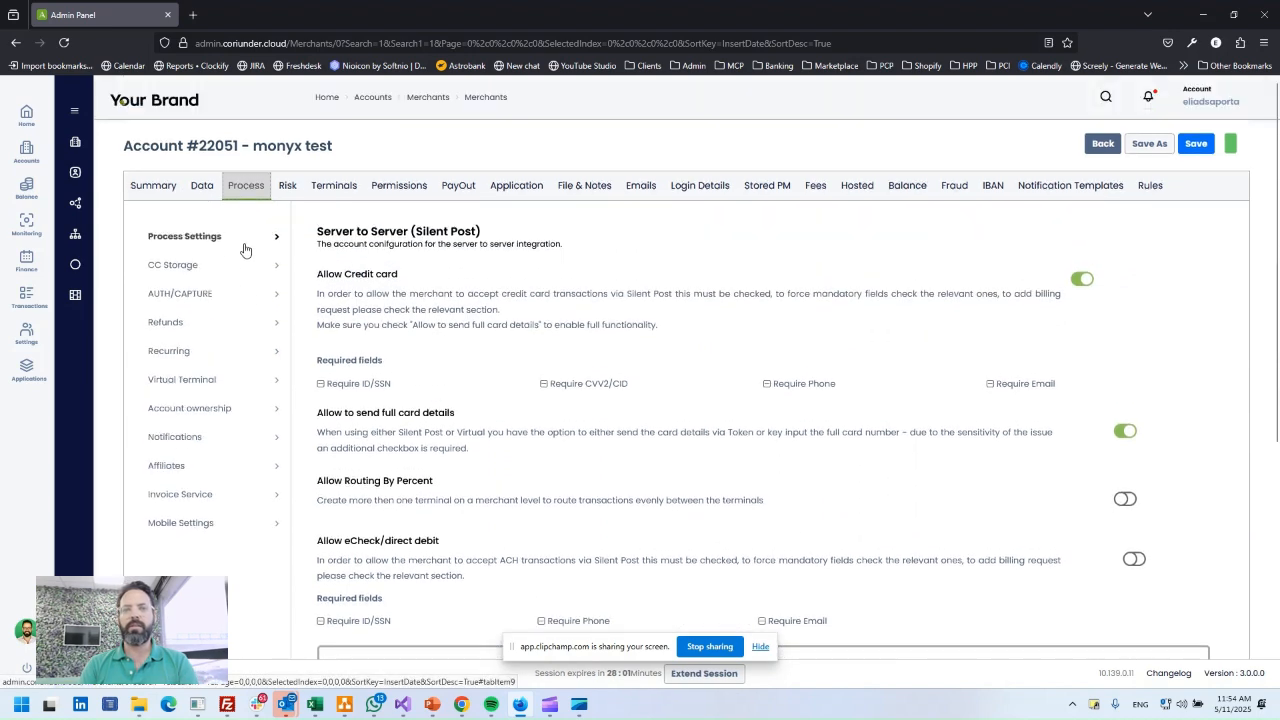
# Review the merchant's CC Storage, AUTH/CAPTURE and Refunds settings, including the available Refund permission choices.
pyautogui.click(192, 265)
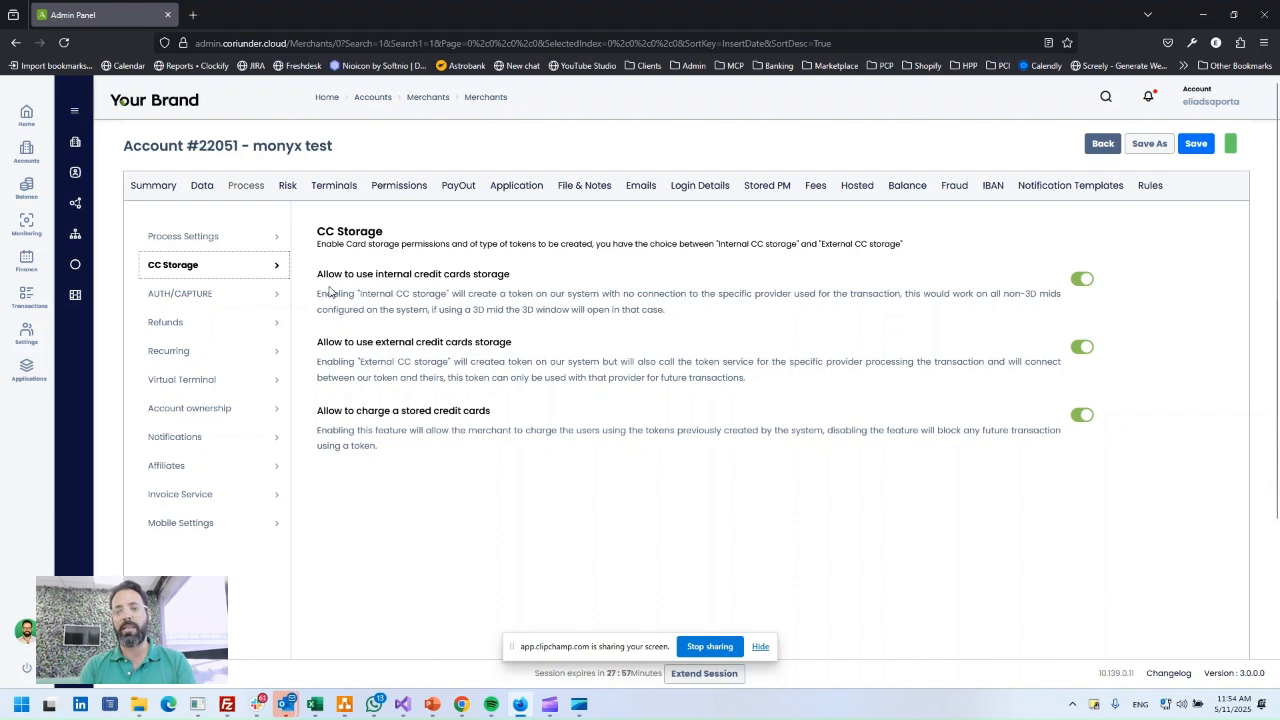
pyautogui.click(205, 294)
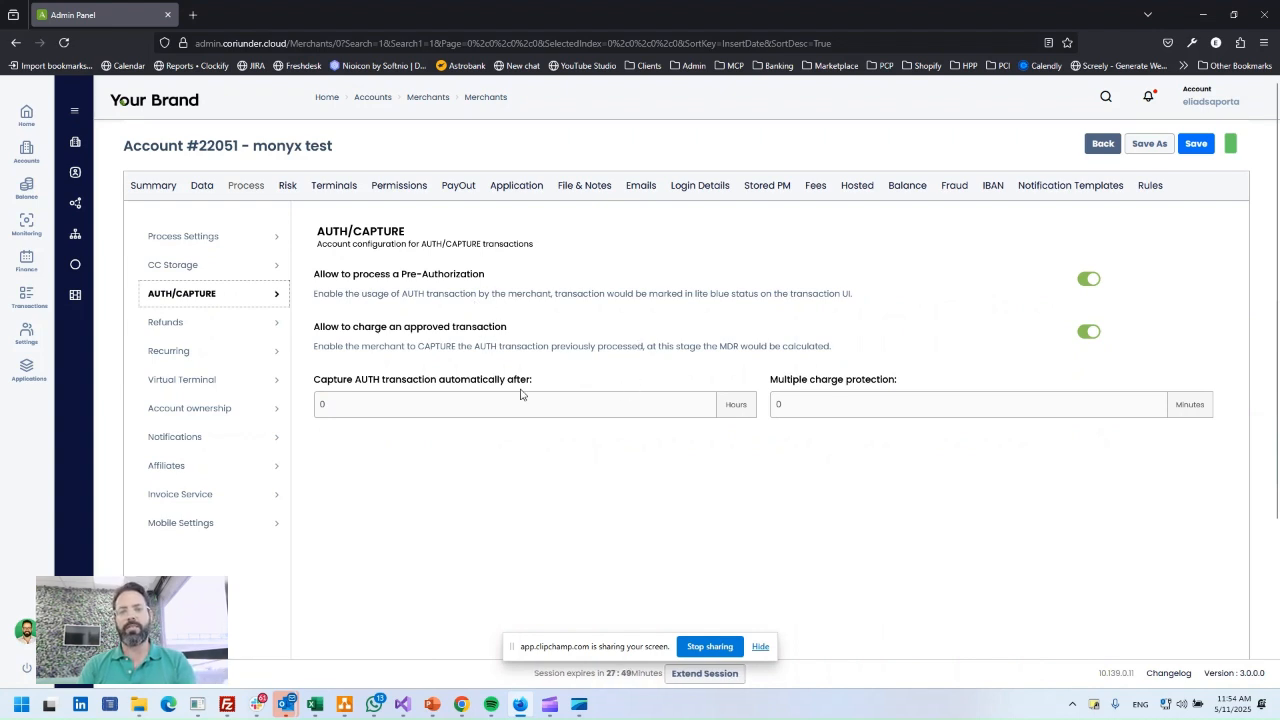
pyautogui.click(236, 330)
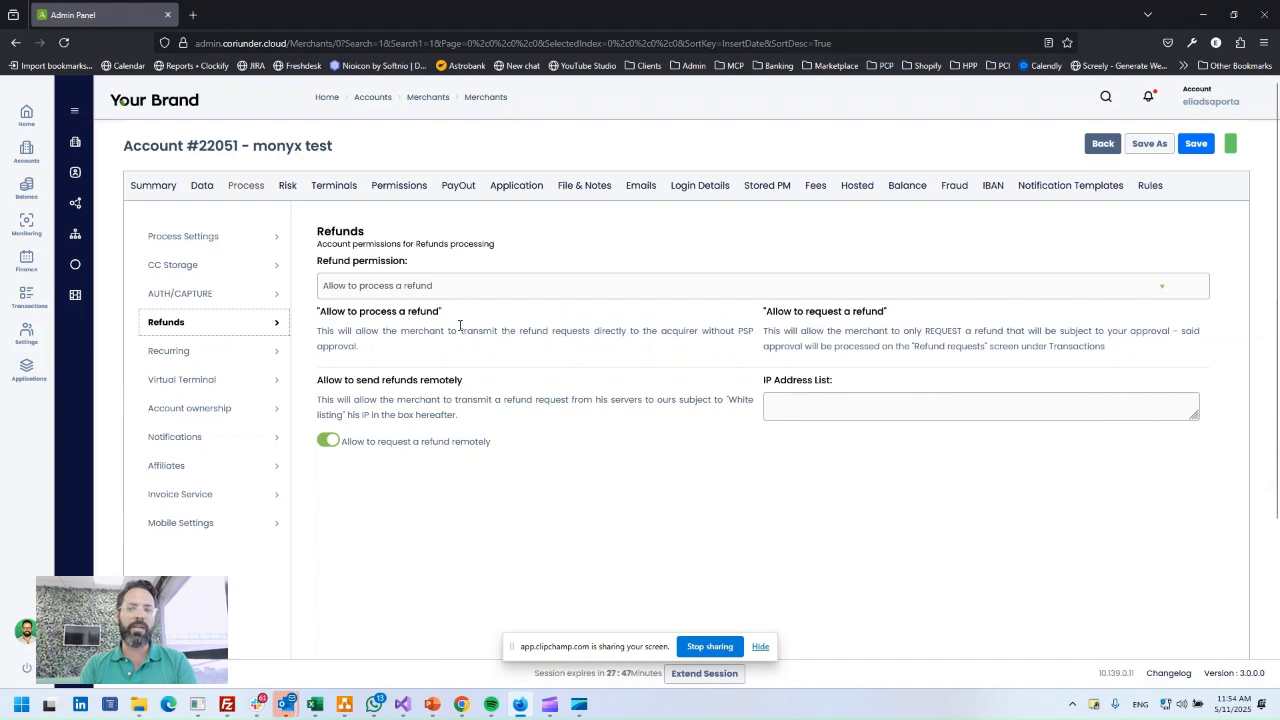
pyautogui.click(430, 288)
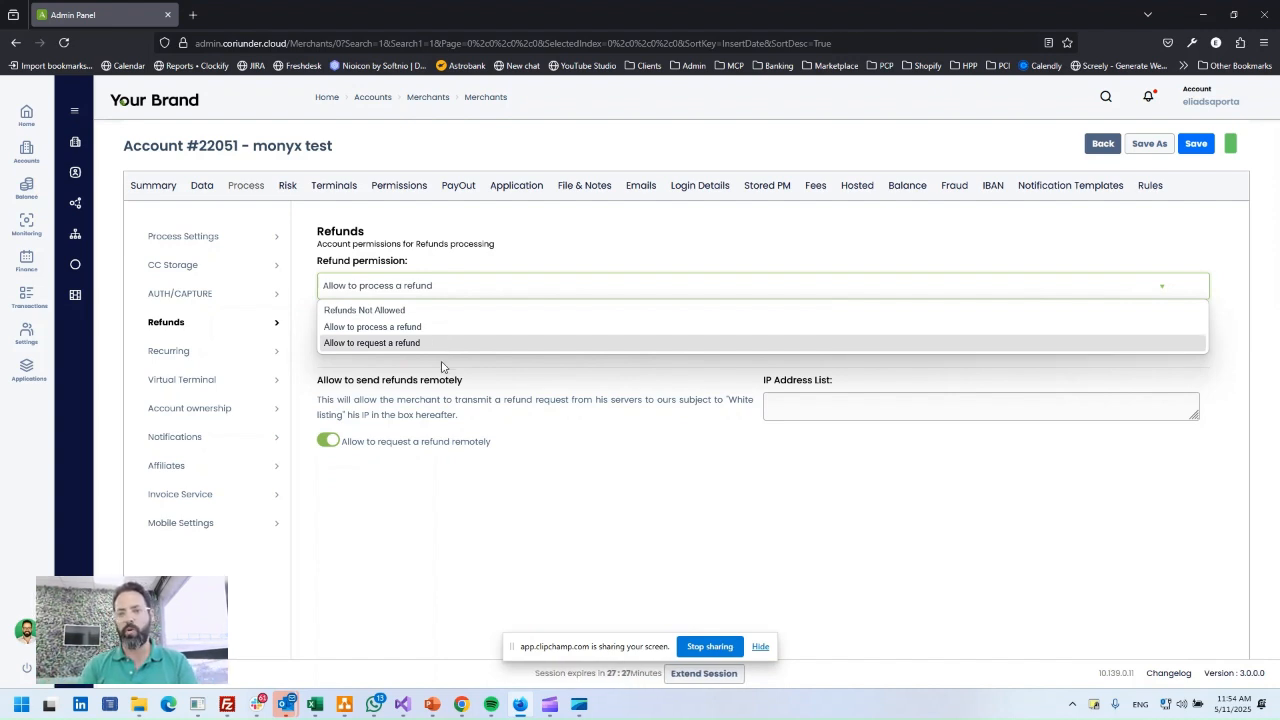
pyautogui.click(380, 360)
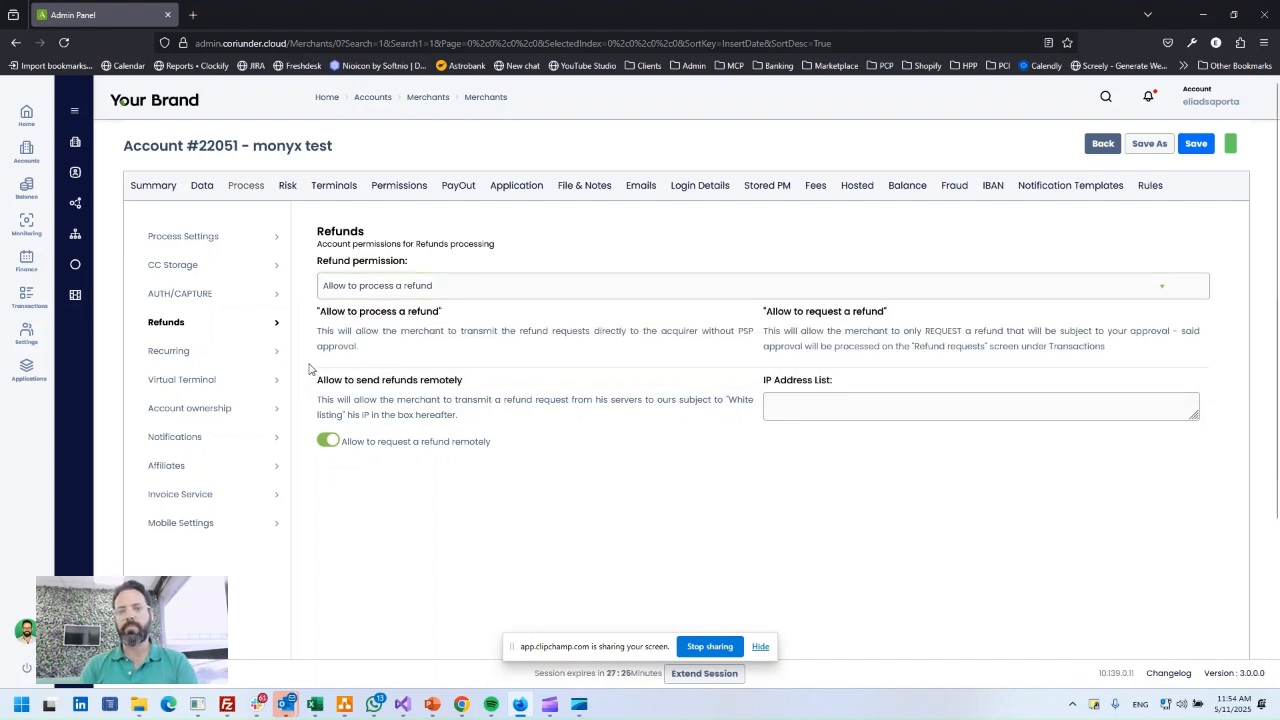
# Review the merchant's Recurring, Virtual Terminal and Account ownership settings, including the choices for who owns the terminal.
pyautogui.click(228, 354)
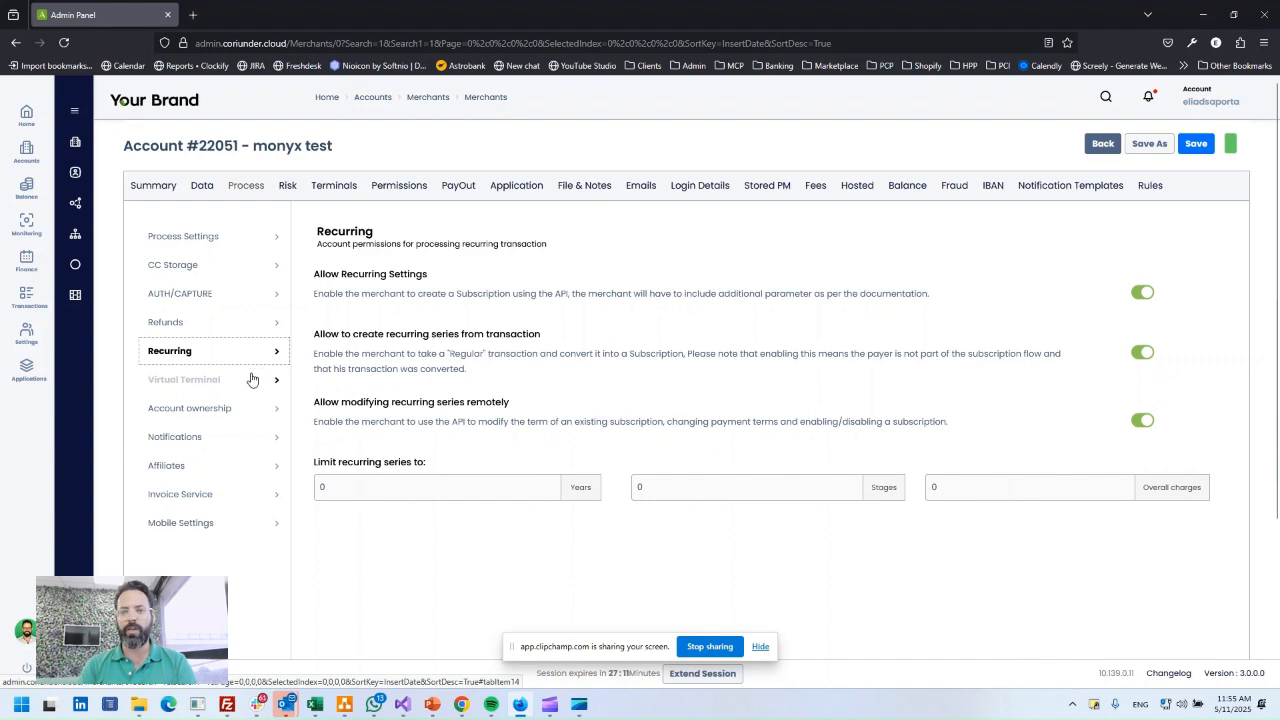
pyautogui.click(251, 380)
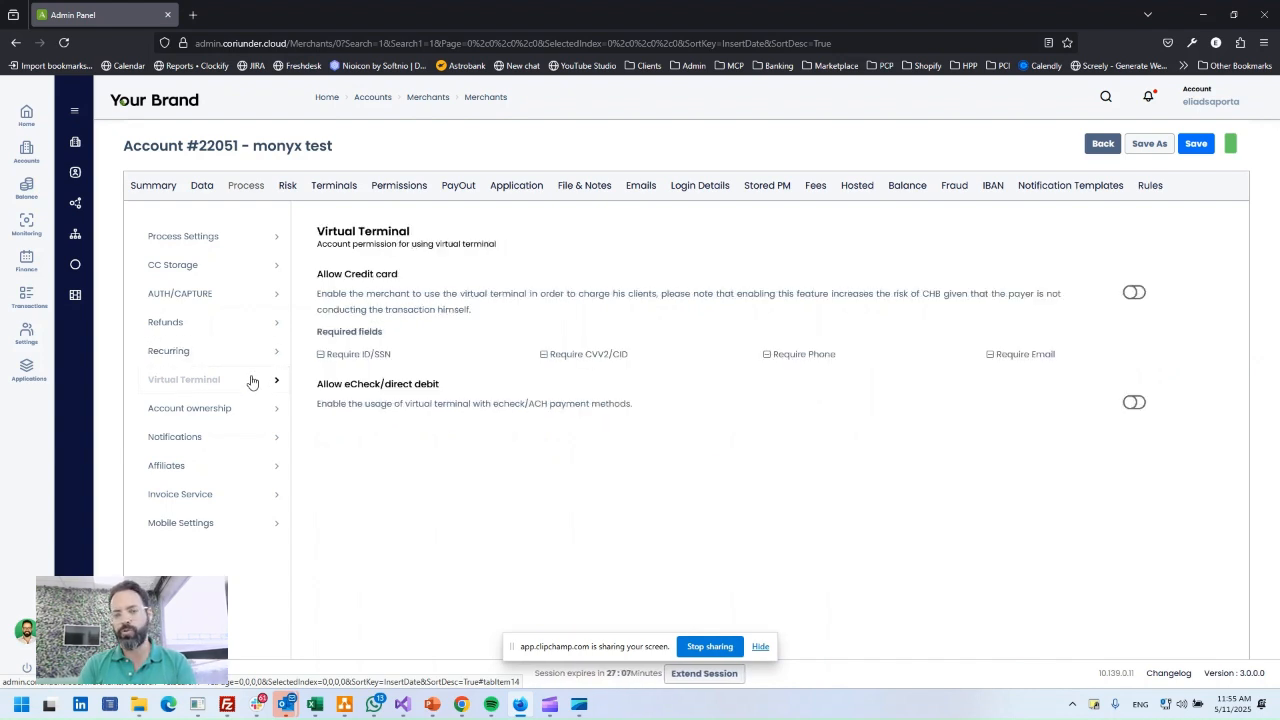
pyautogui.click(251, 410)
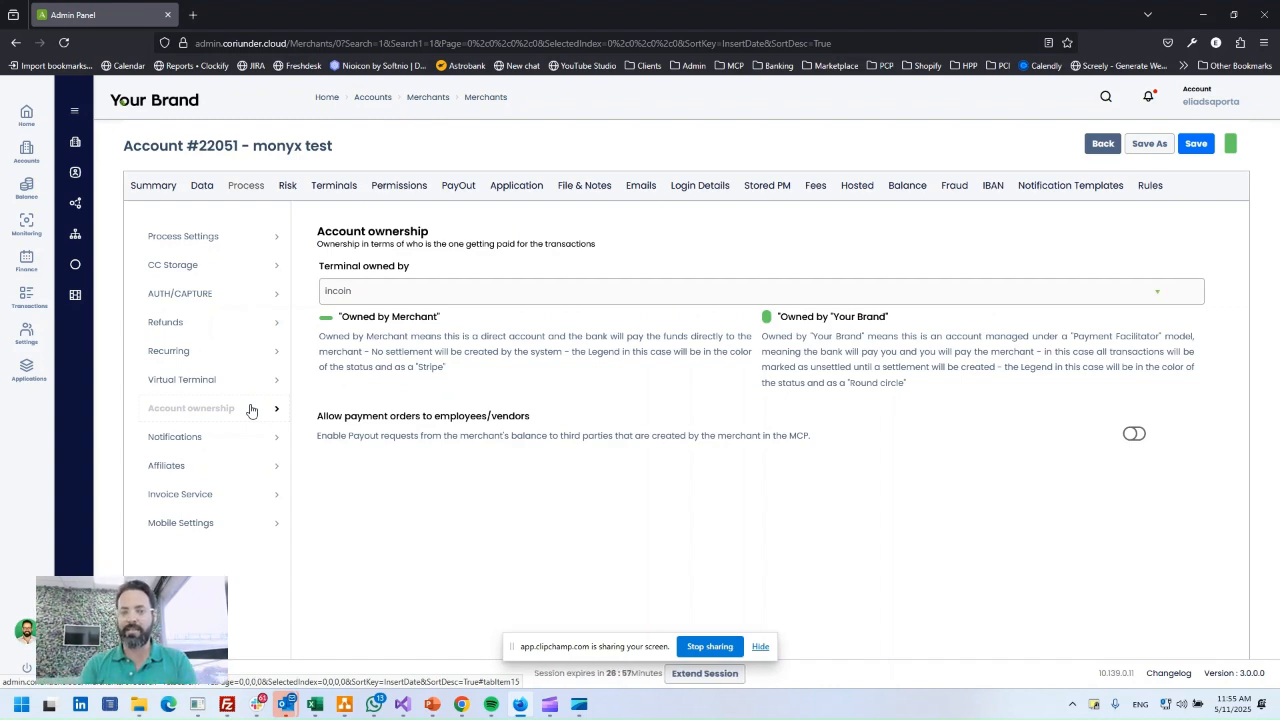
pyautogui.click(390, 288)
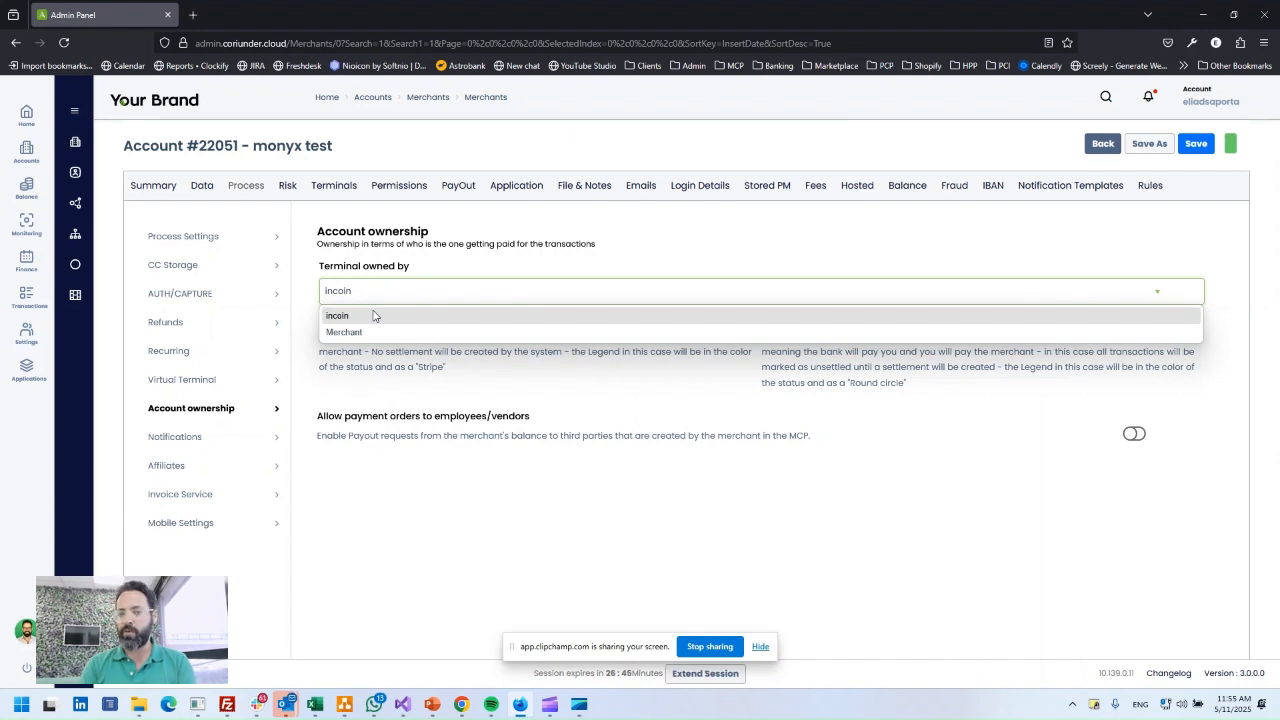
# Review the merchant's remaining Process settings: Notifications, Affiliates with Platform Integration, Invoice Service and Mobile Settings.
pyautogui.click(264, 439)
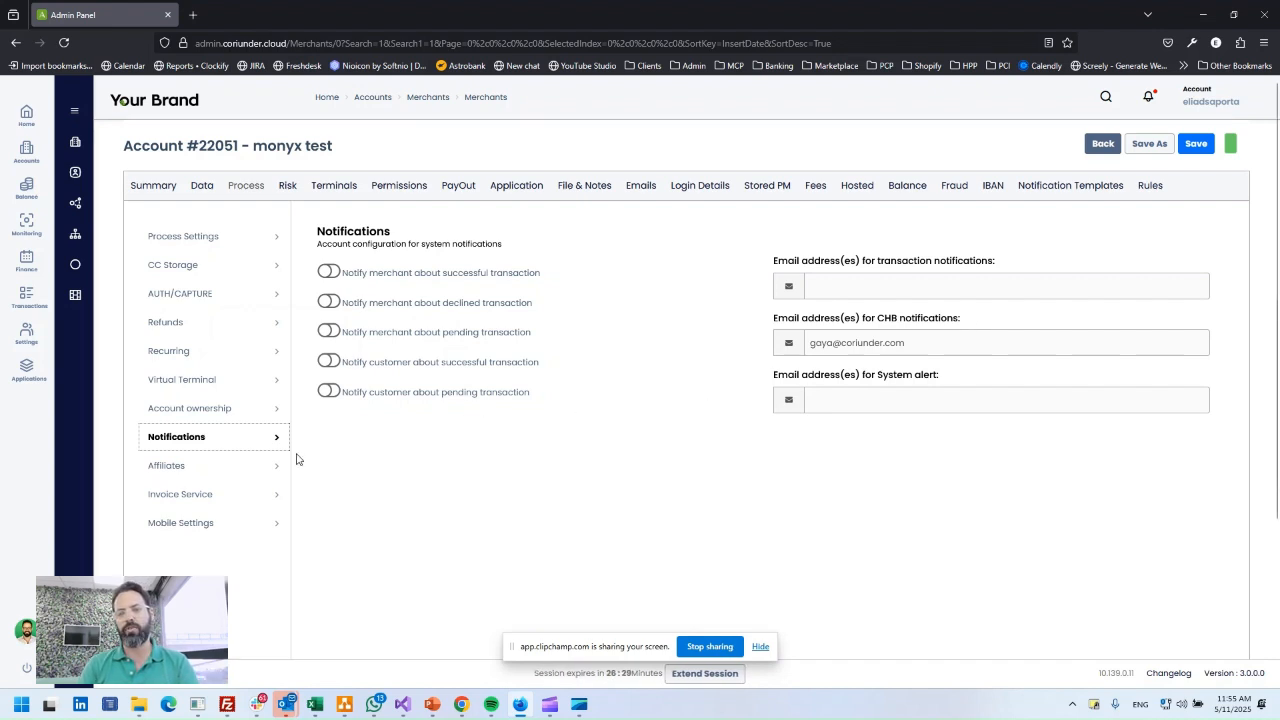
pyautogui.click(257, 467)
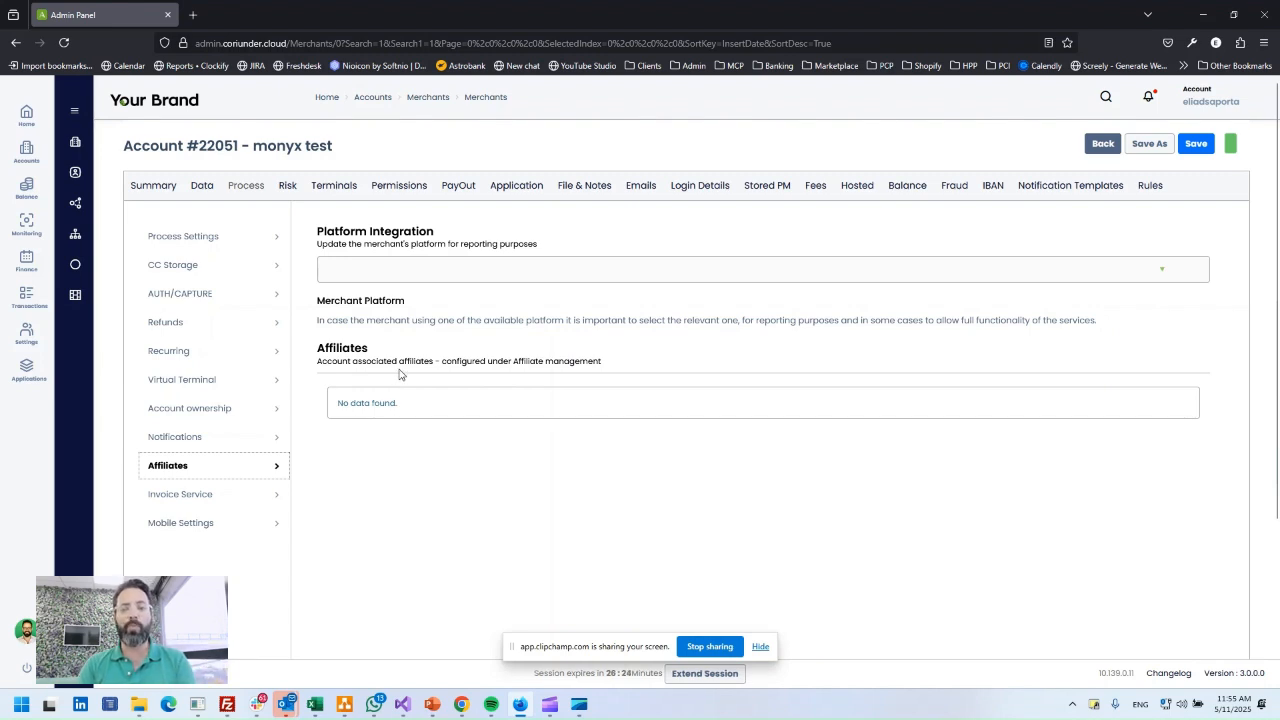
pyautogui.click(256, 495)
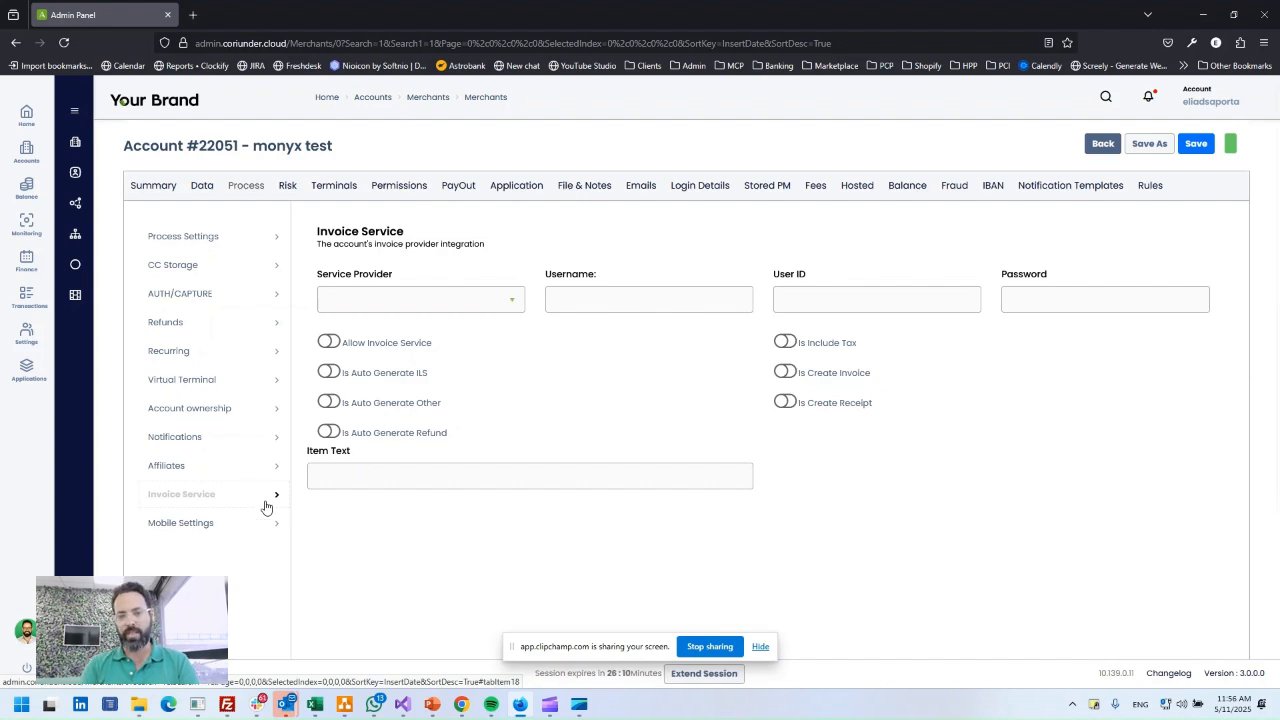
pyautogui.click(251, 522)
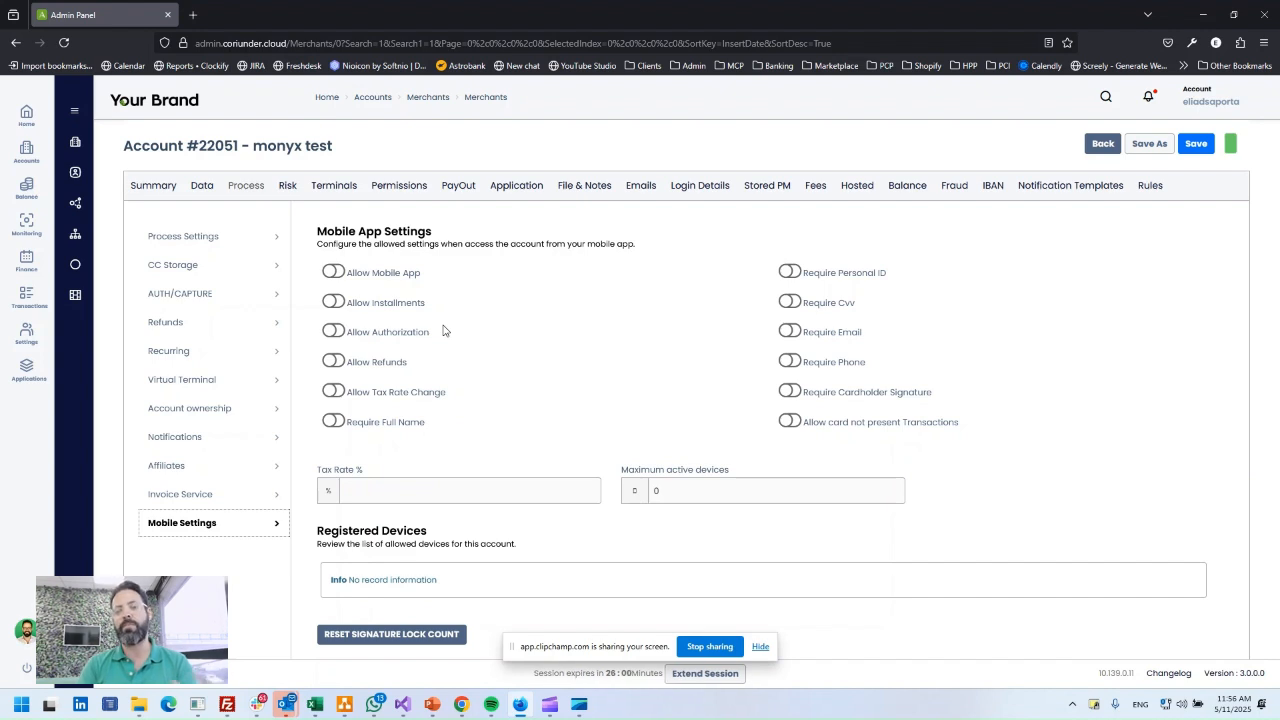
# Add risk rules to the merchant from the template group "Sample Template - One of each rules".
pyautogui.click(288, 187)
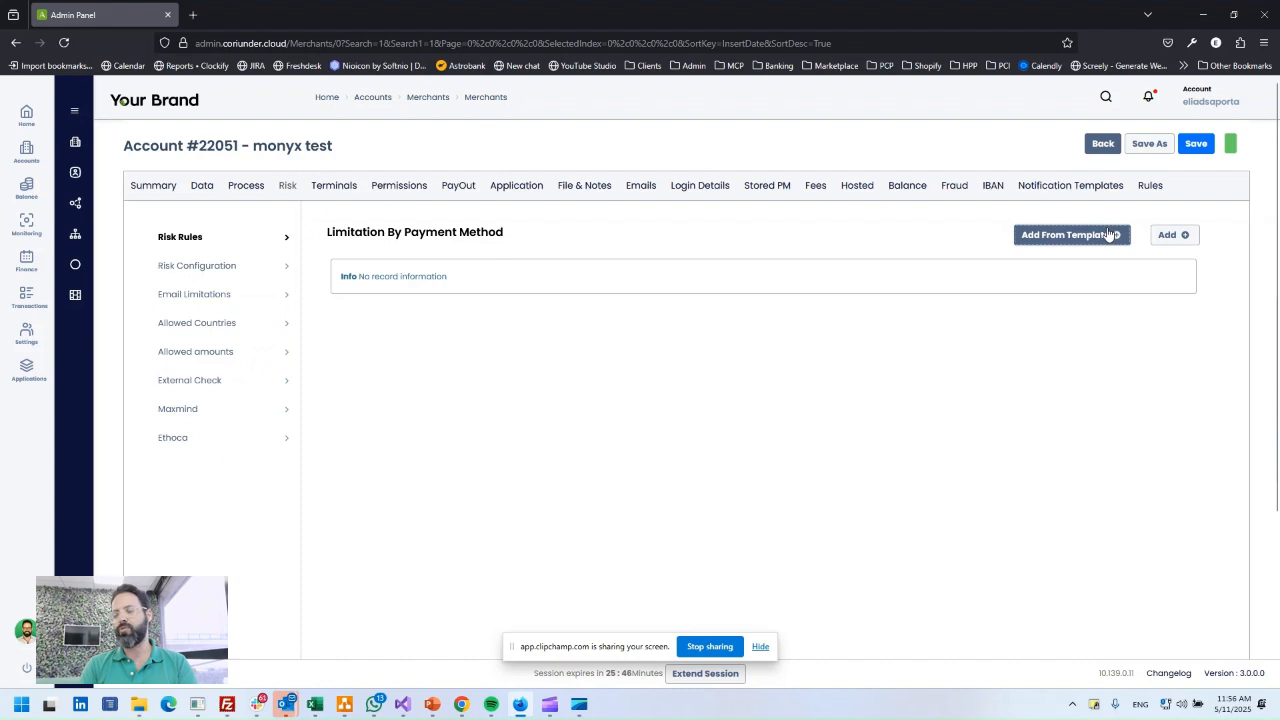
pyautogui.click(1070, 237)
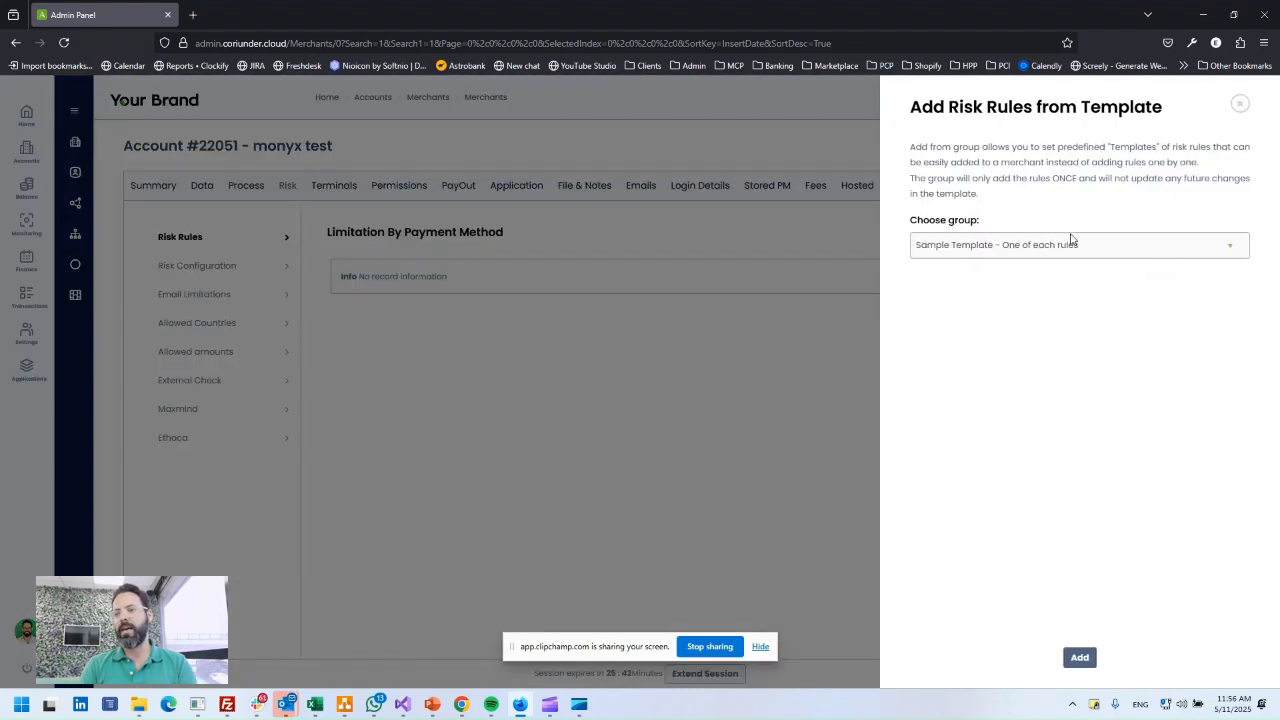
pyautogui.click(1008, 245)
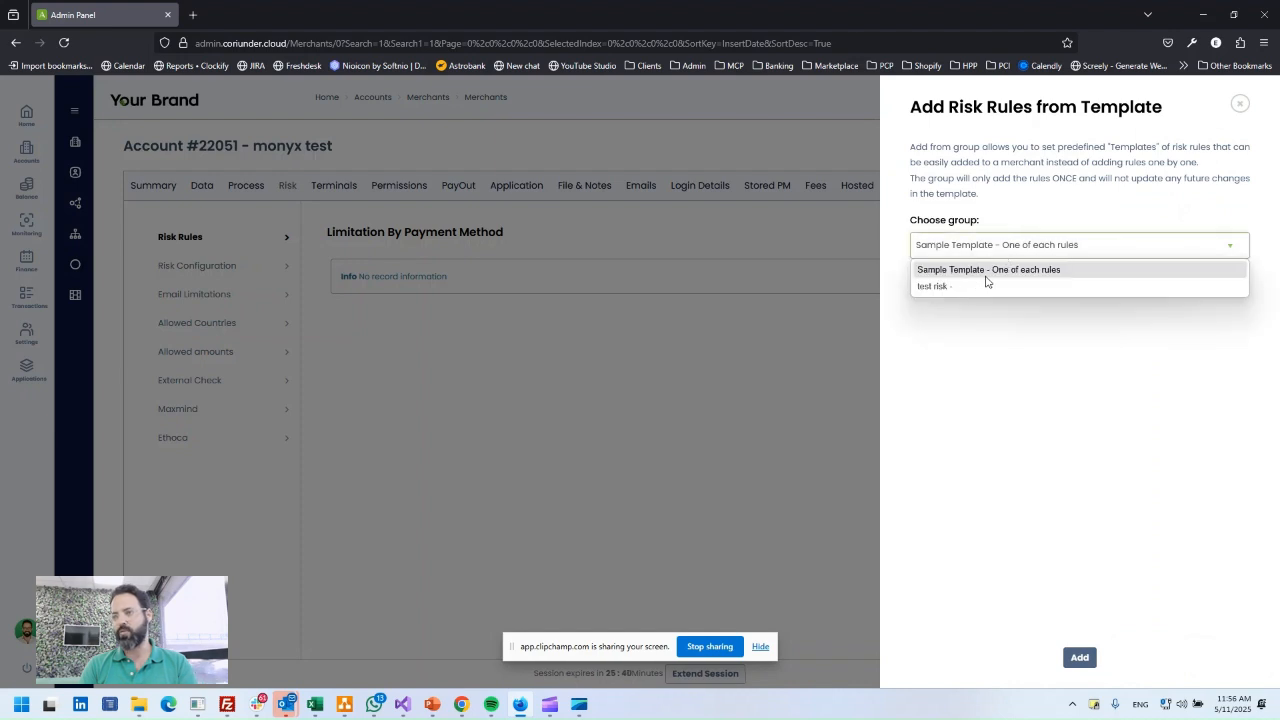
pyautogui.click(1004, 276)
pyautogui.click(1078, 657)
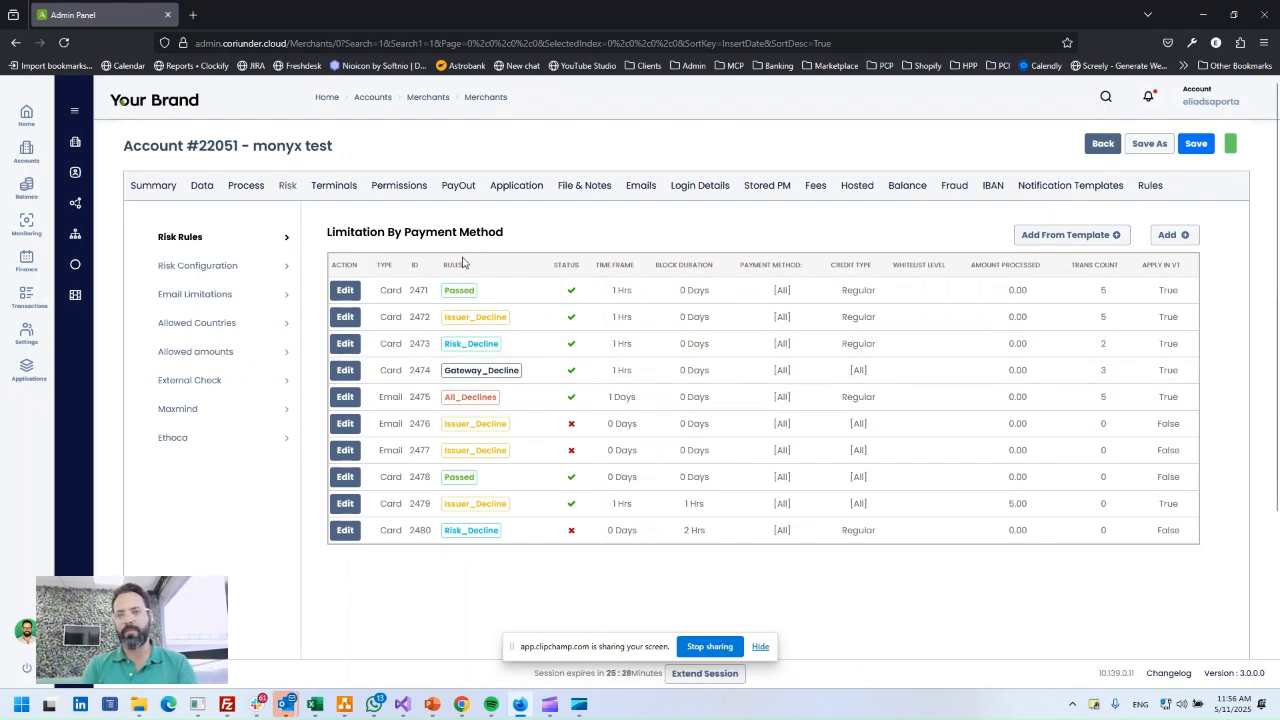
# Review the merchant's risk sections for Risk Configuration, Email Limitations, Allowed Countries and Allowed amounts.
pyautogui.click(240, 266)
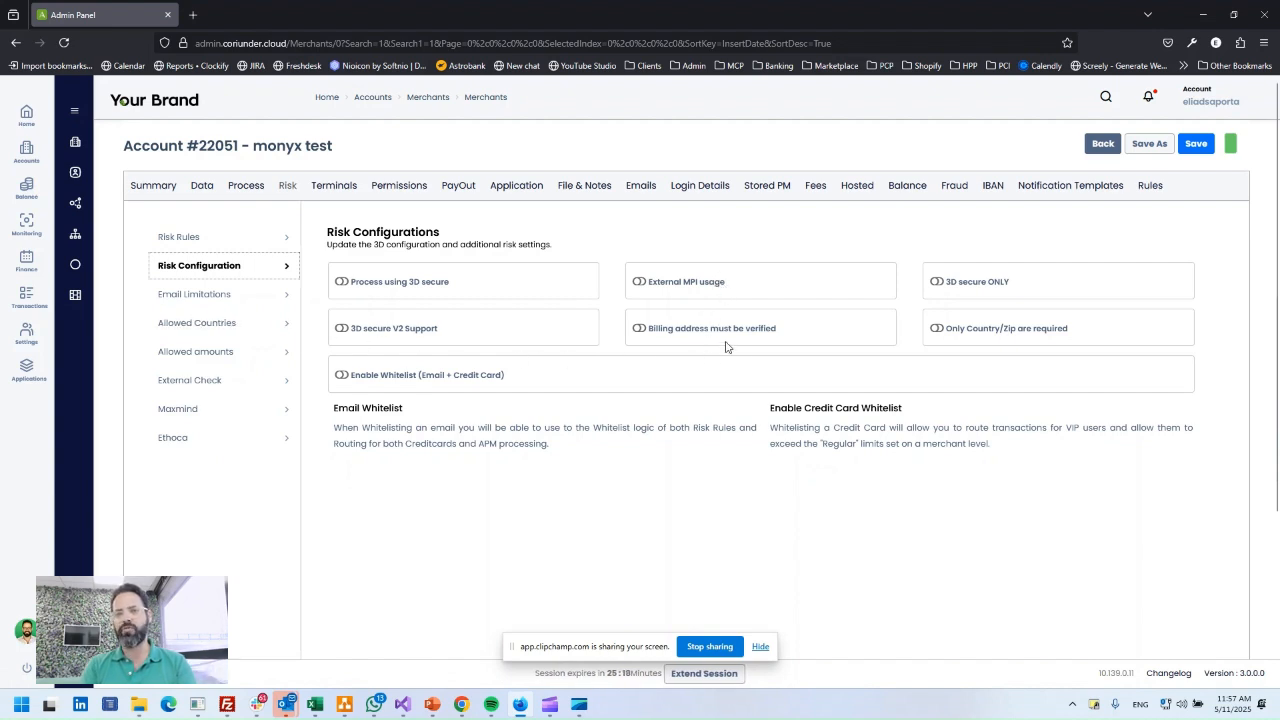
pyautogui.click(228, 299)
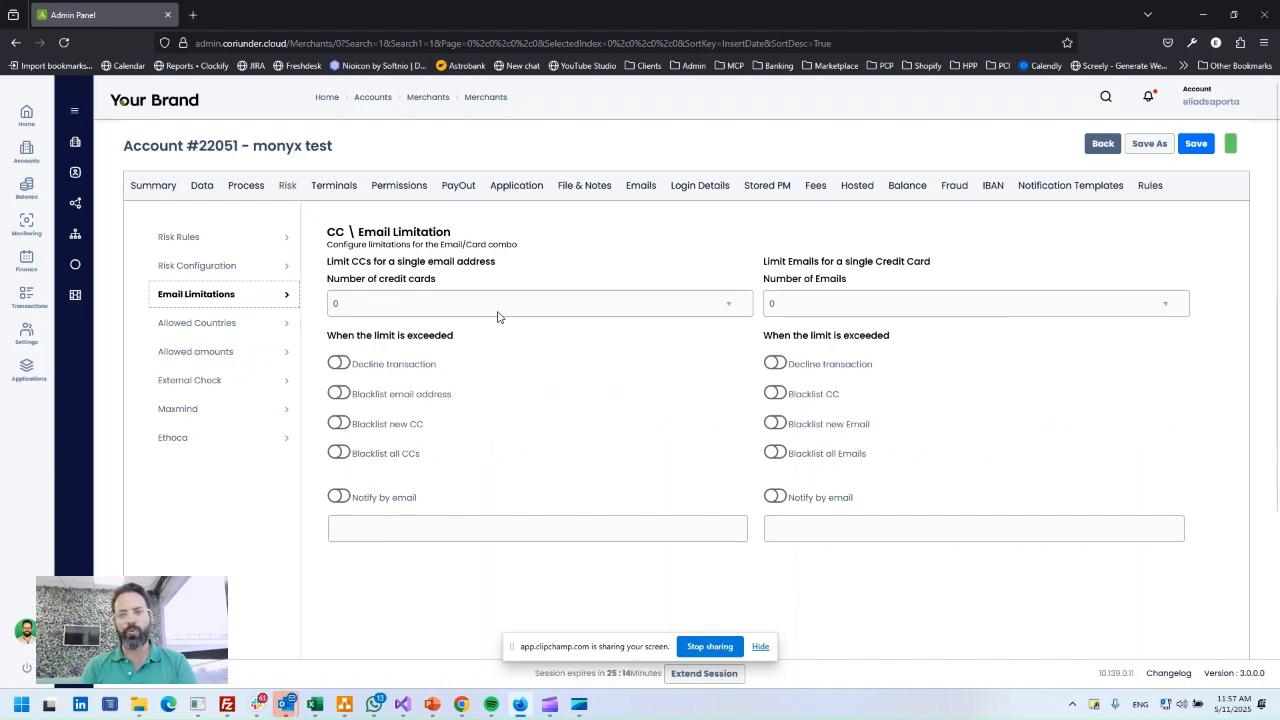
pyautogui.click(250, 330)
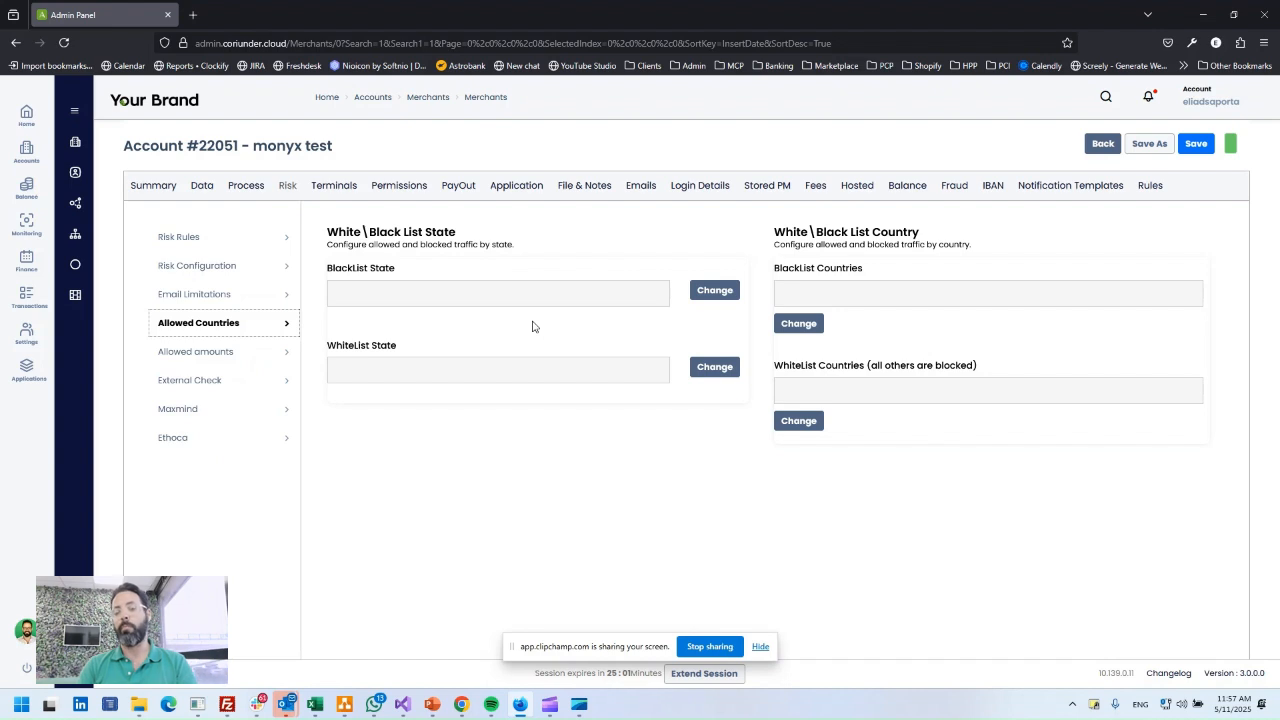
pyautogui.click(247, 357)
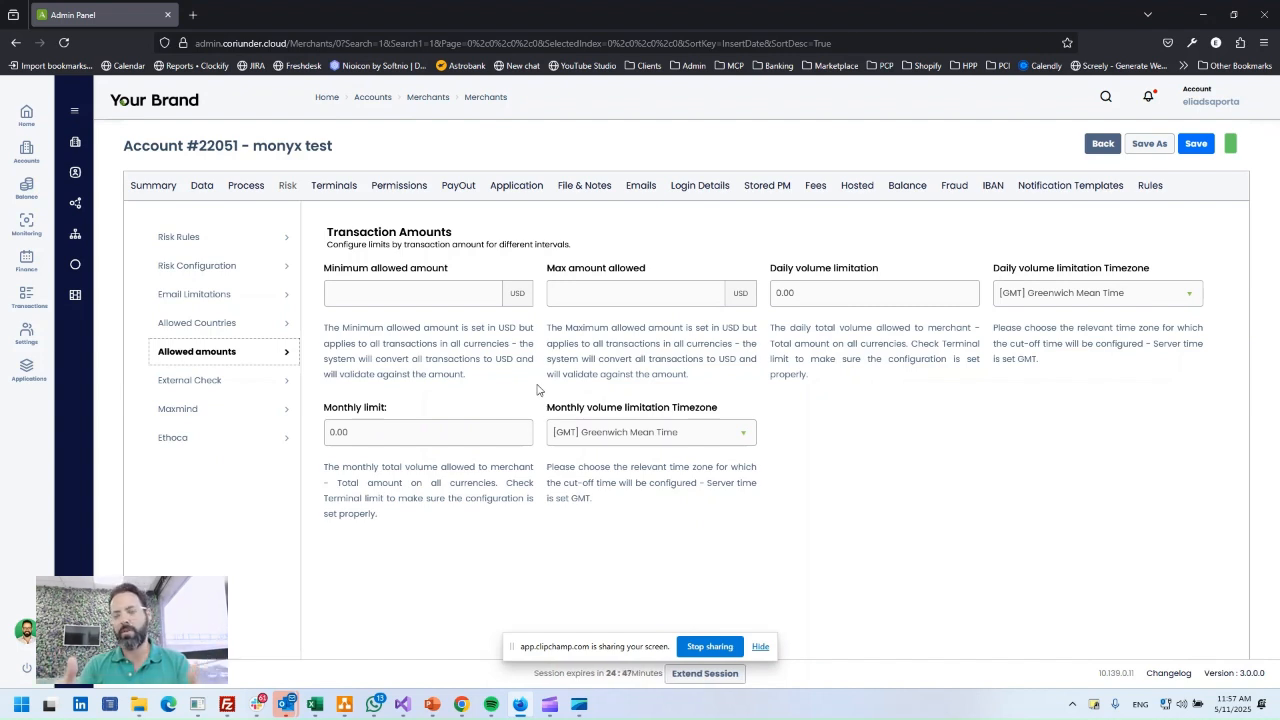
# Examine the External Check providers, viewing Trulio and SumSub, along with the merchant's Maxmind and Ethoca risk settings.
pyautogui.click(278, 384)
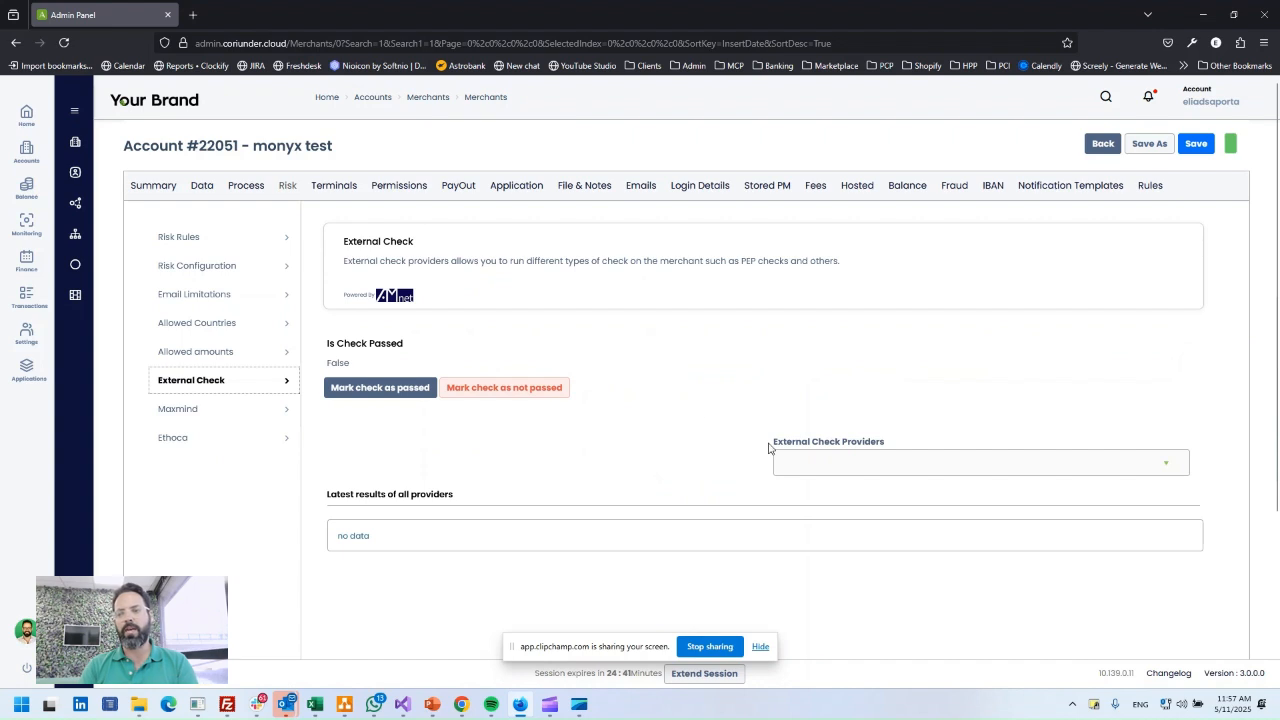
pyautogui.click(809, 468)
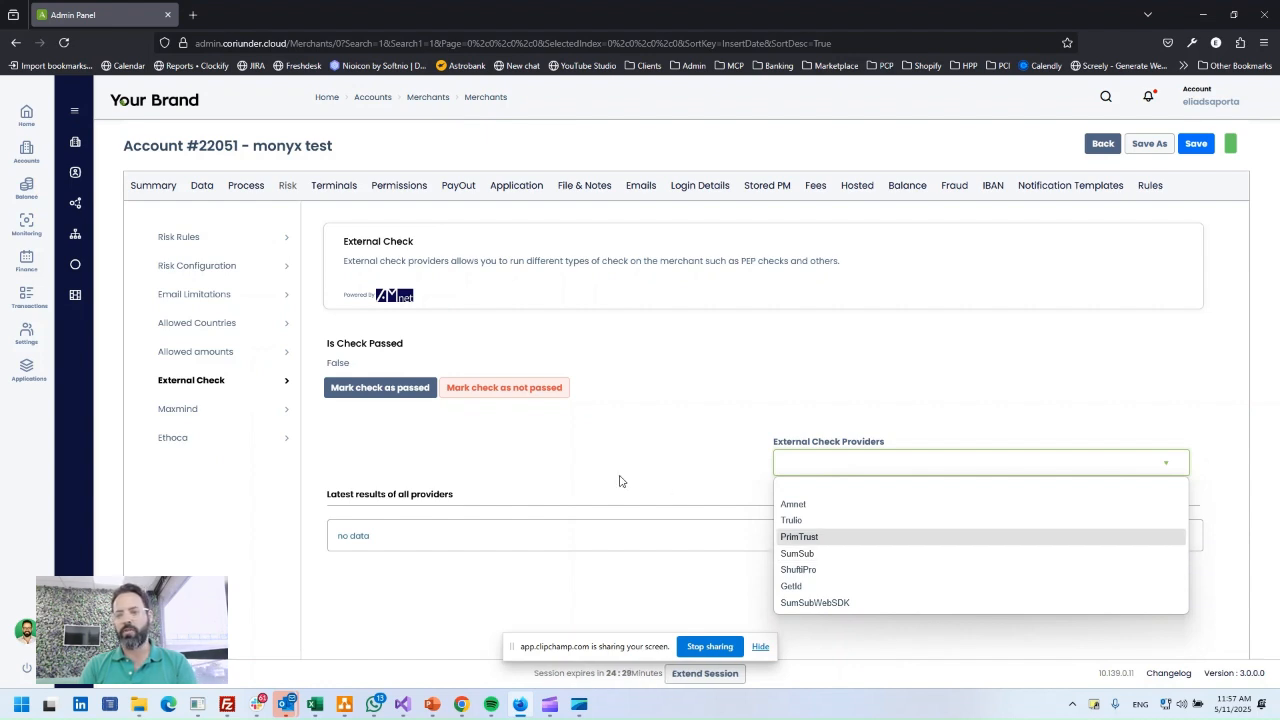
pyautogui.click(806, 520)
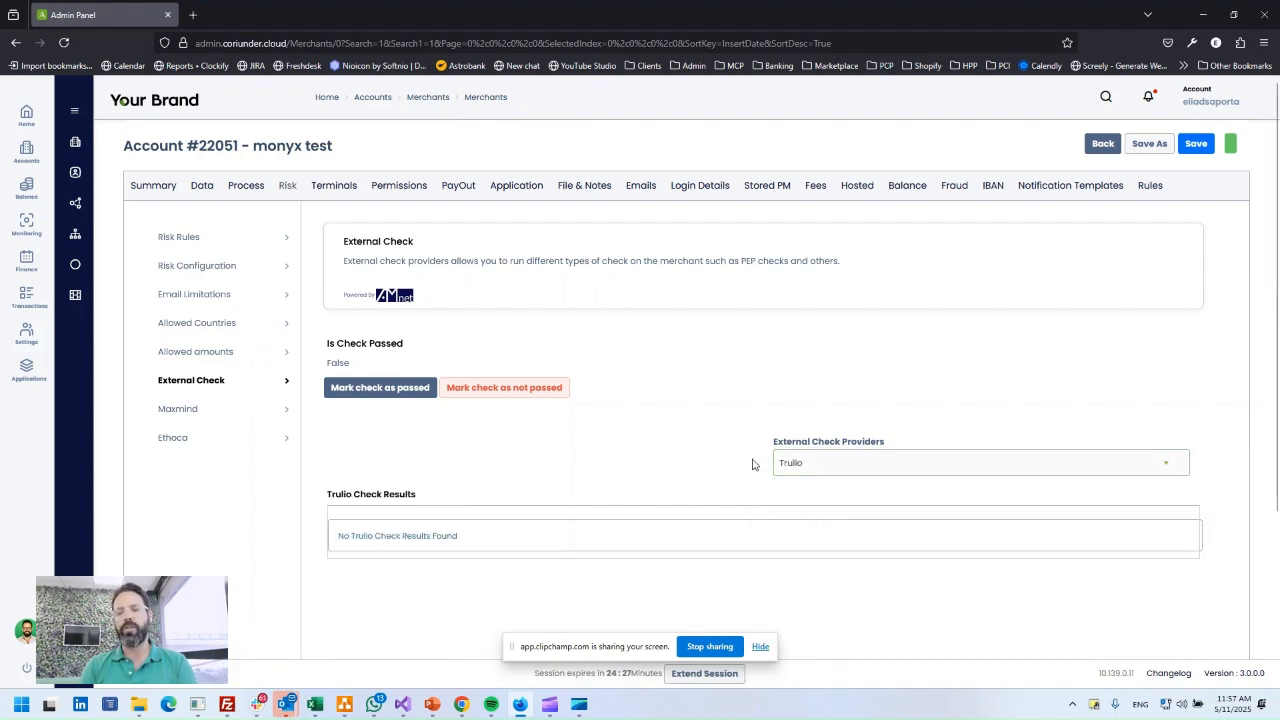
pyautogui.click(800, 466)
pyautogui.click(808, 553)
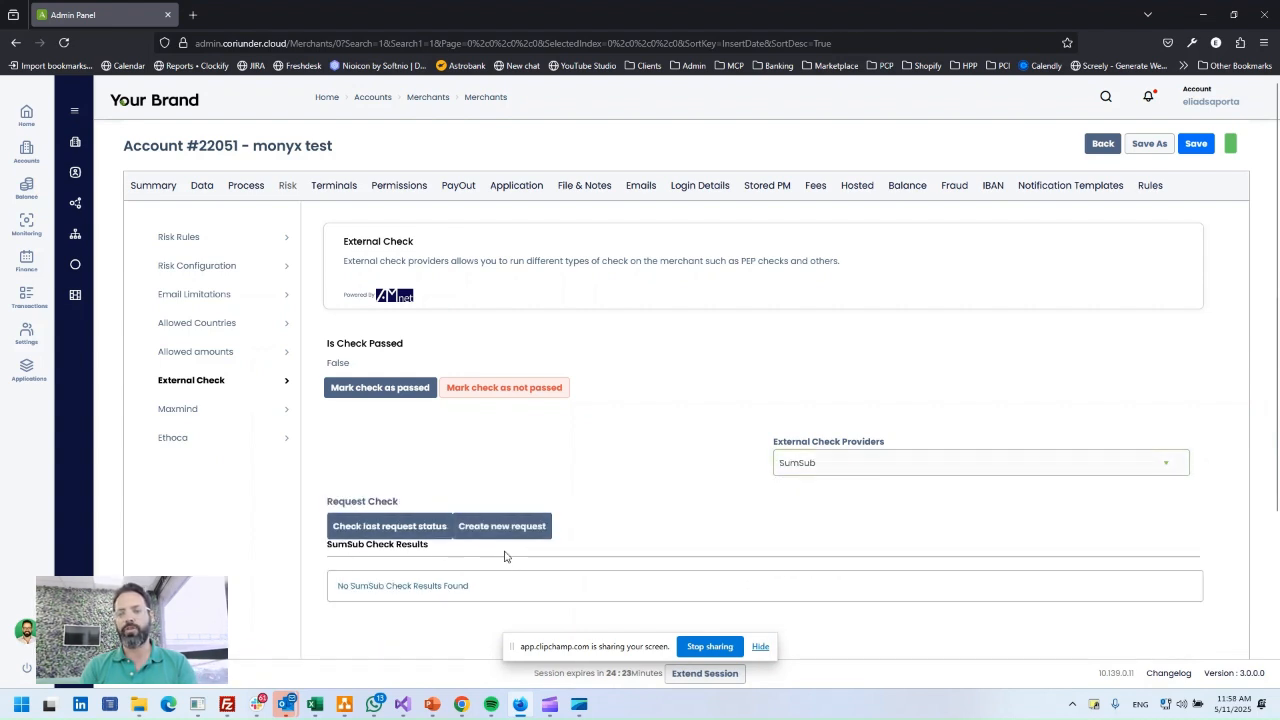
pyautogui.click(262, 418)
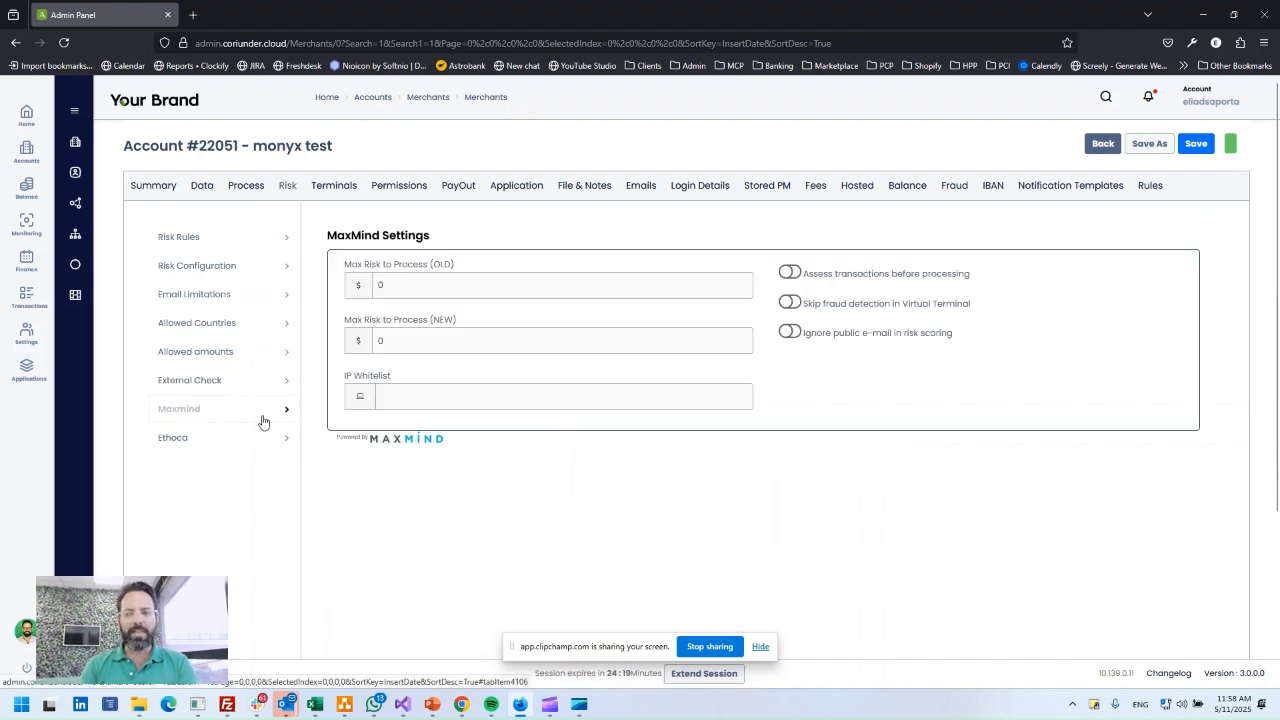
pyautogui.click(251, 437)
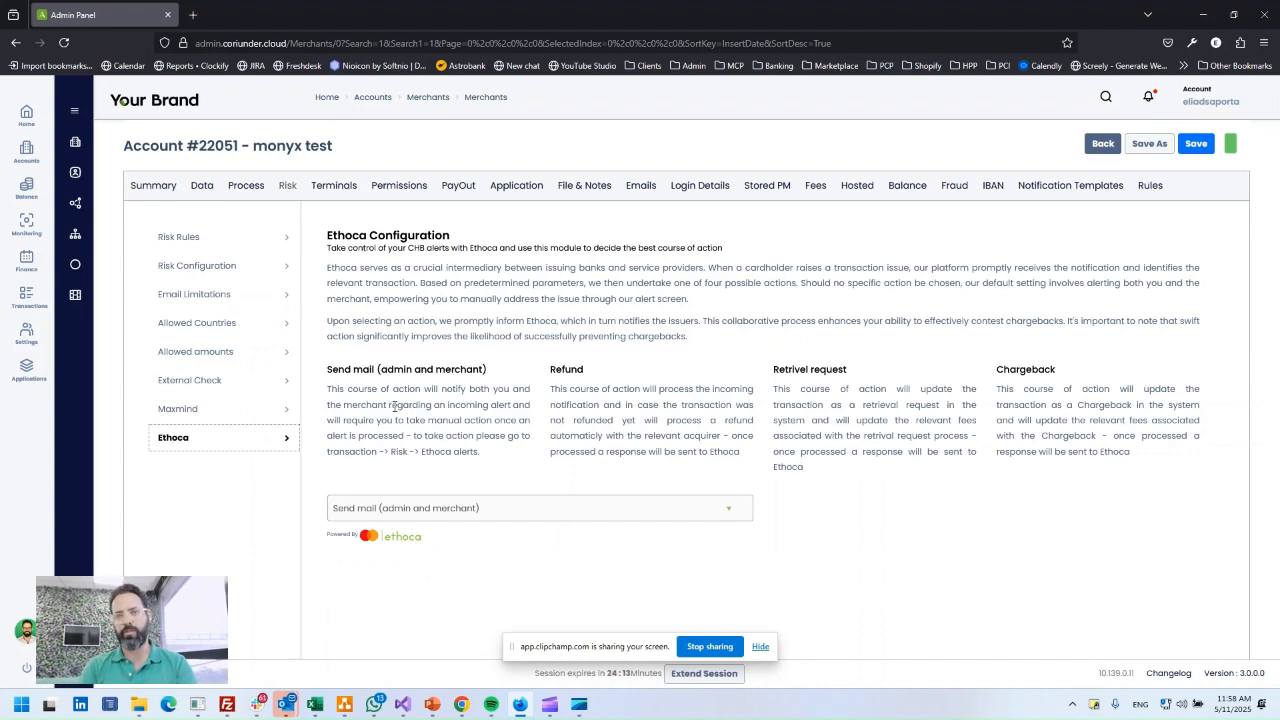
# Review the merchant's Terminal Settings and browse the template groups available for adding terminals, without adding any.
pyautogui.click(345, 192)
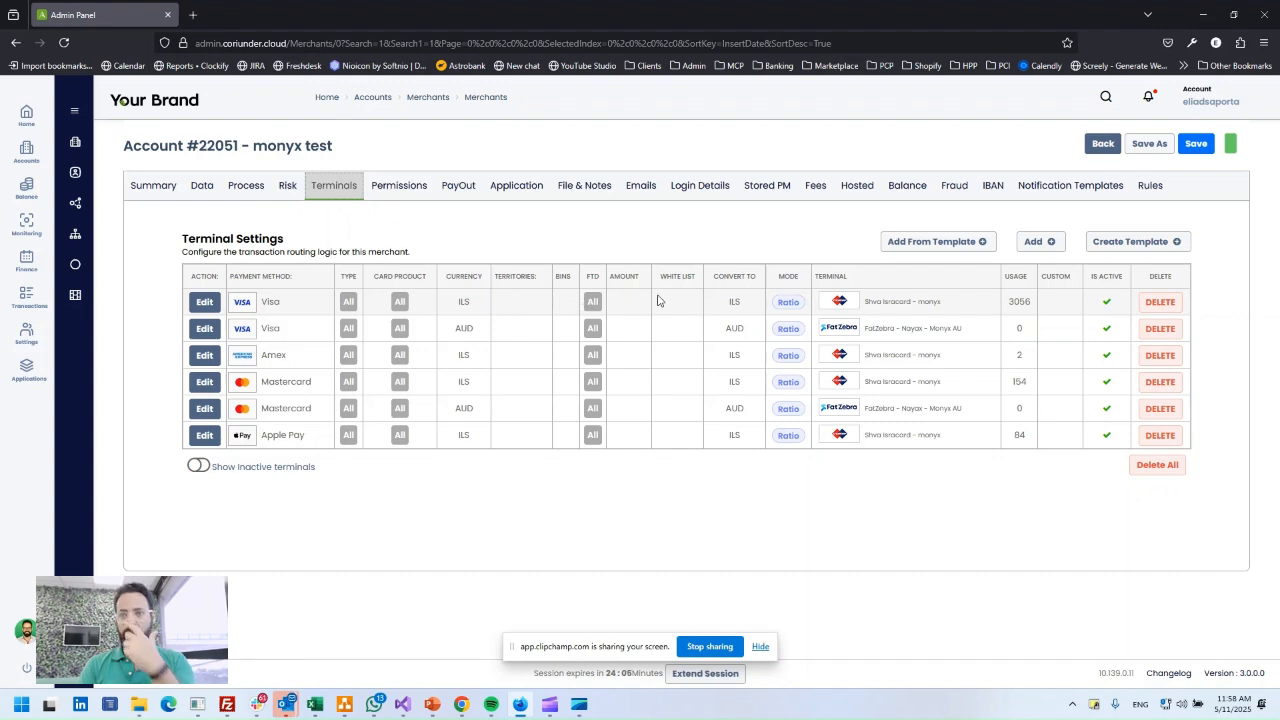
pyautogui.click(962, 247)
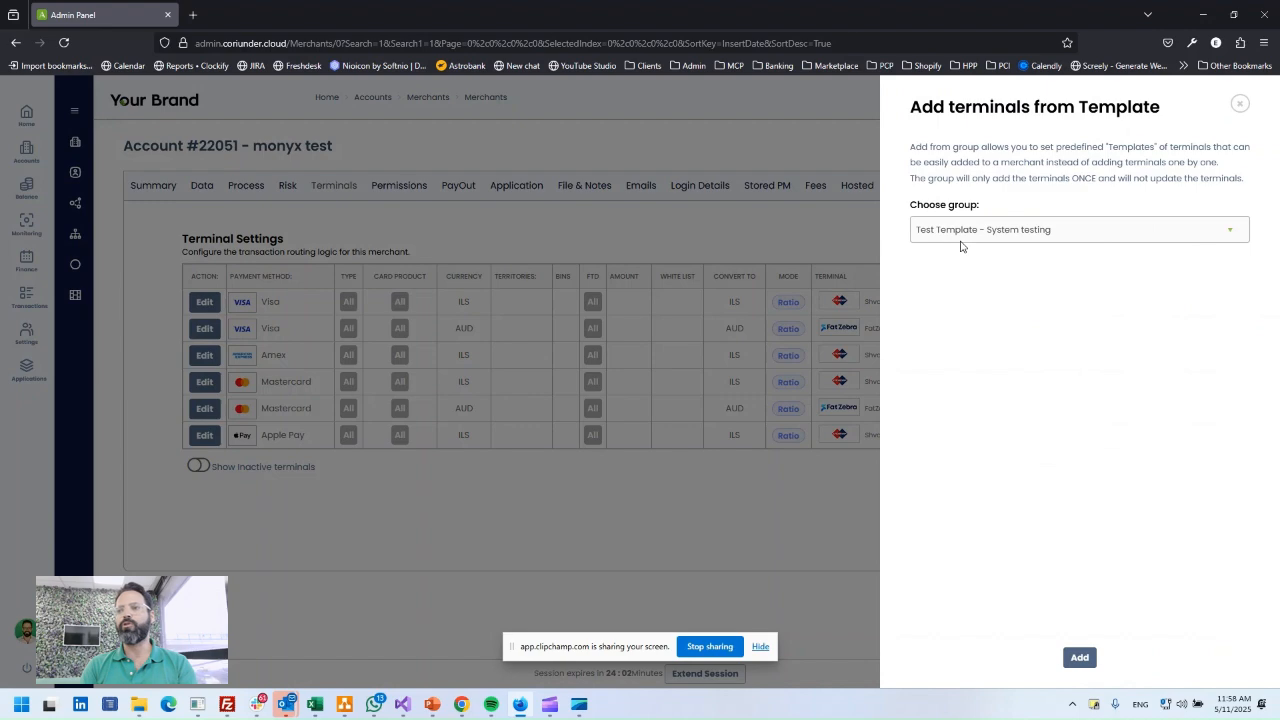
pyautogui.click(962, 238)
pyautogui.scroll(-3, 990, 369)
pyautogui.scroll(3, 990, 369)
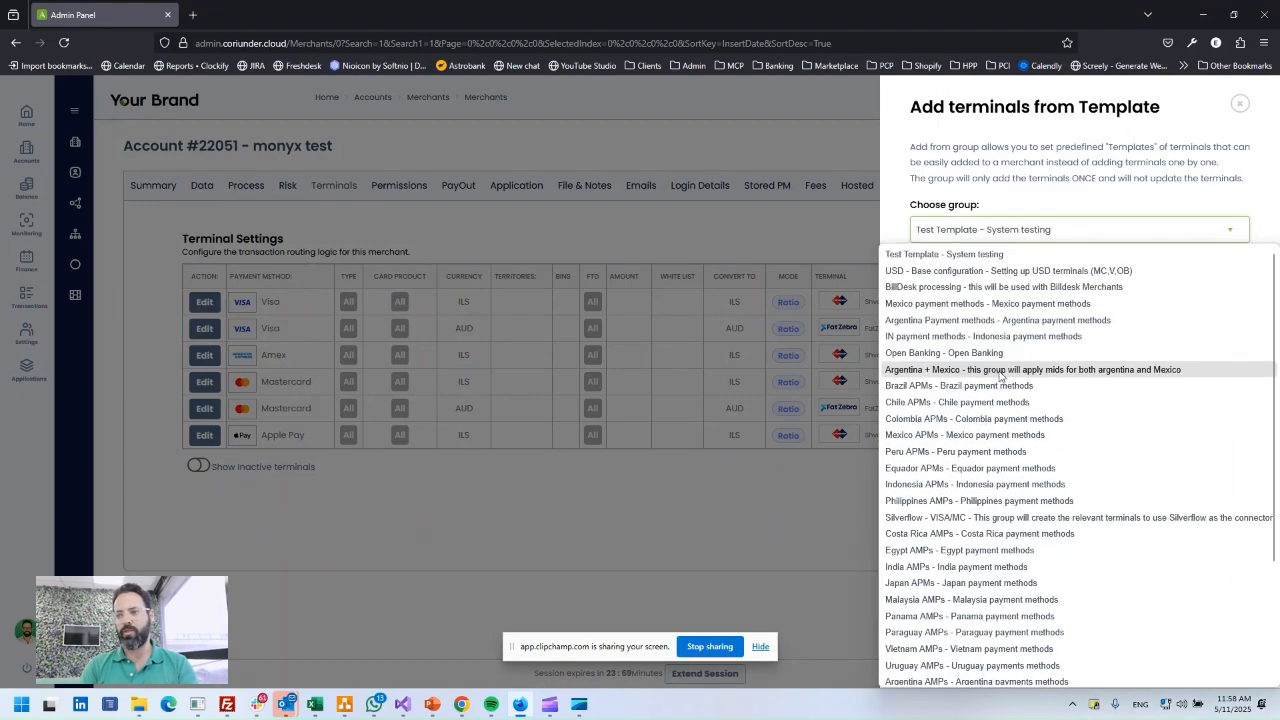
pyautogui.click(1241, 105)
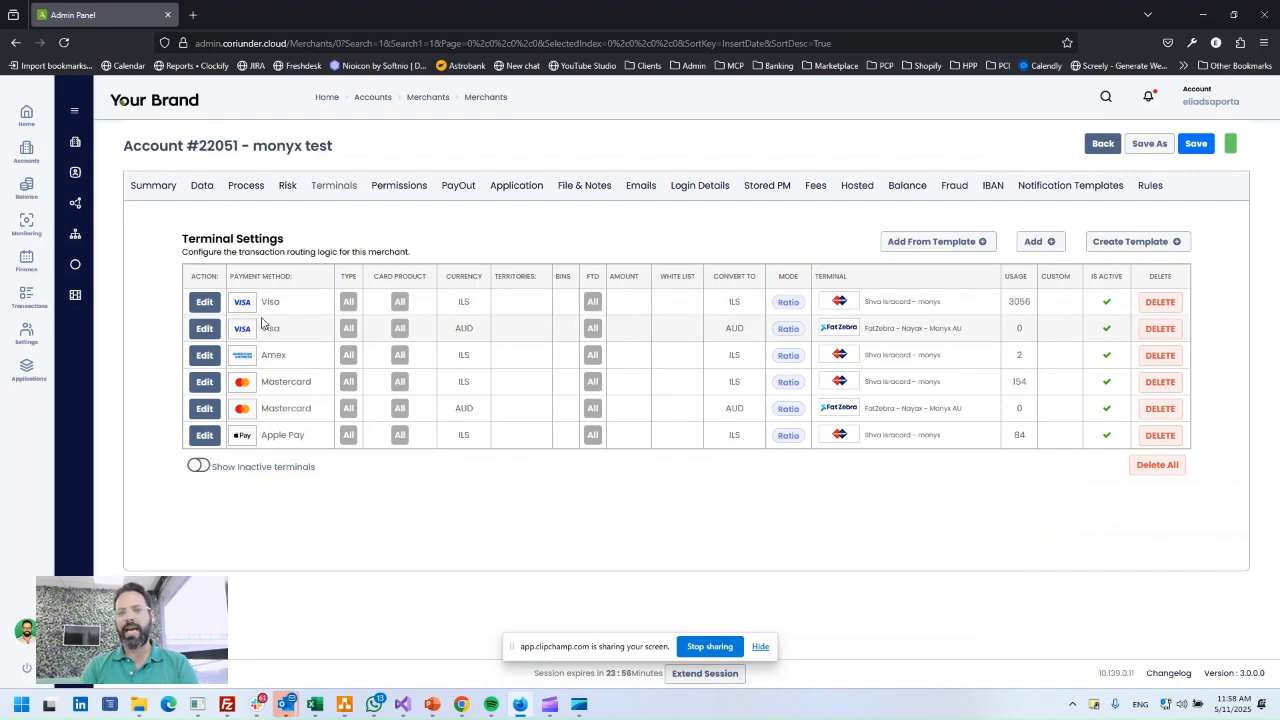
# Open the AUD Visa terminal for editing and examine its currencies, MID selection and transaction routing sections.
pyautogui.click(218, 332)
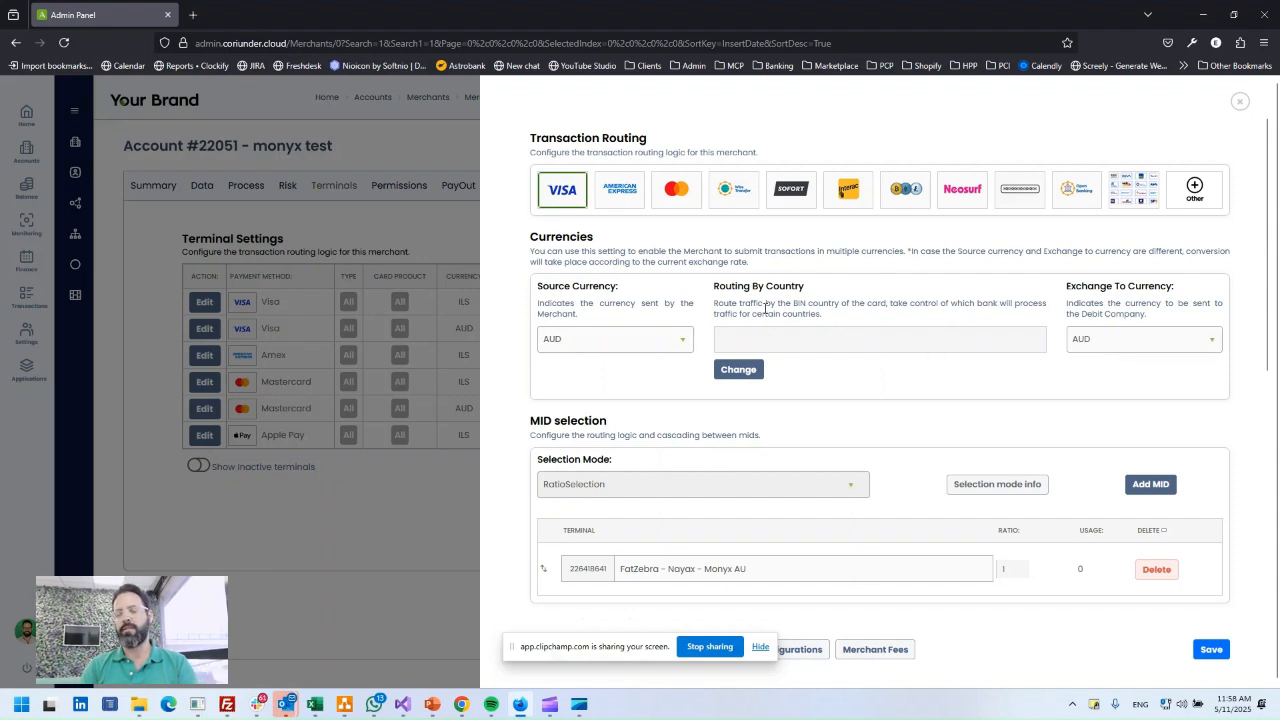
pyautogui.scroll(-2, 786, 316)
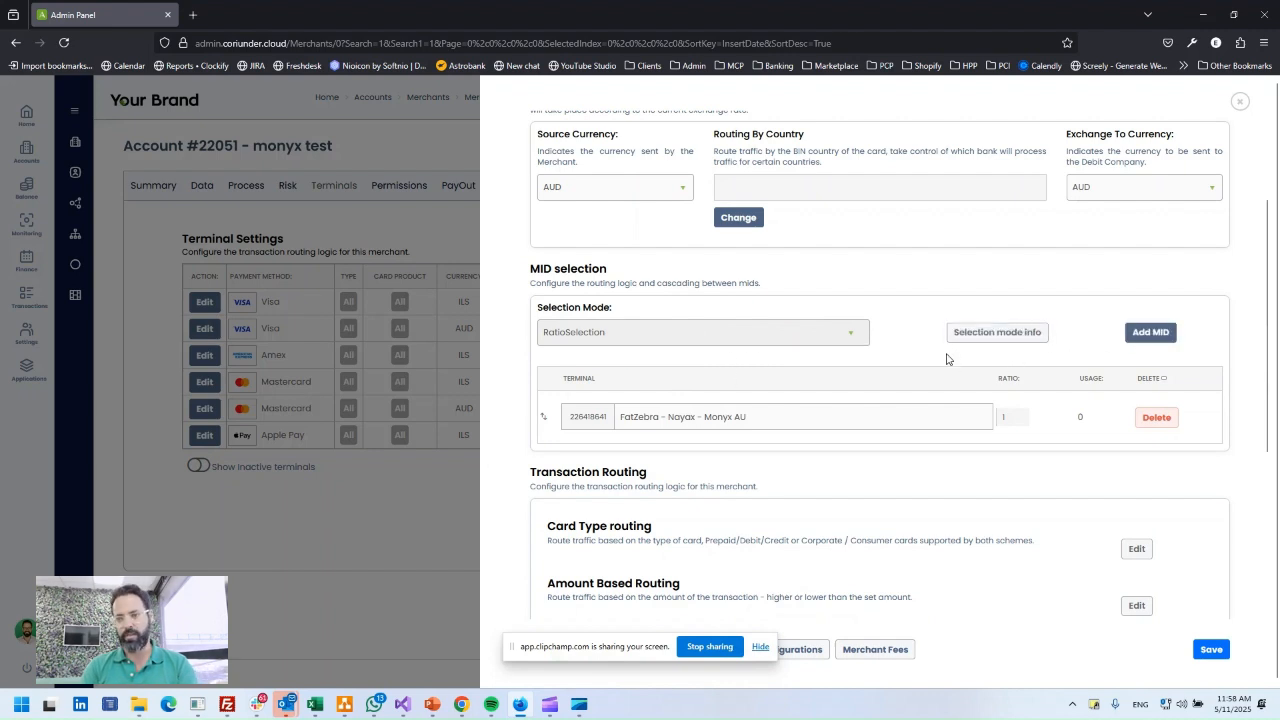
pyautogui.scroll(-3, 947, 359)
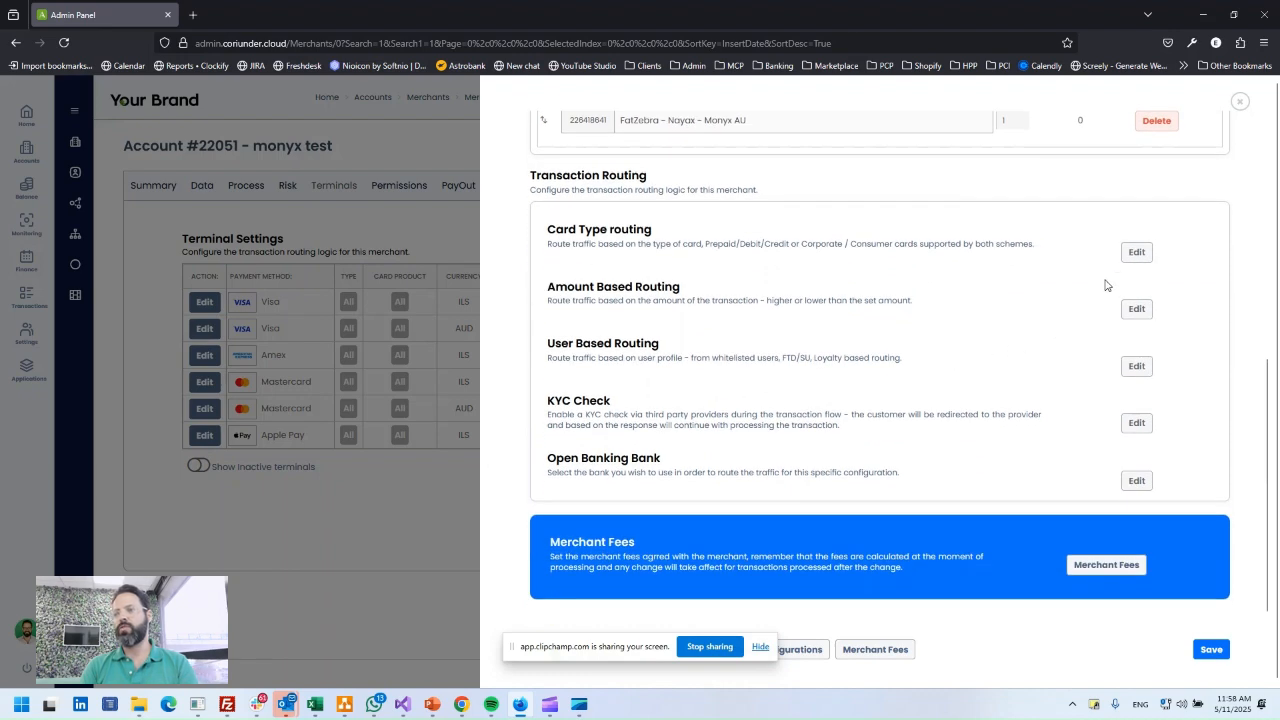
# Inspect the Card Type routing options of the AUD Visa terminal, including the card type and card product choices.
pyautogui.click(1137, 252)
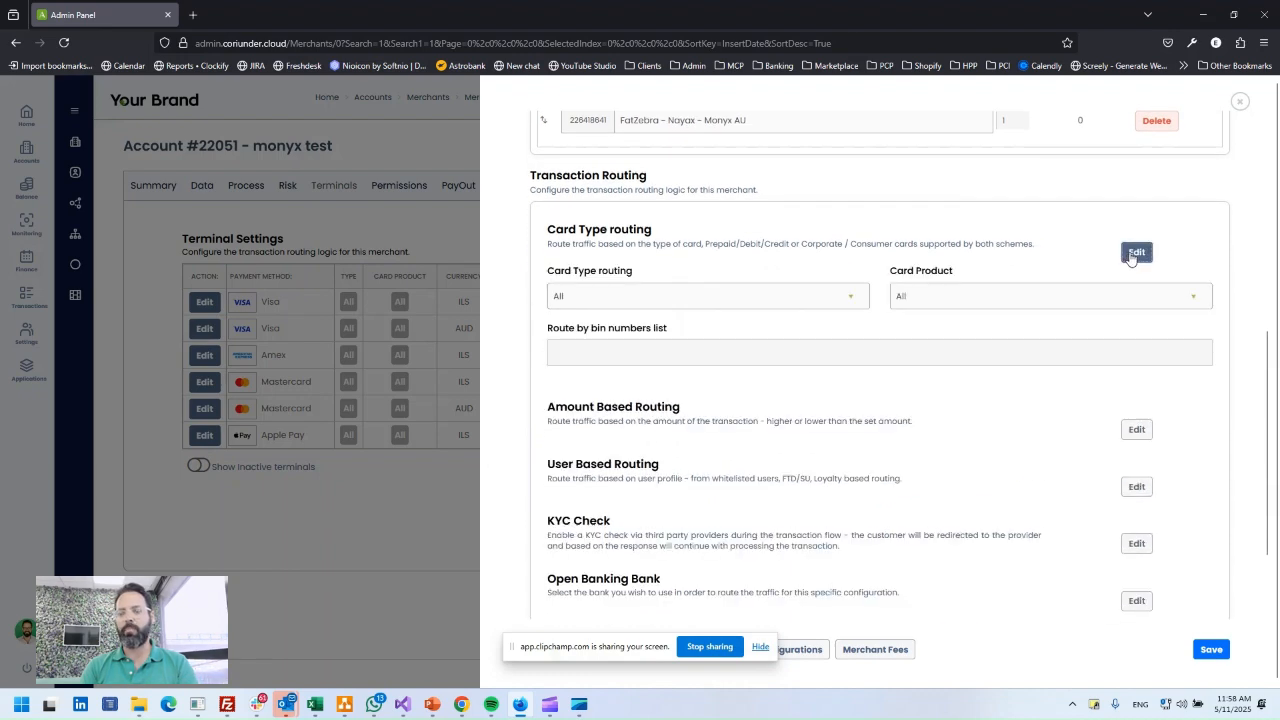
pyautogui.click(768, 297)
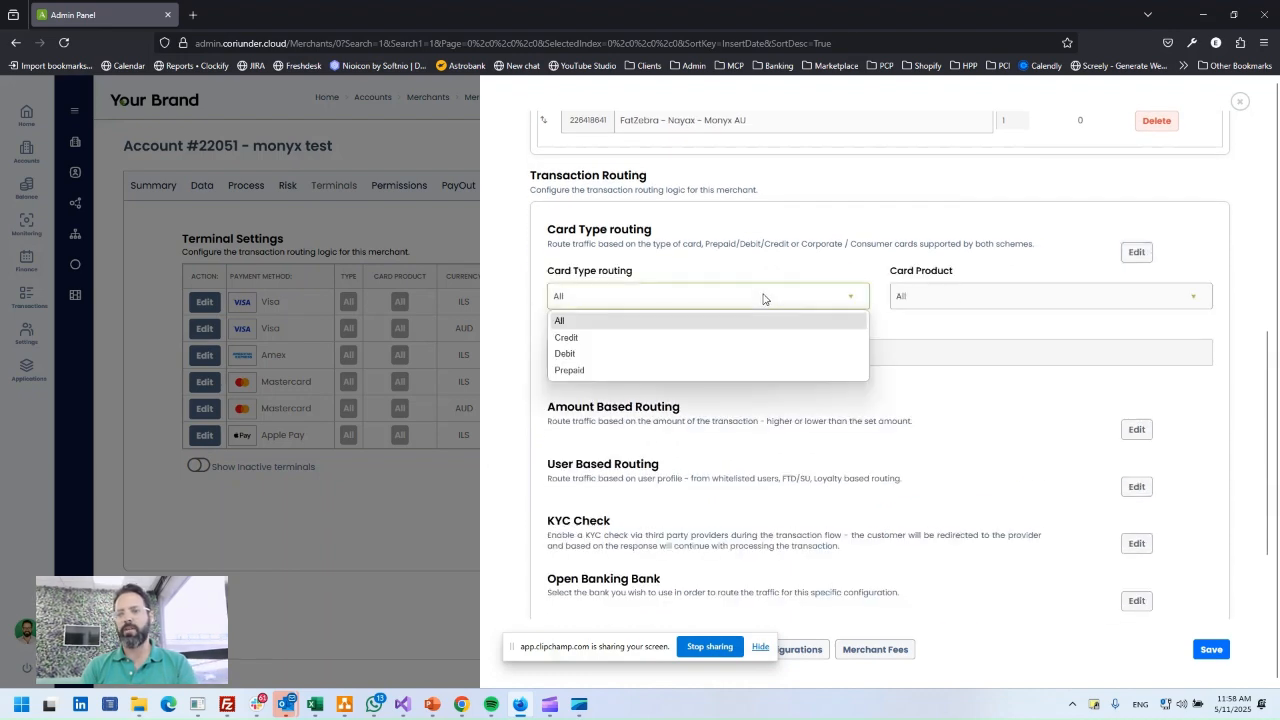
pyautogui.click(918, 297)
pyautogui.click(621, 388)
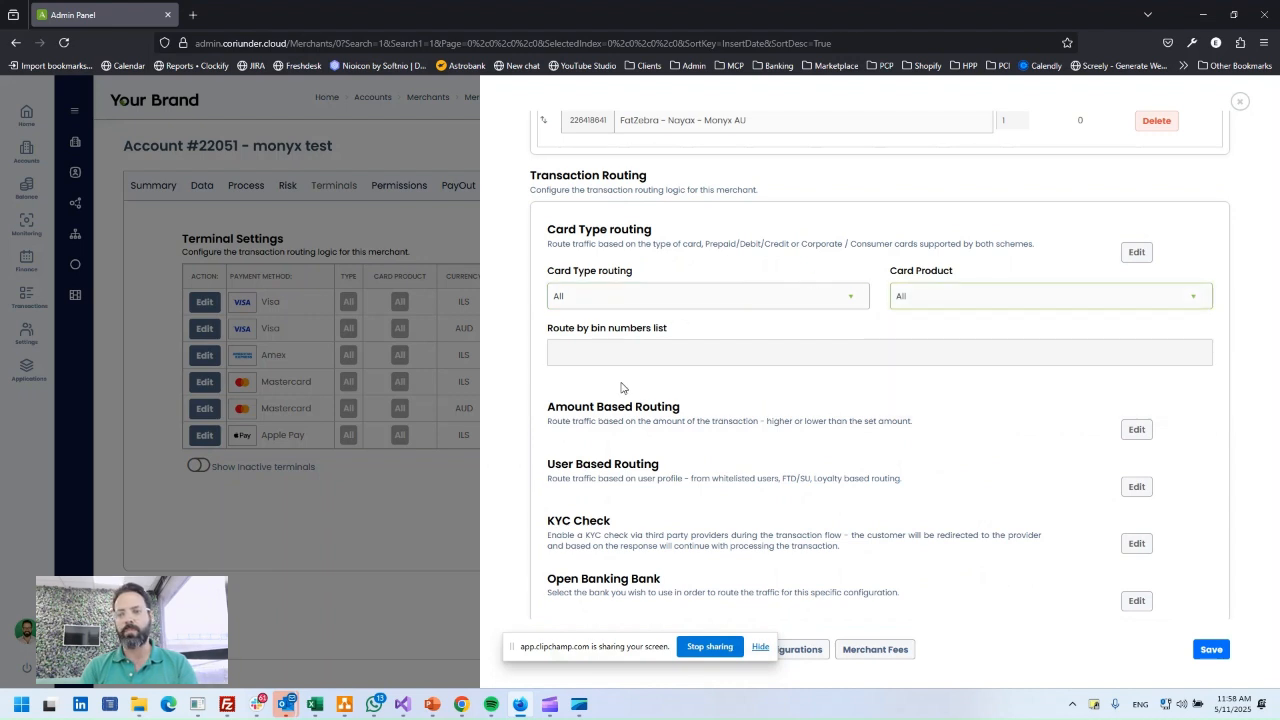
pyautogui.click(1137, 252)
# Examine the Amount Based Routing conditions and the User Based Routing choices for FTD/SU and white list level.
pyautogui.click(1137, 308)
pyautogui.click(647, 358)
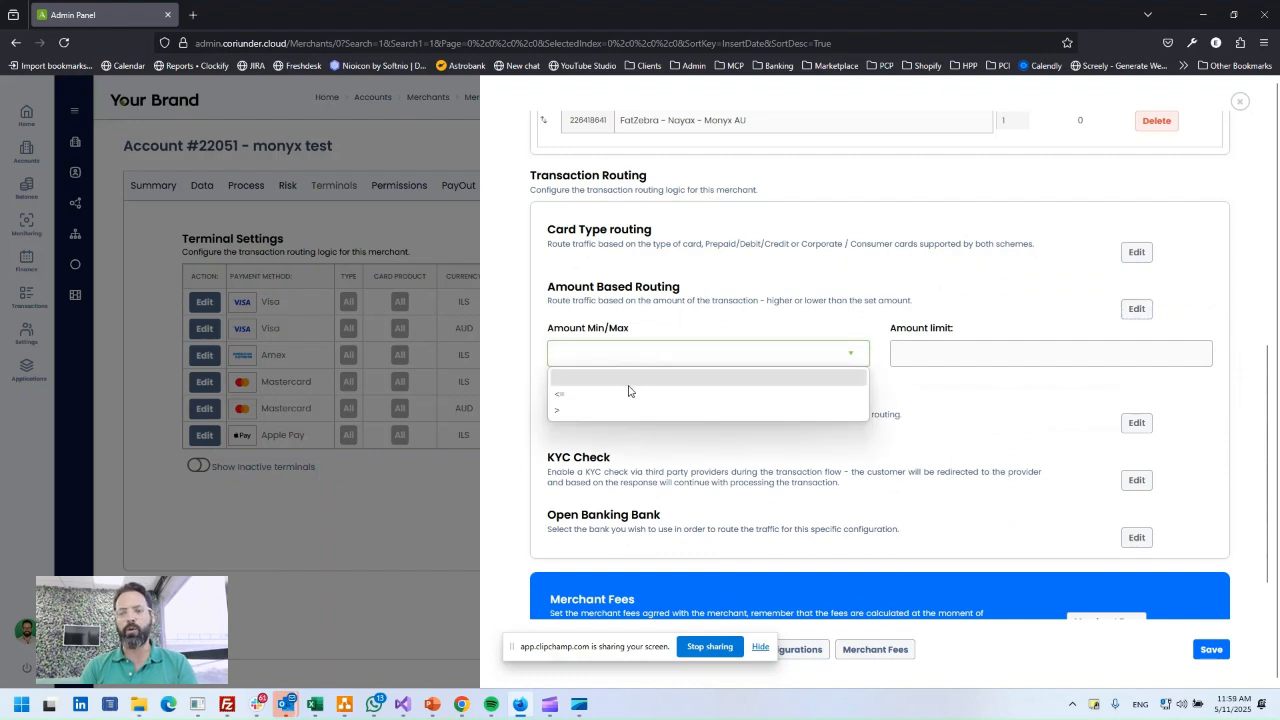
pyautogui.click(688, 334)
pyautogui.click(1137, 423)
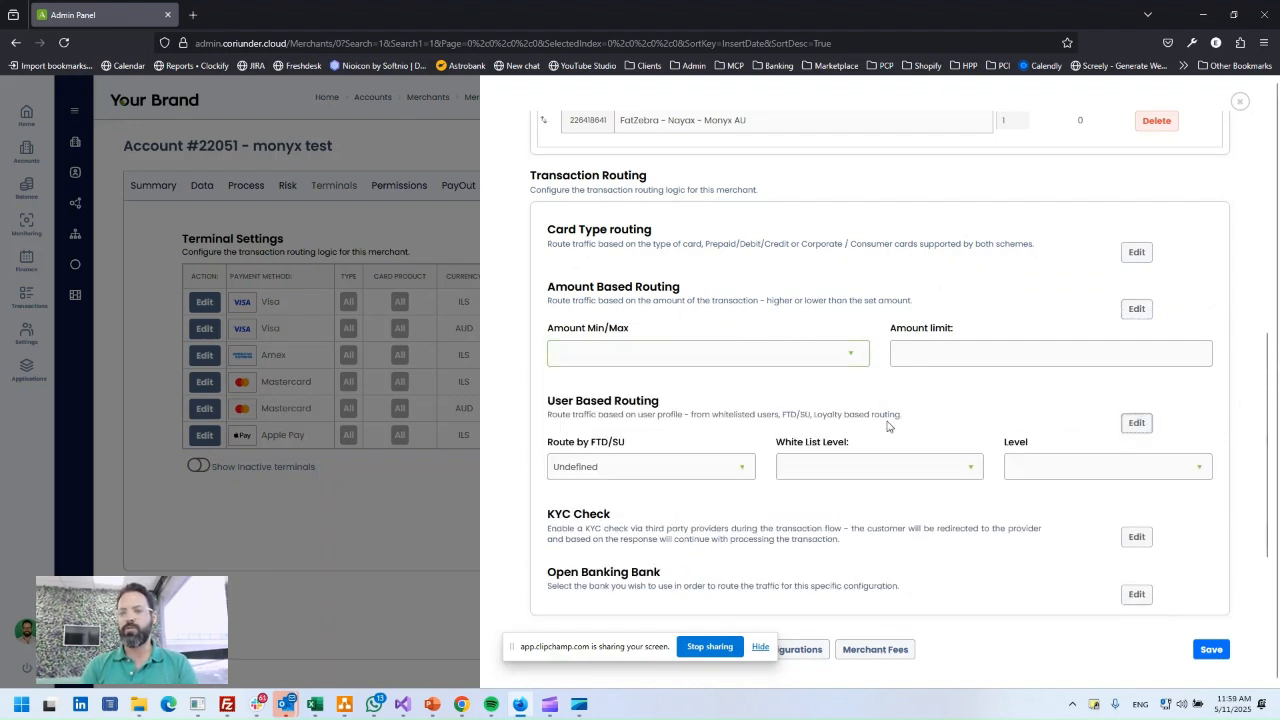
pyautogui.click(684, 468)
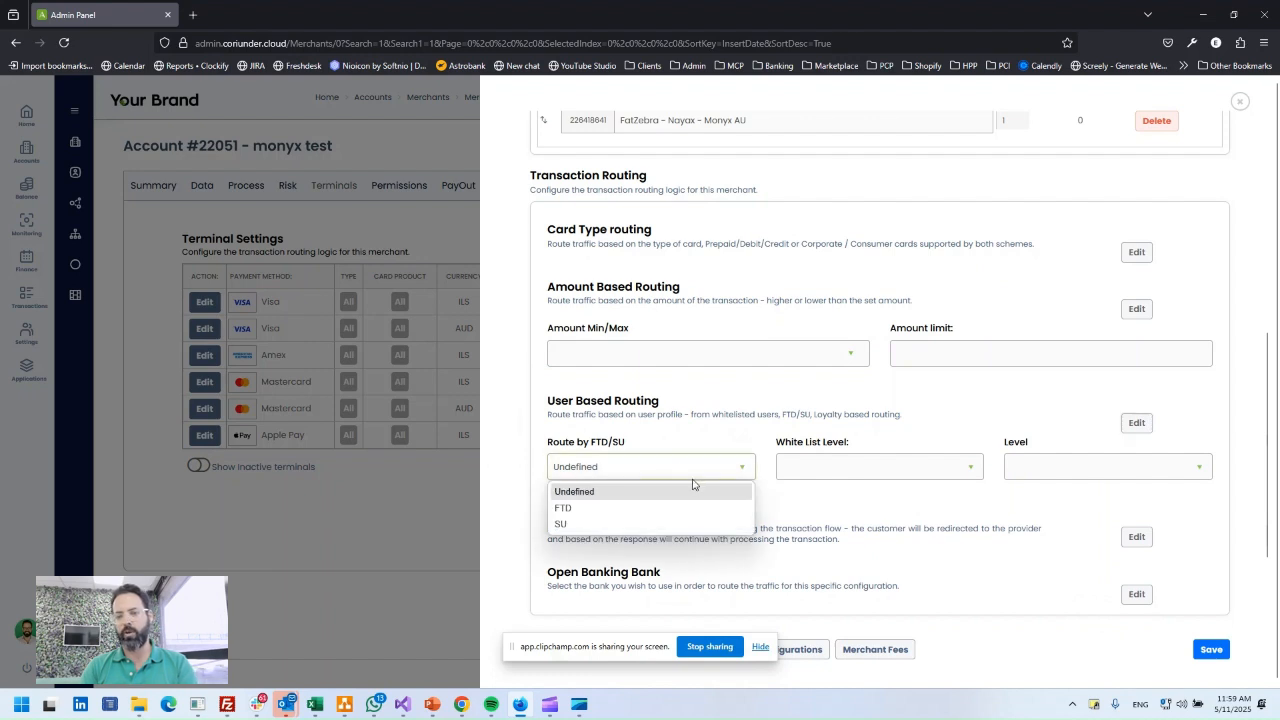
pyautogui.click(837, 470)
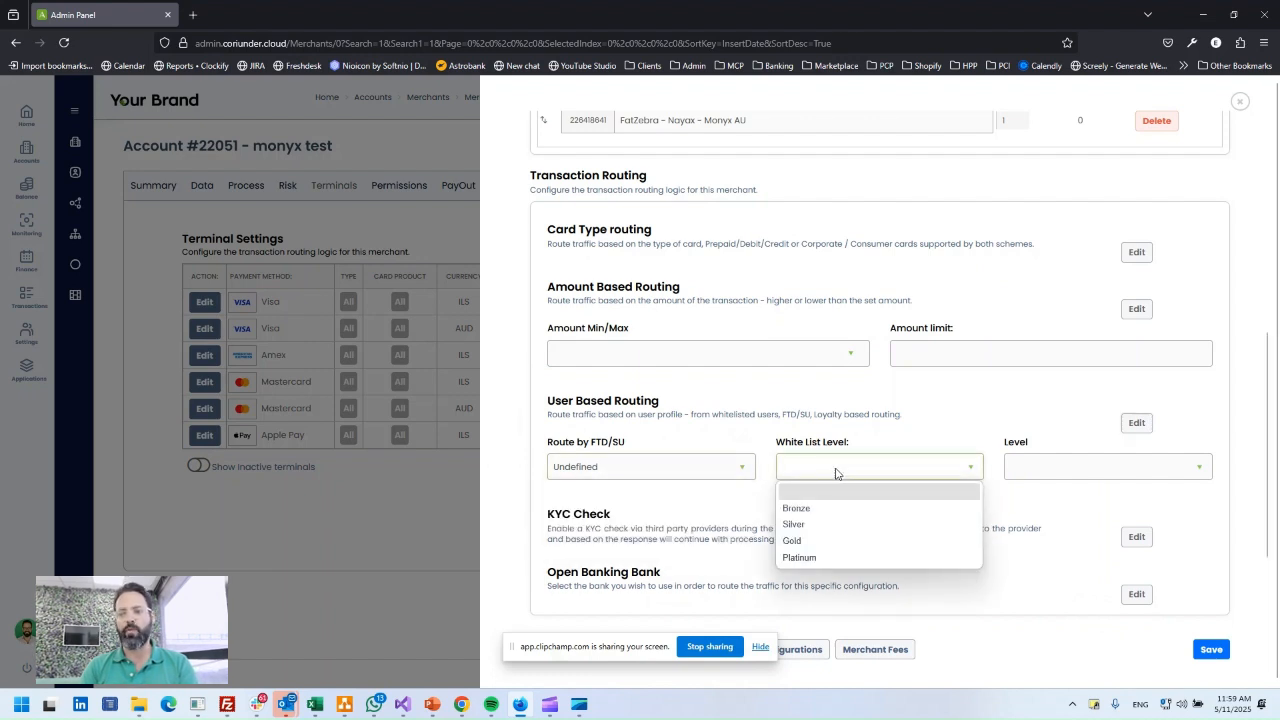
pyautogui.click(942, 430)
pyautogui.click(1137, 423)
# Inspect the terminal's KYC Check section and browse the available identity check providers without selecting one.
pyautogui.click(1134, 480)
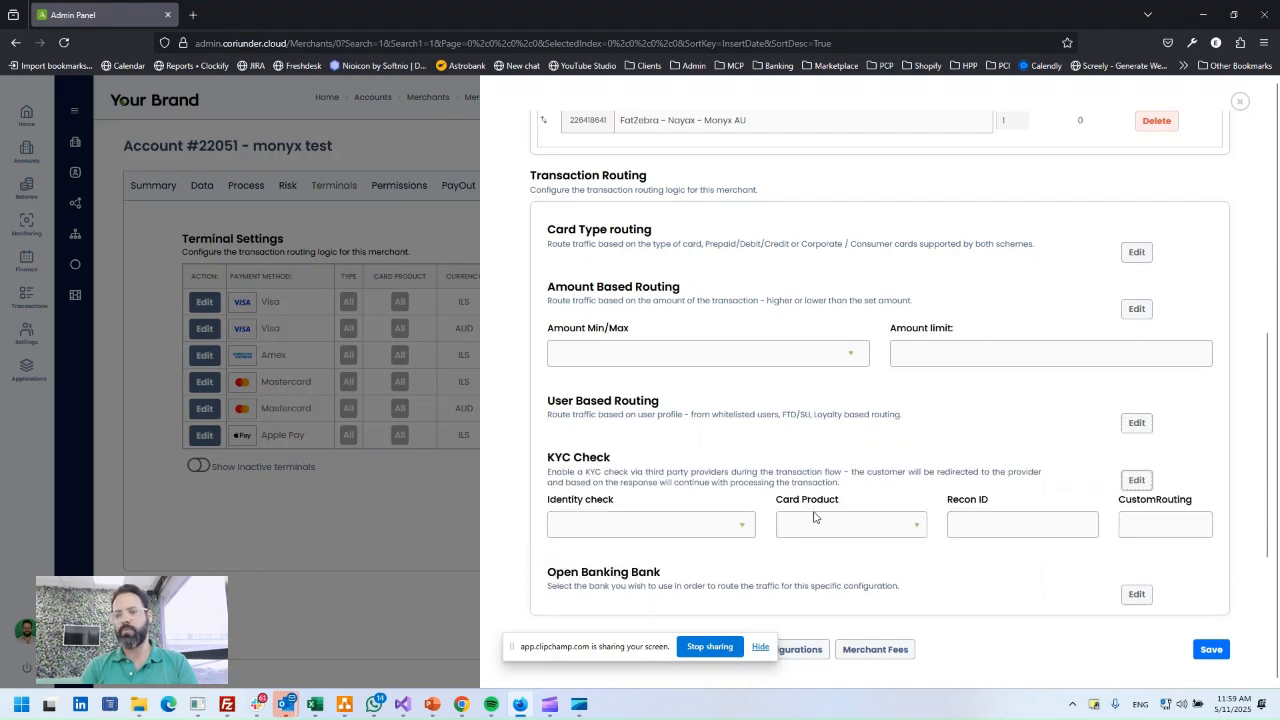
pyautogui.click(670, 530)
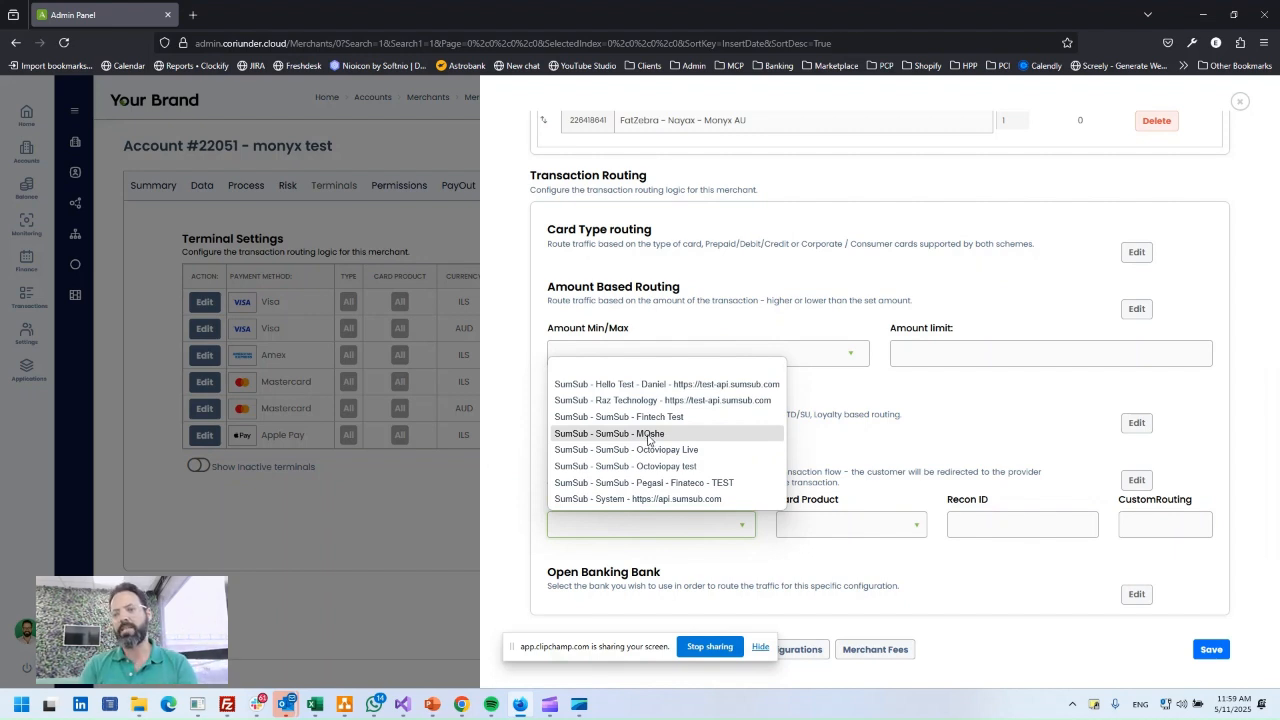
pyautogui.click(982, 419)
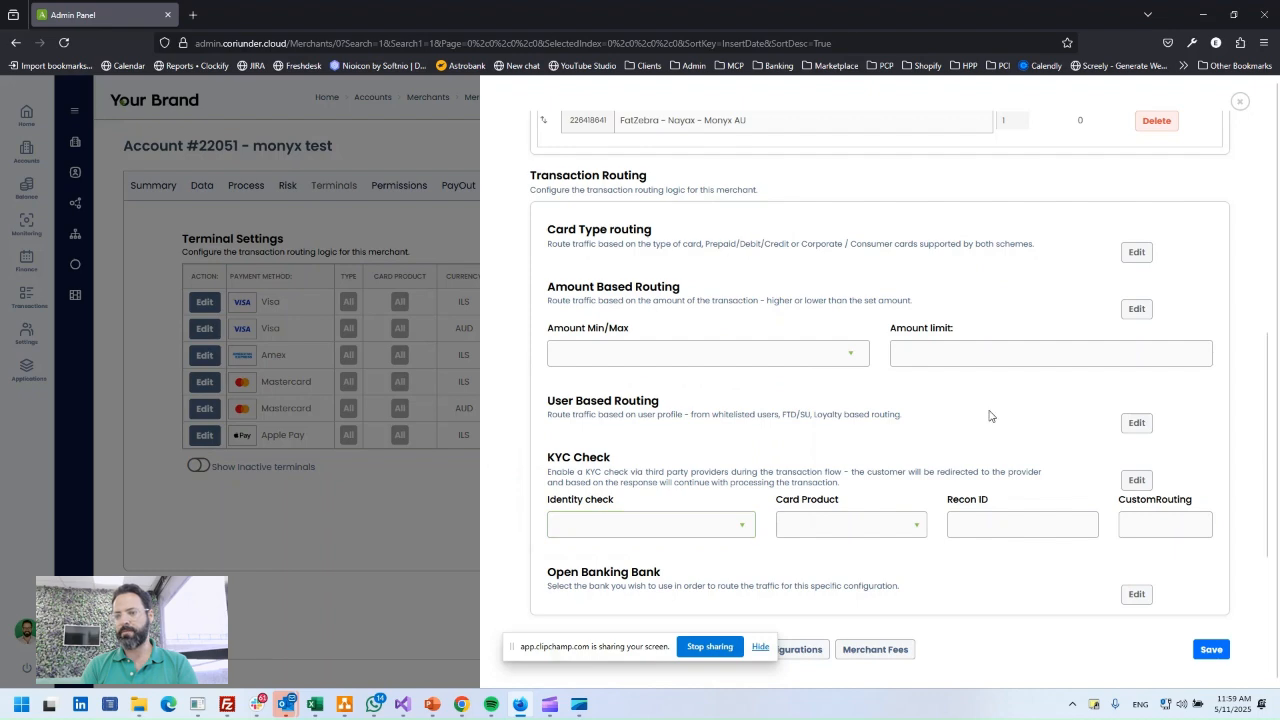
# Review the terminal's merchant fees, chargeback fees and cashback settings, then close the terminal without saving.
pyautogui.scroll(4, 1000, 380)
pyautogui.click(873, 648)
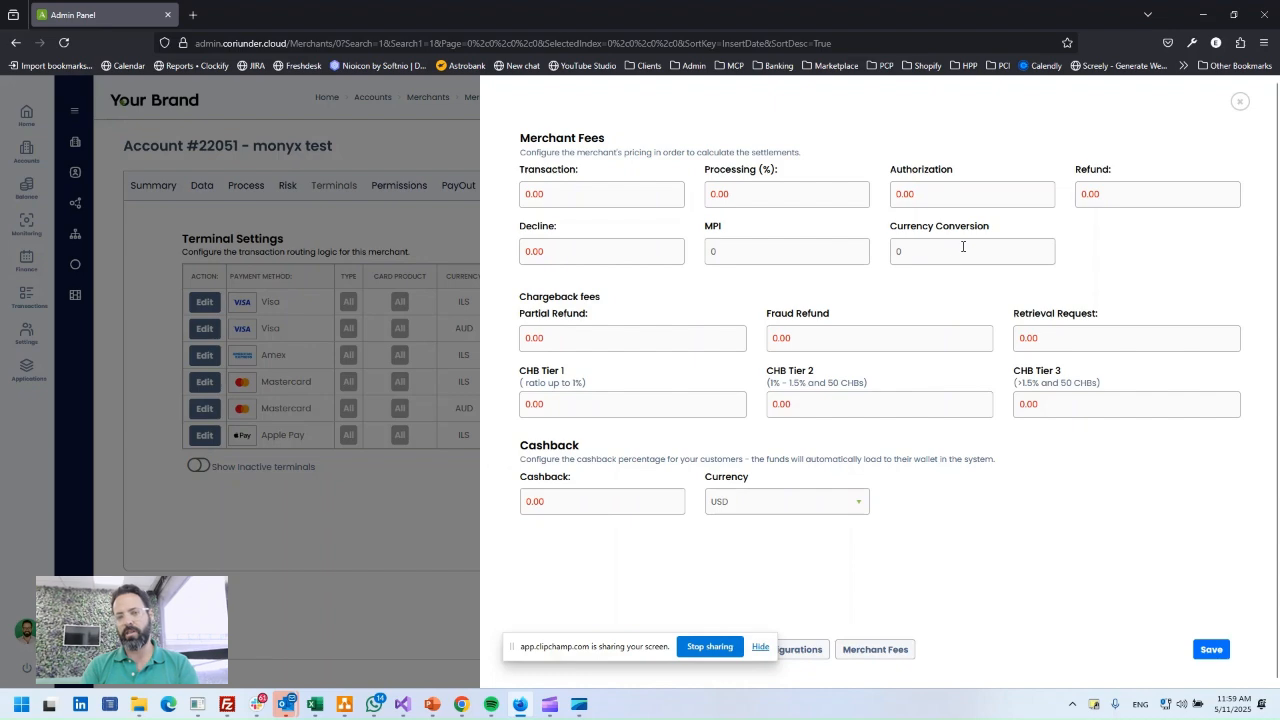
pyautogui.click(1239, 101)
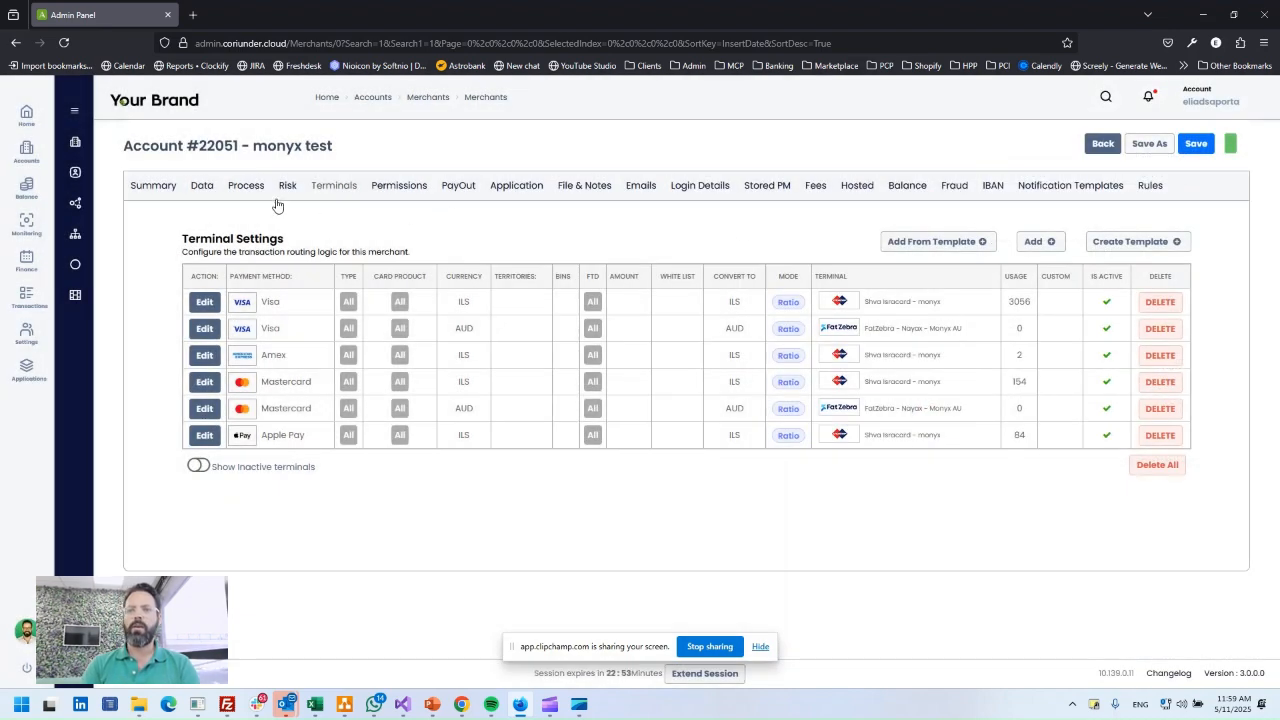
# Review the merchant's Permissions, checking the read, edit, add and delete rights available for each page.
pyautogui.click(399, 189)
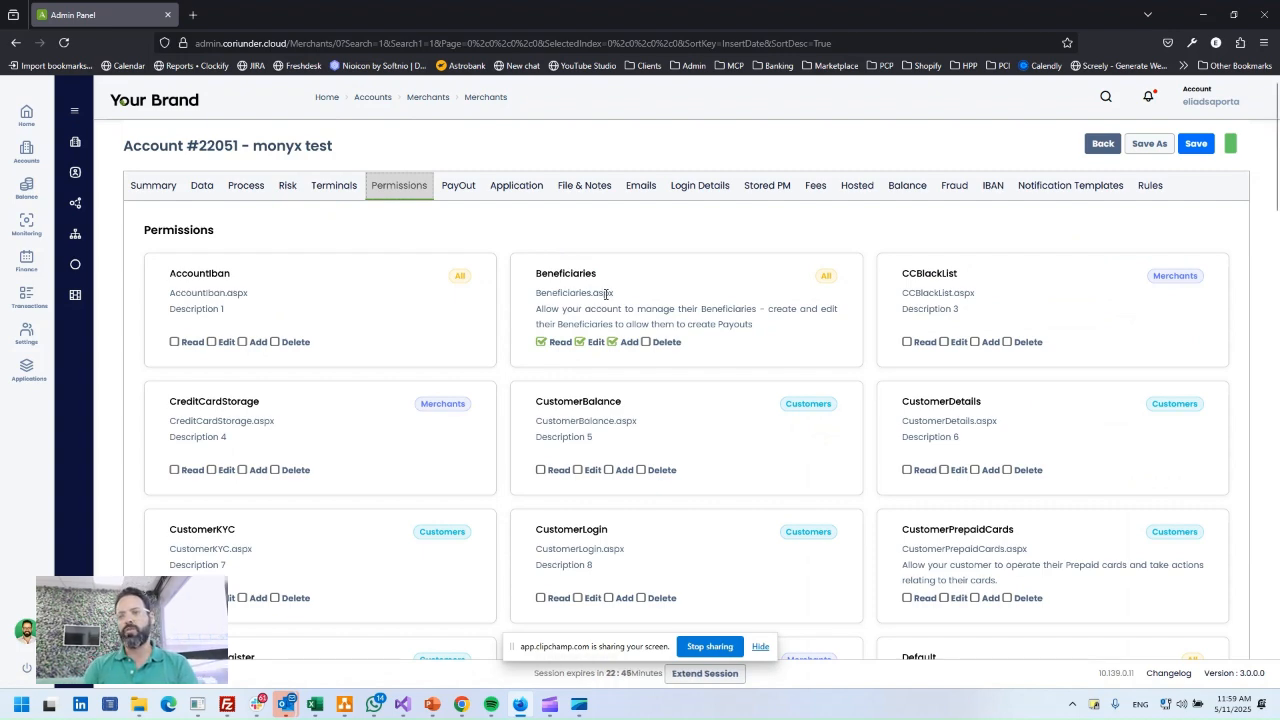
pyautogui.scroll(-6, 603, 306)
pyautogui.scroll(-10, 614, 386)
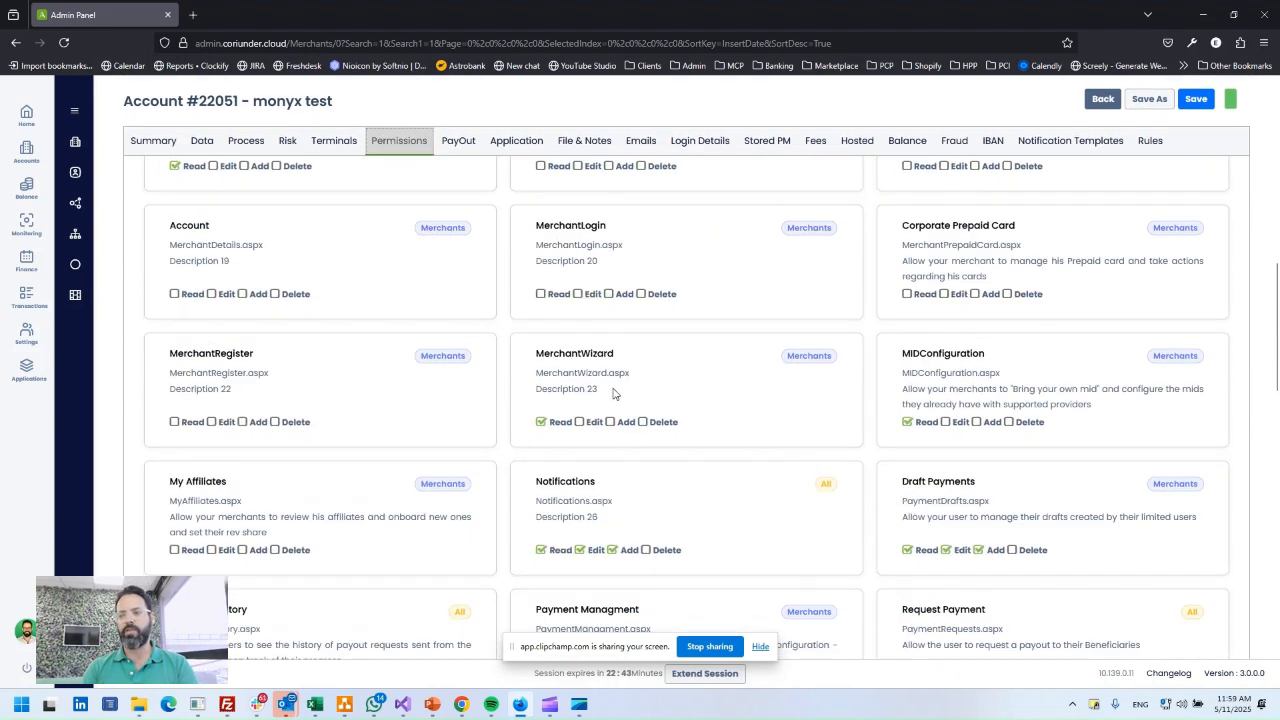
pyautogui.scroll(-1, 590, 402)
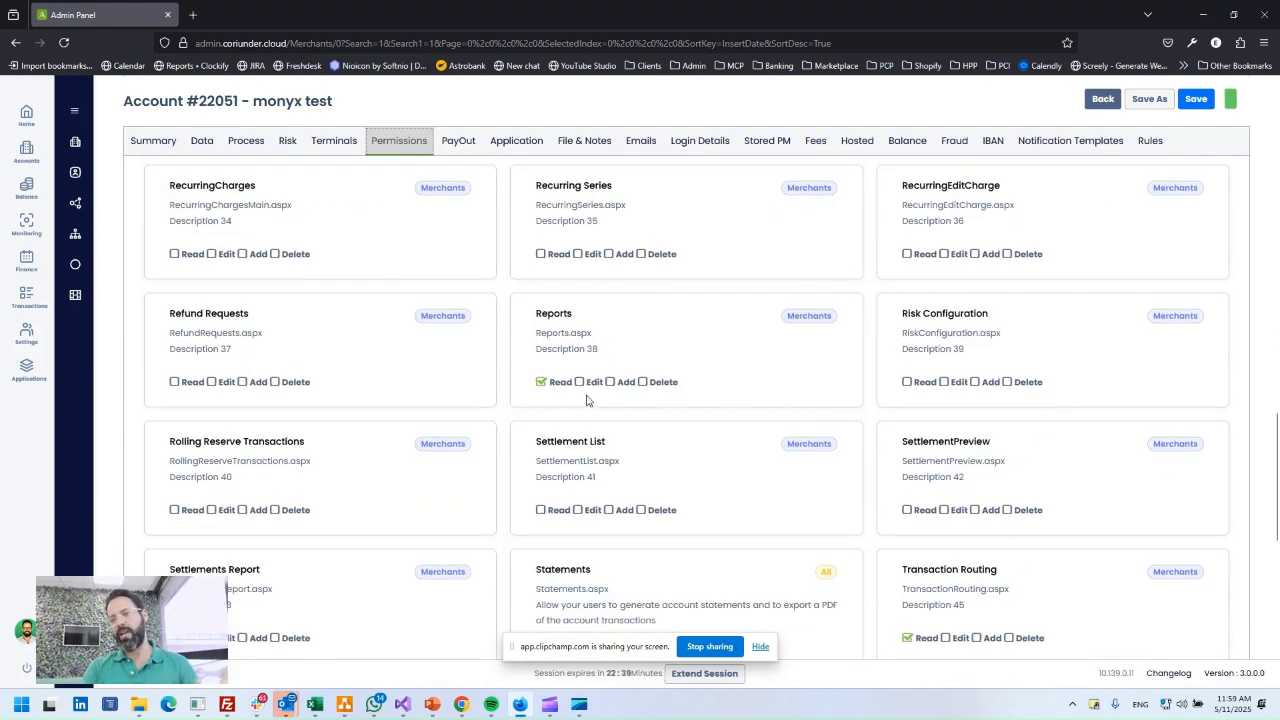
pyautogui.scroll(5, 590, 400)
pyautogui.scroll(10, 603, 400)
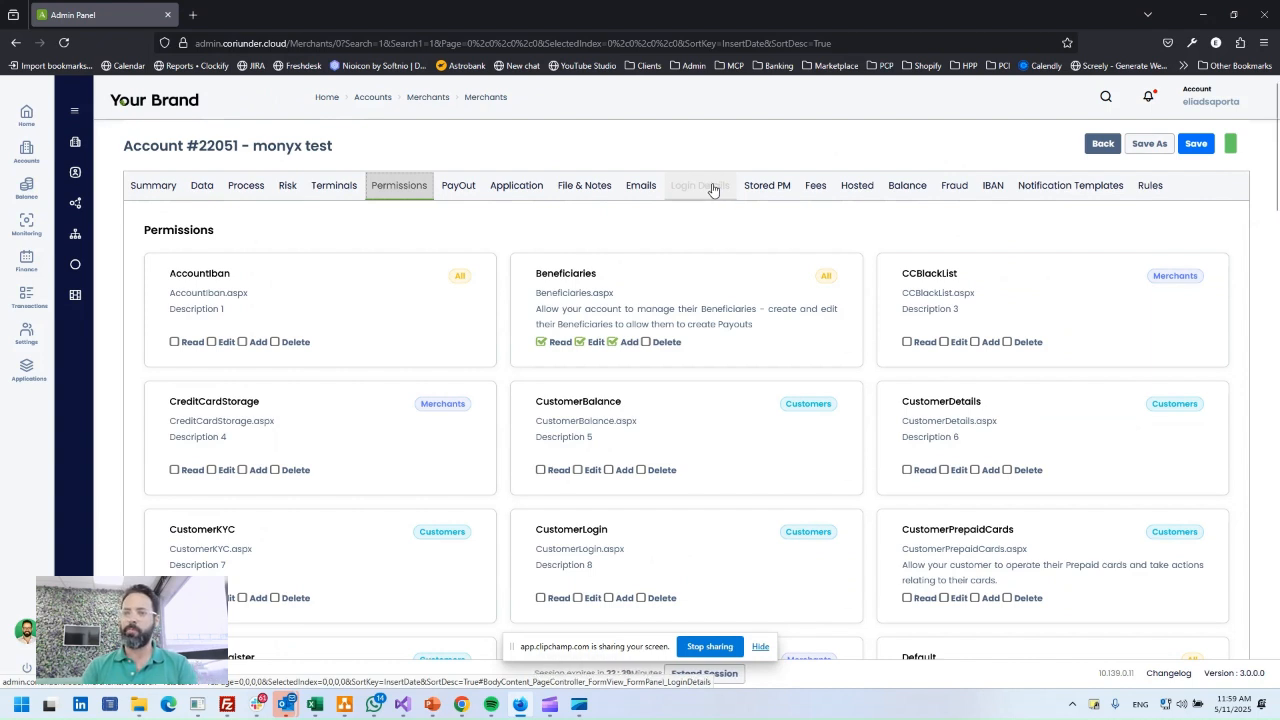
# Examine the merchant's PayOut settlement settings, including unsettled balance, fees by currency and graded processing fees.
pyautogui.click(452, 187)
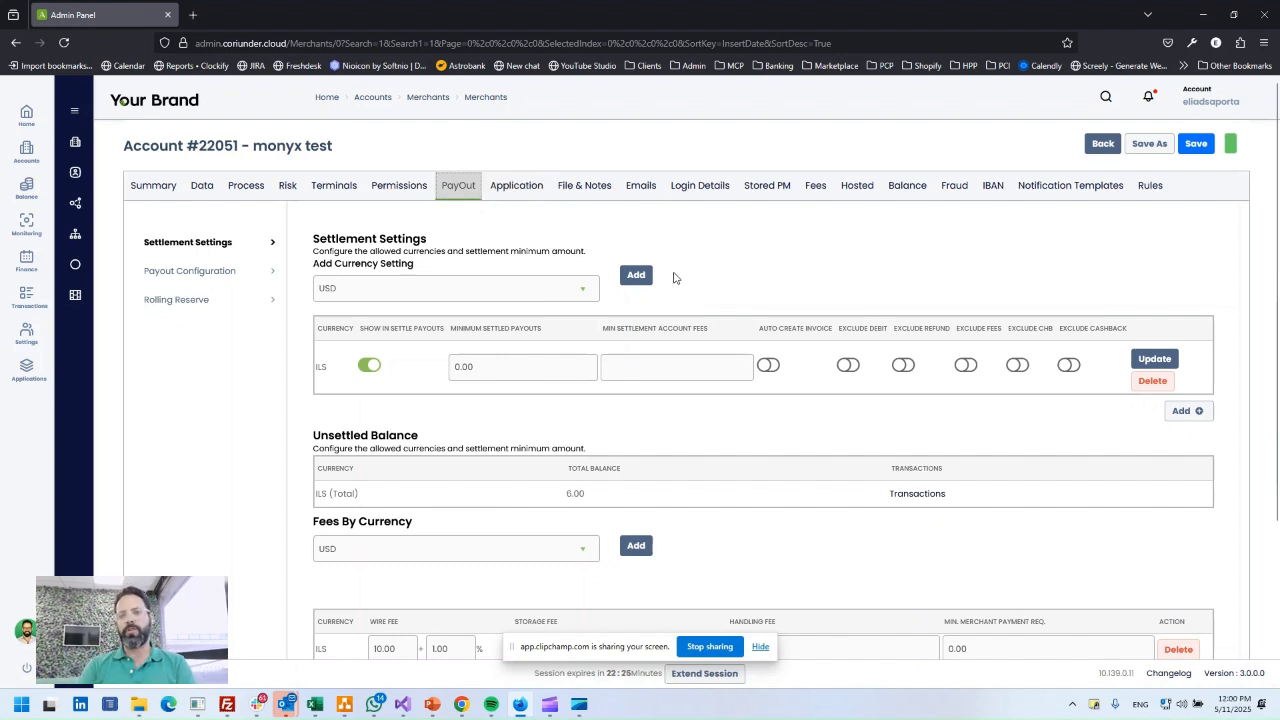
pyautogui.scroll(-3, 677, 277)
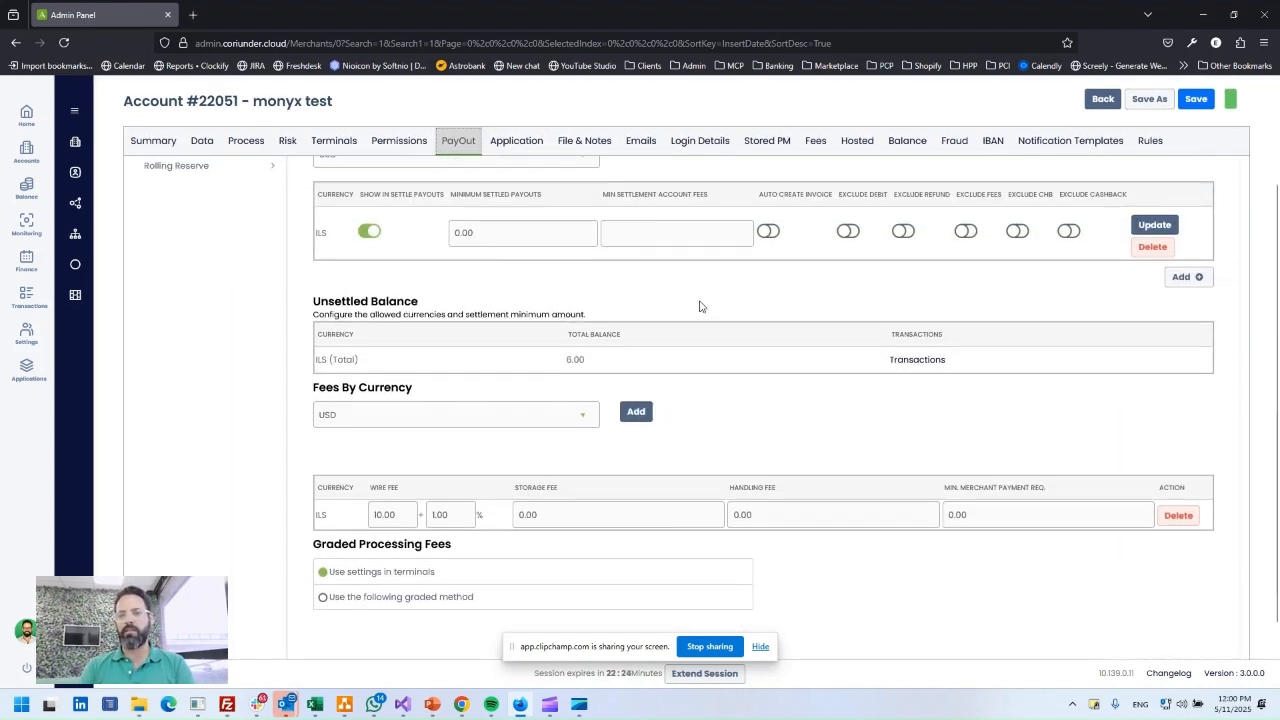
pyautogui.scroll(3, 700, 306)
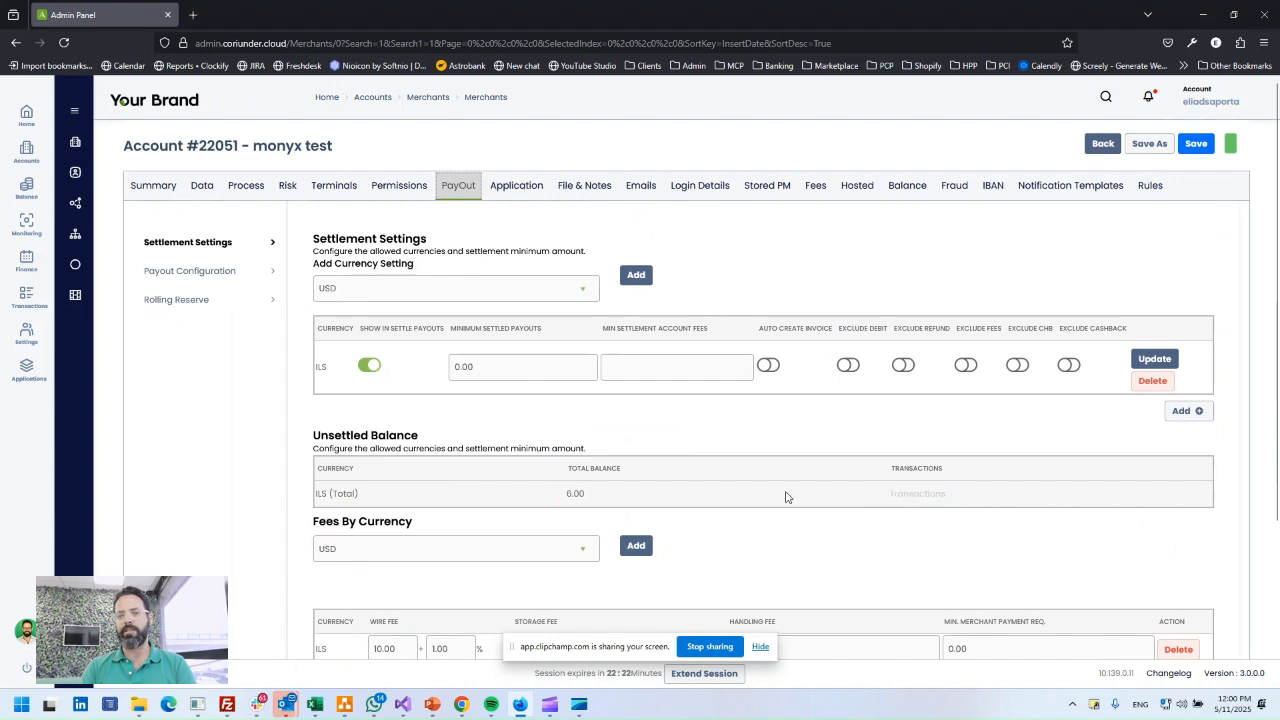
# Set the Holding Margin to 1 in the payout schedule of the merchant's Payout Configuration.
pyautogui.click(245, 278)
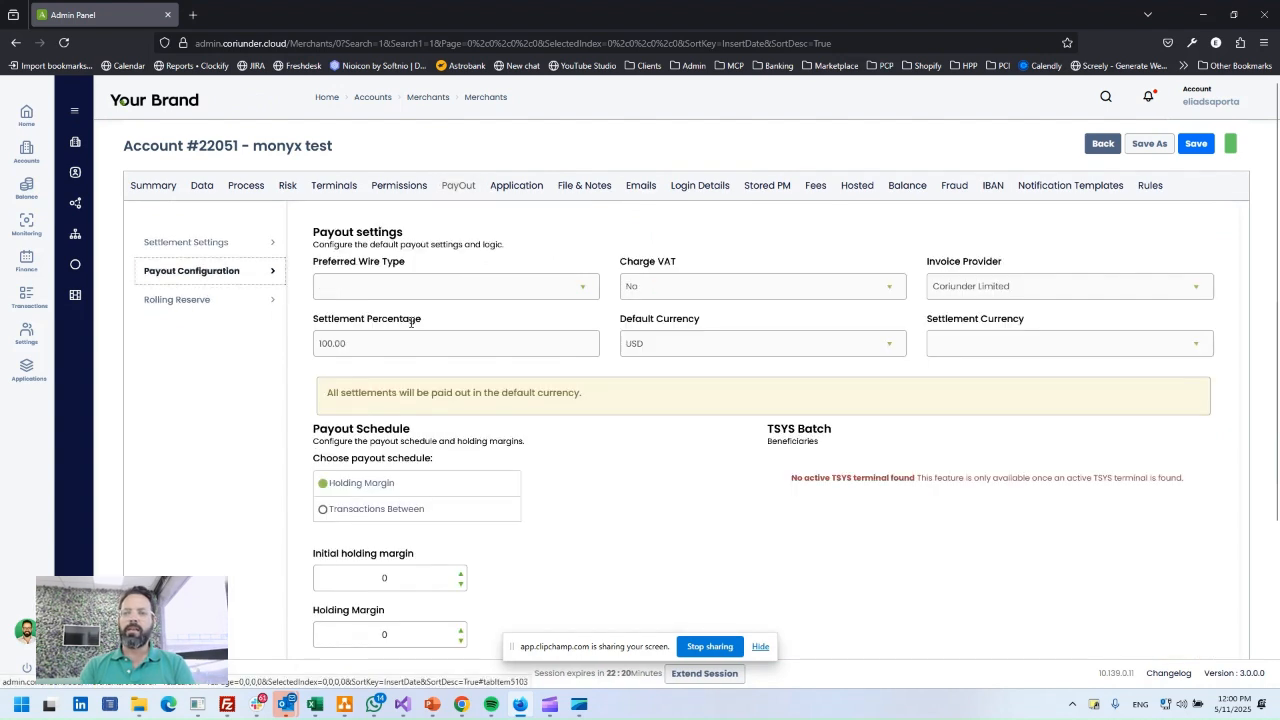
pyautogui.scroll(-2, 455, 462)
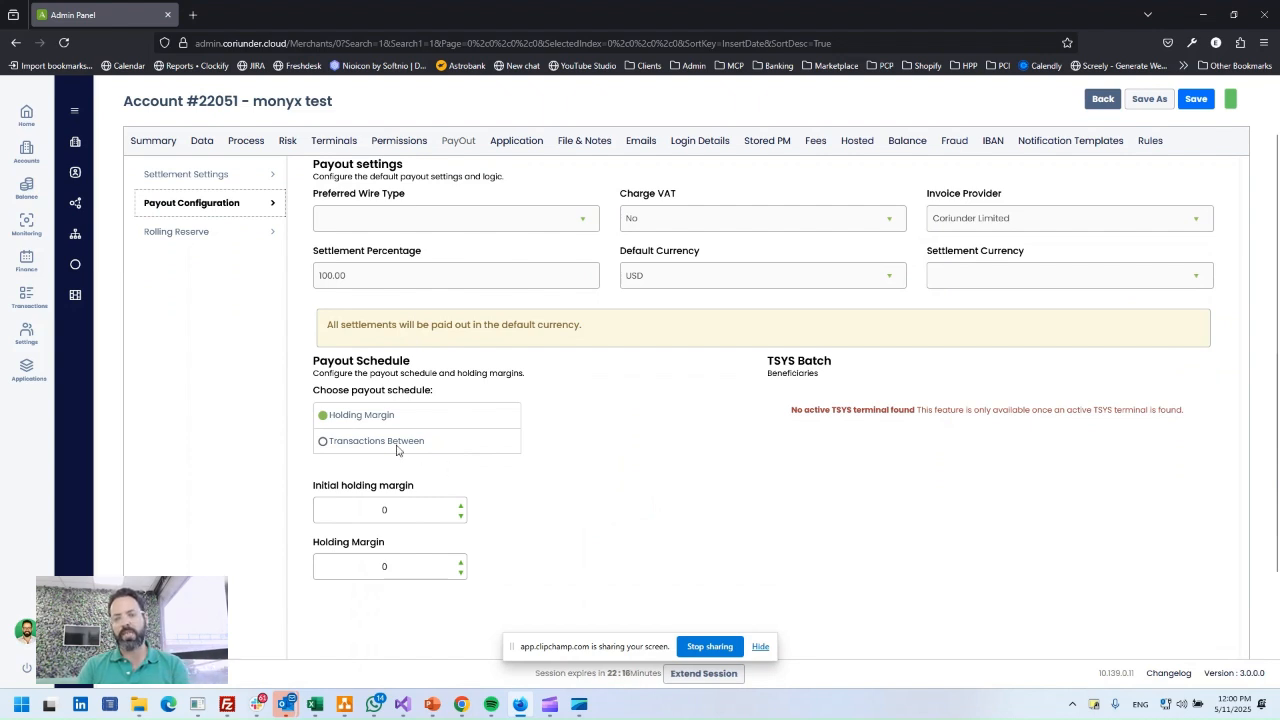
pyautogui.doubleClick(392, 566)
pyautogui.write('1')
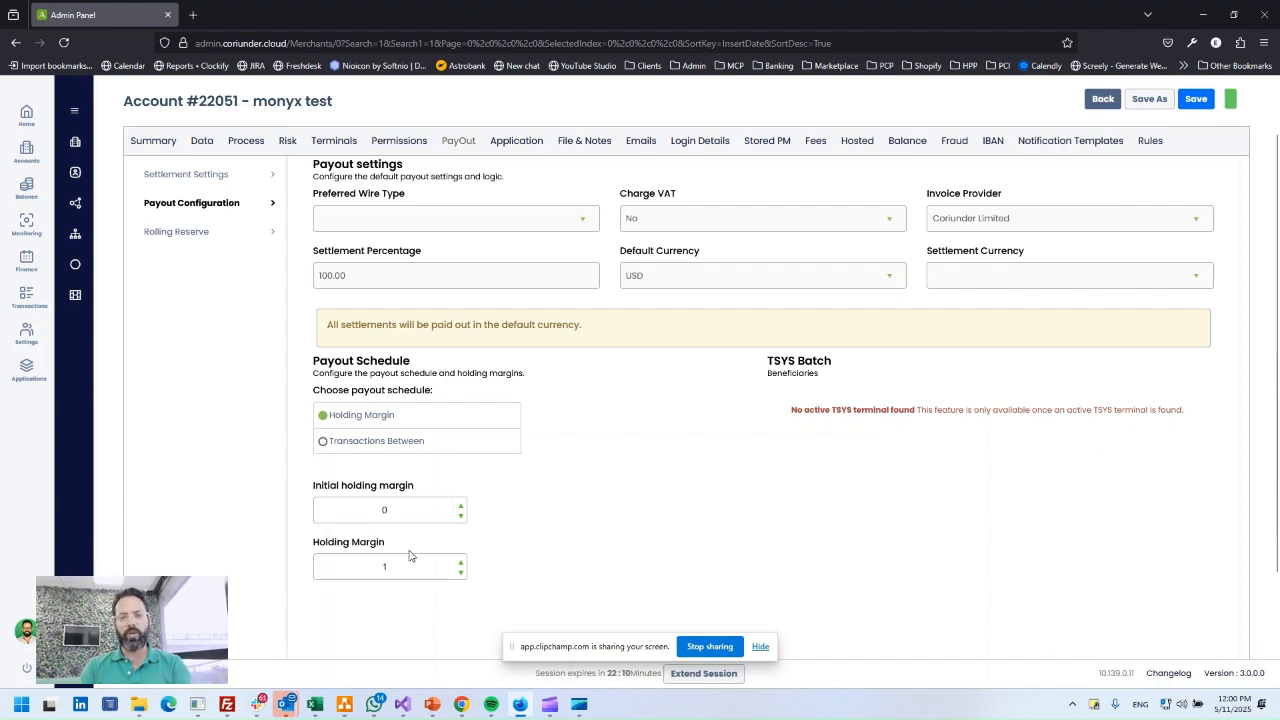
# Review the merchant's Rolling Reserve settings, including hold percentage, hold period and the action to take.
pyautogui.click(186, 236)
pyautogui.scroll(2, 529, 314)
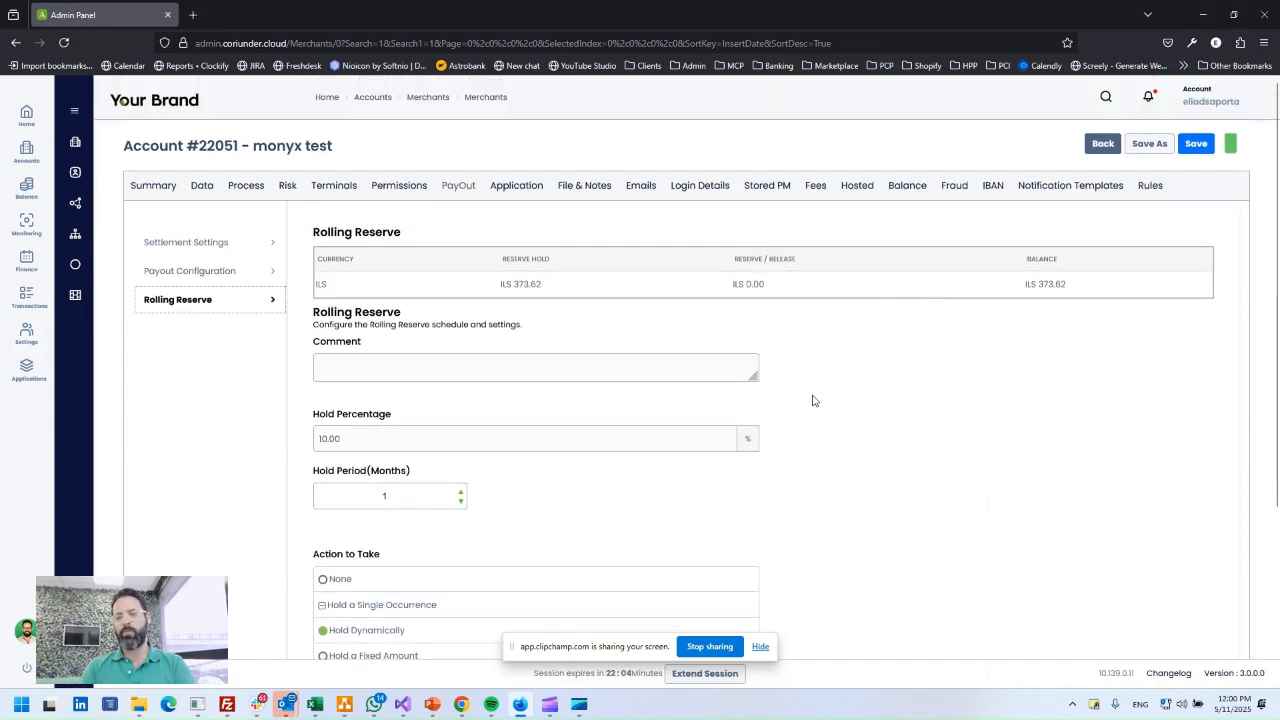
pyautogui.scroll(-2, 812, 401)
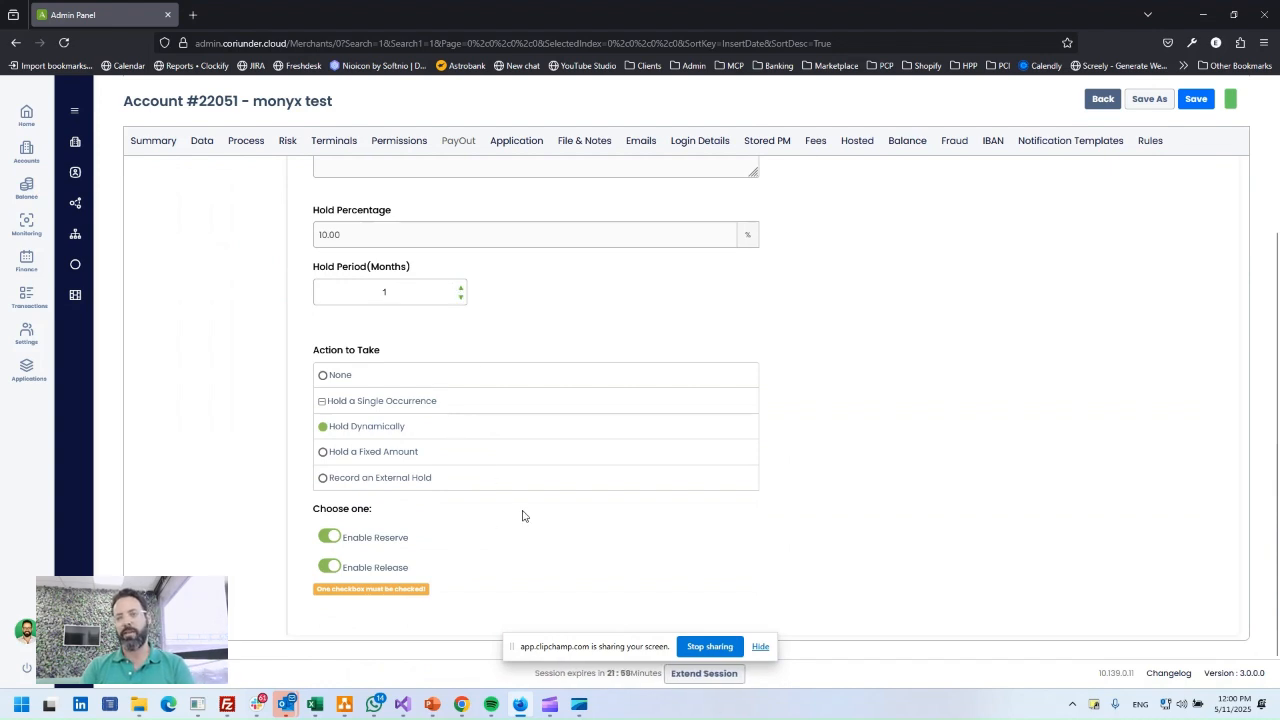
pyautogui.scroll(3, 520, 517)
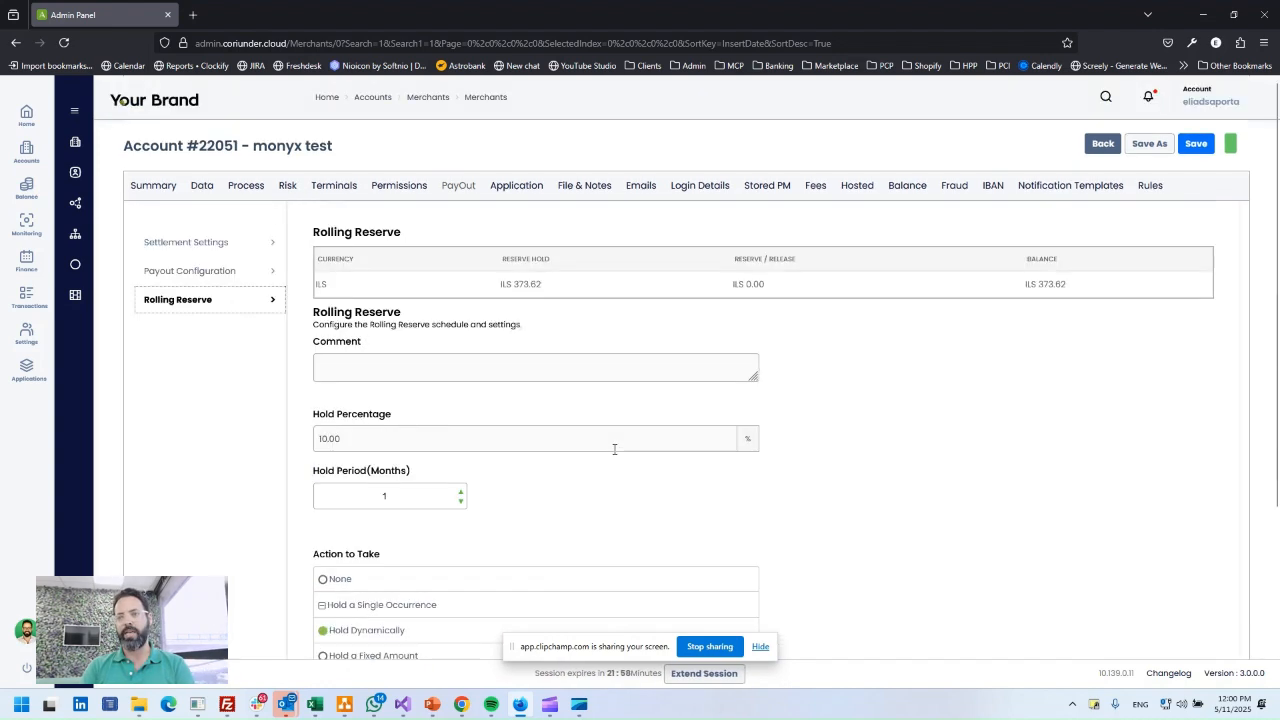
# Look through the merchant's Application, File & Notes and Emails sections.
pyautogui.click(523, 190)
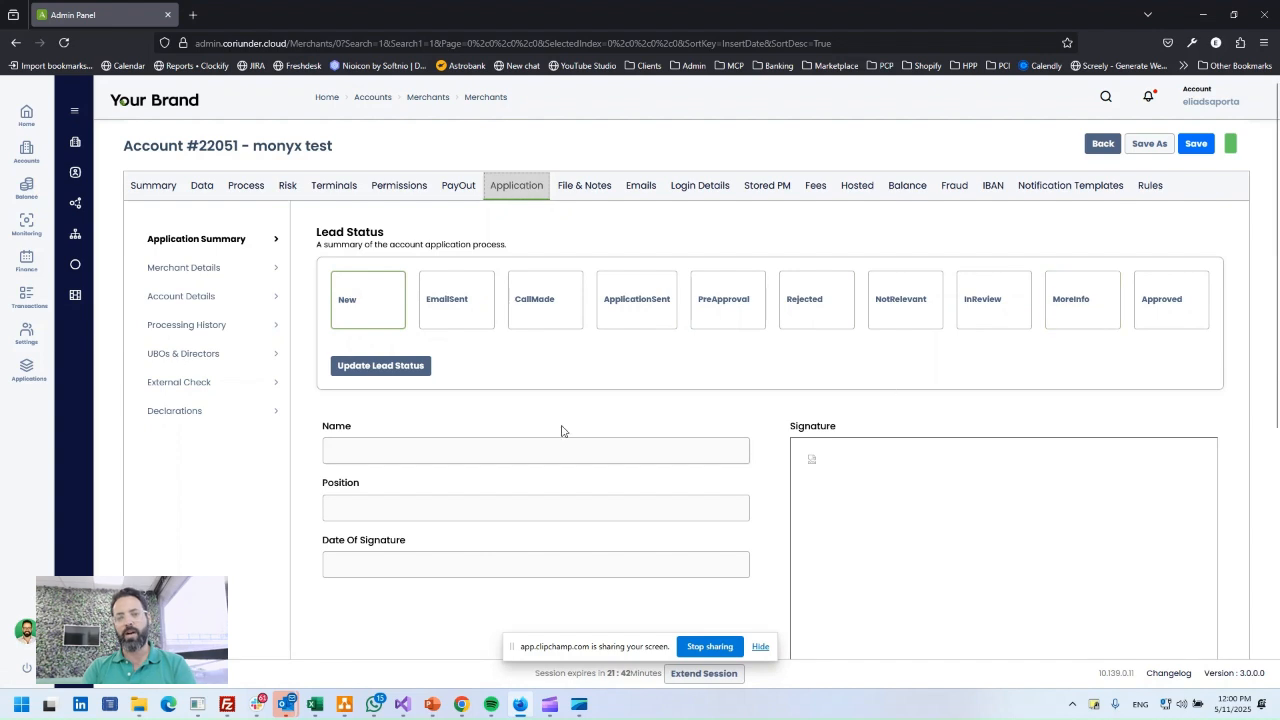
pyautogui.click(218, 297)
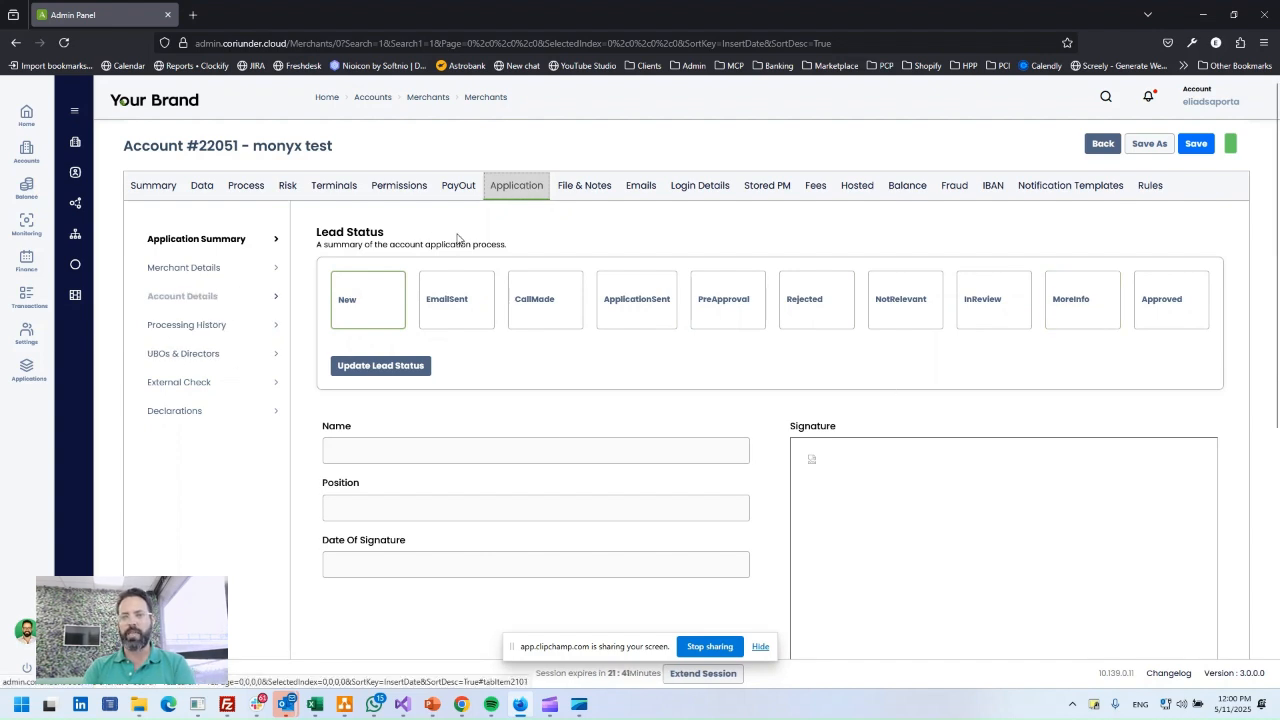
pyautogui.click(584, 193)
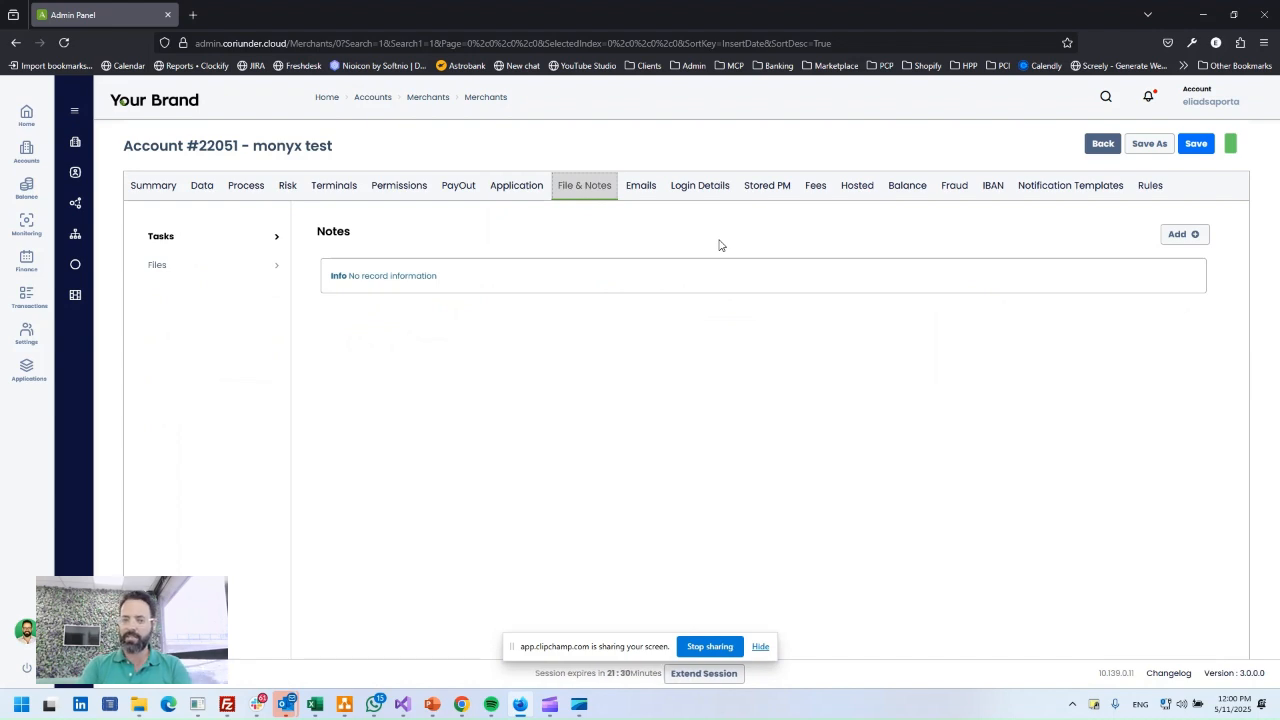
pyautogui.click(641, 193)
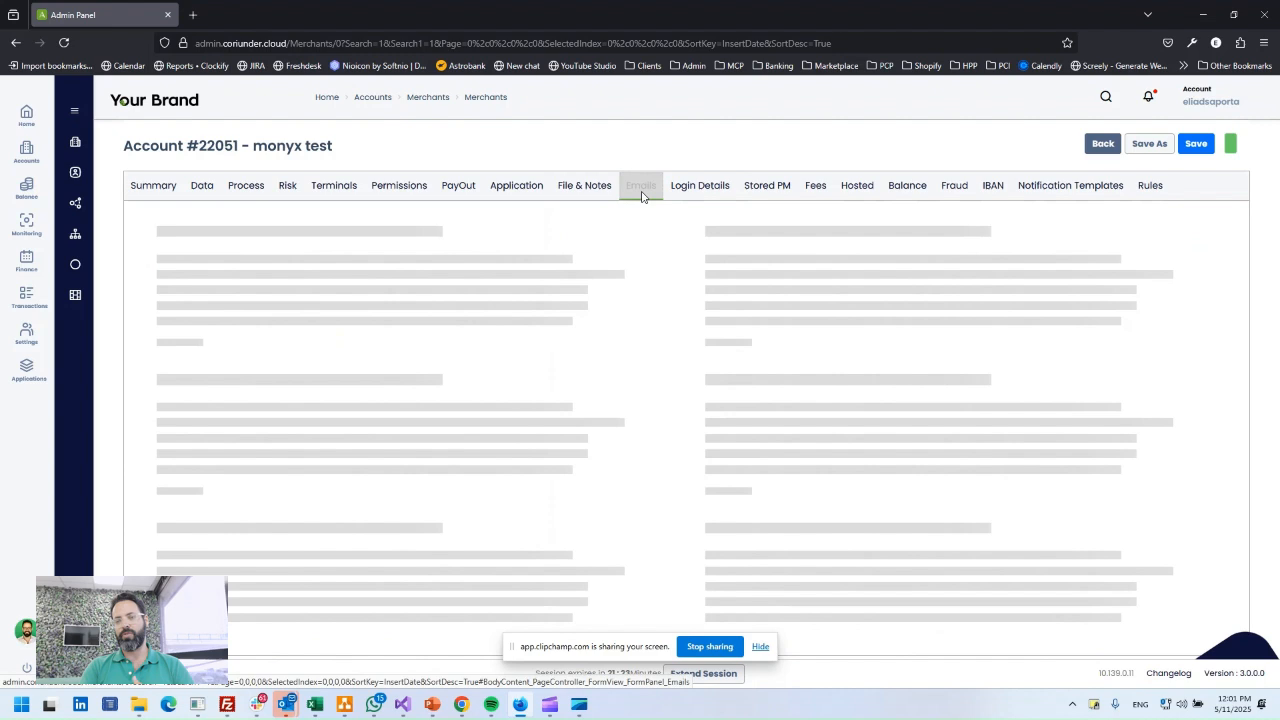
# Add a limited login for the merchant with a contact e-mail, the username demolimited and the account password entered twice.
pyautogui.click(697, 192)
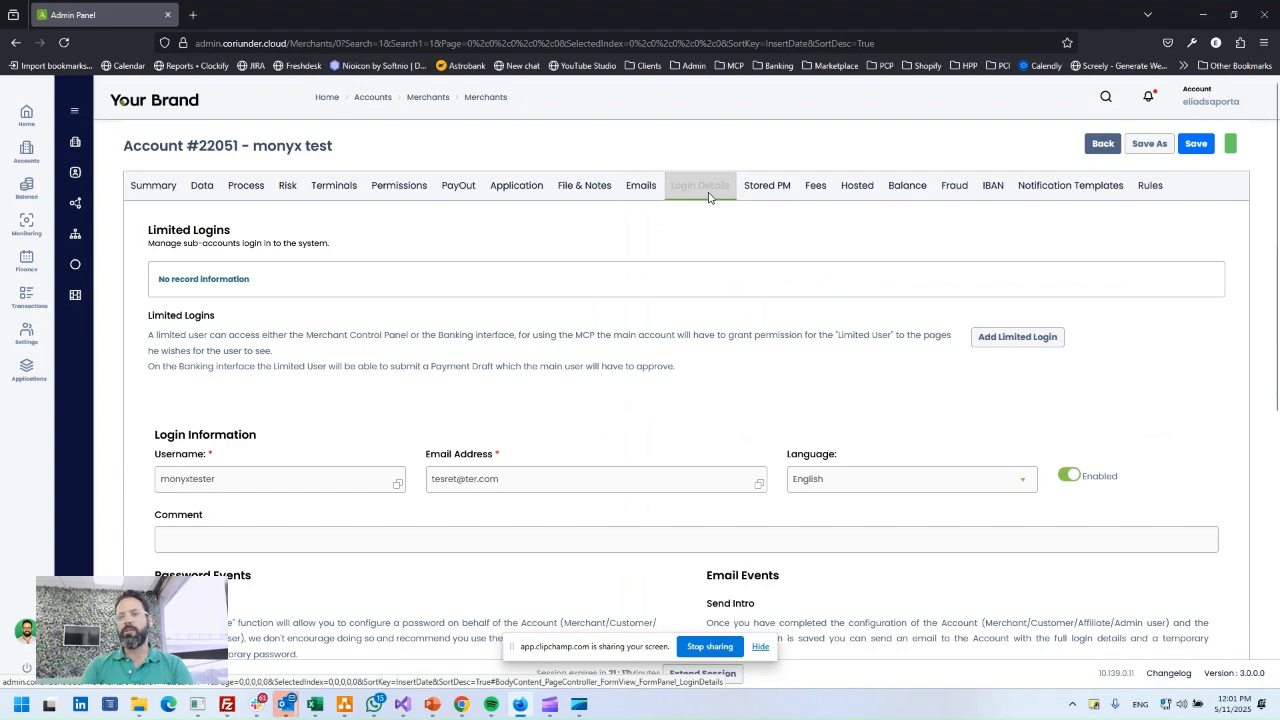
pyautogui.click(1008, 339)
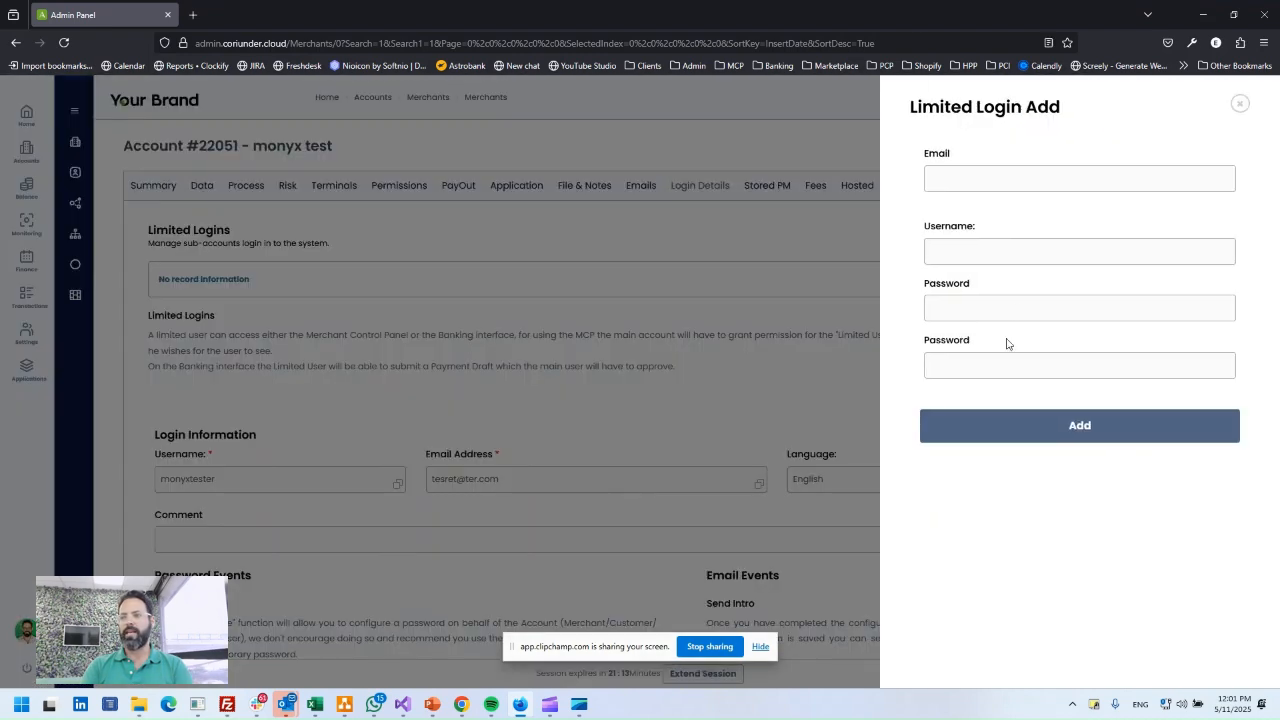
pyautogui.click(943, 188)
pyautogui.write('limited@demo.com')
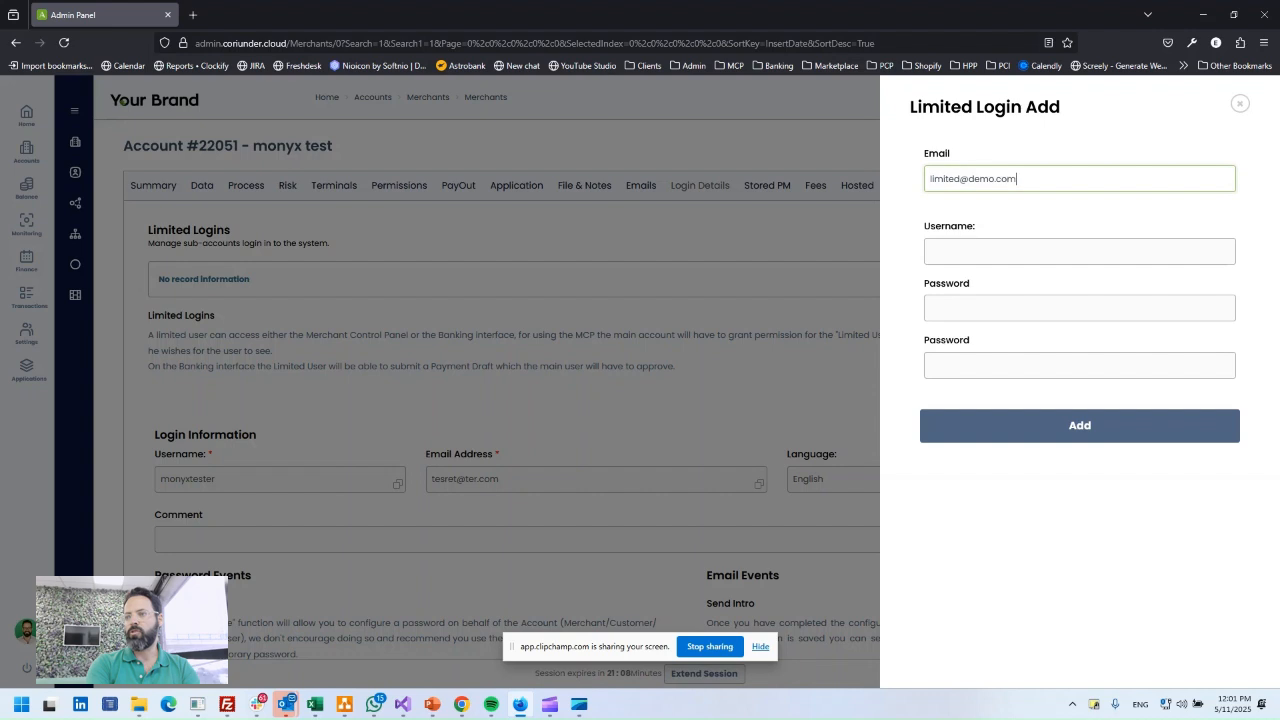
pyautogui.press('Tab')
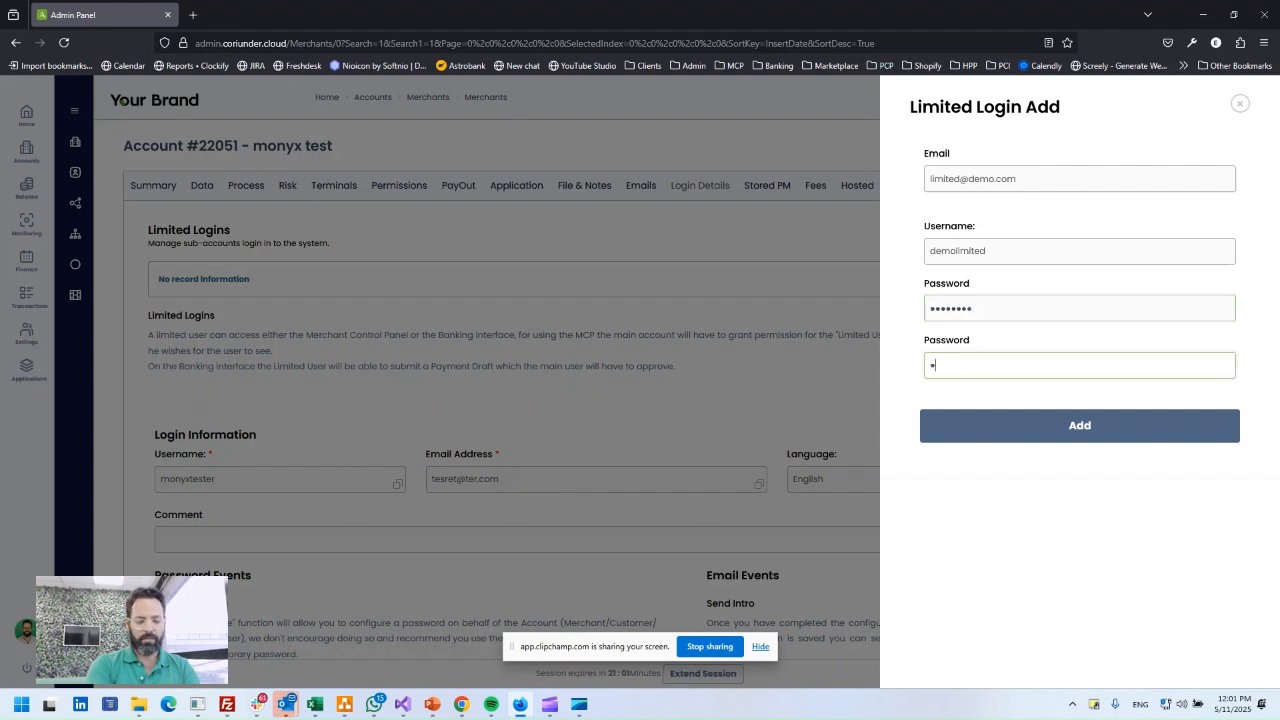
pyautogui.write('***')
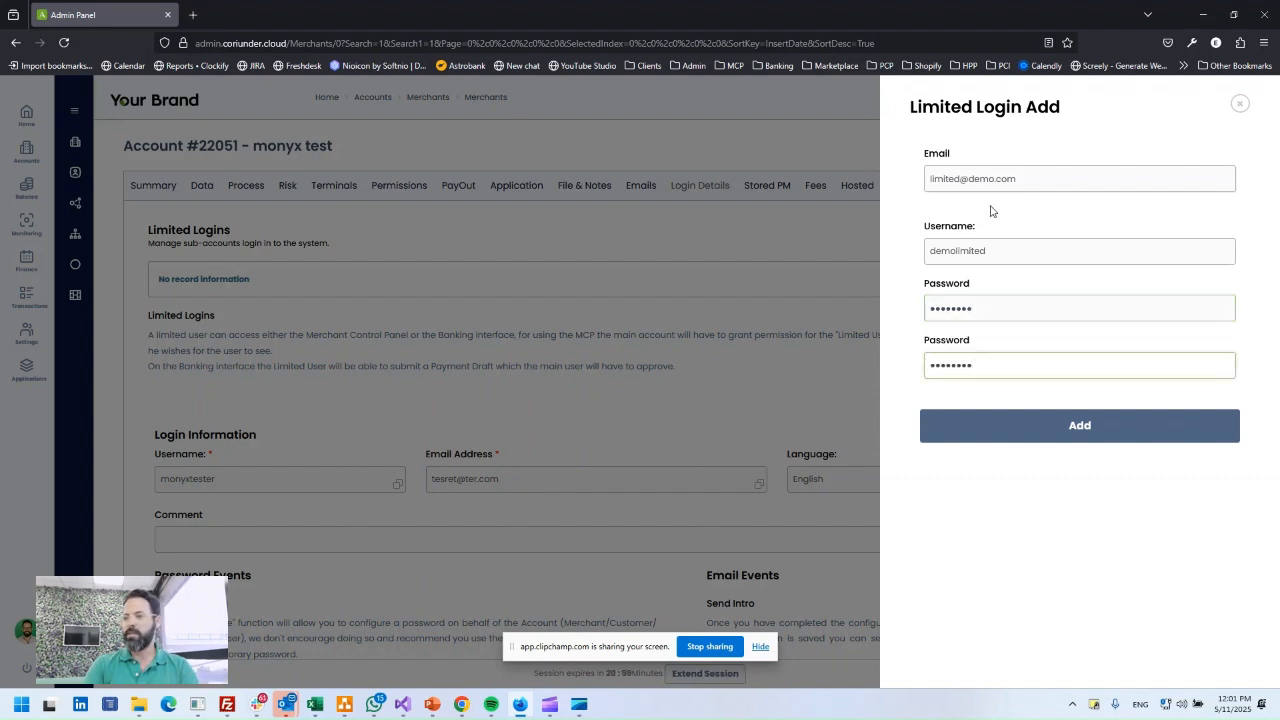
pyautogui.click(1067, 424)
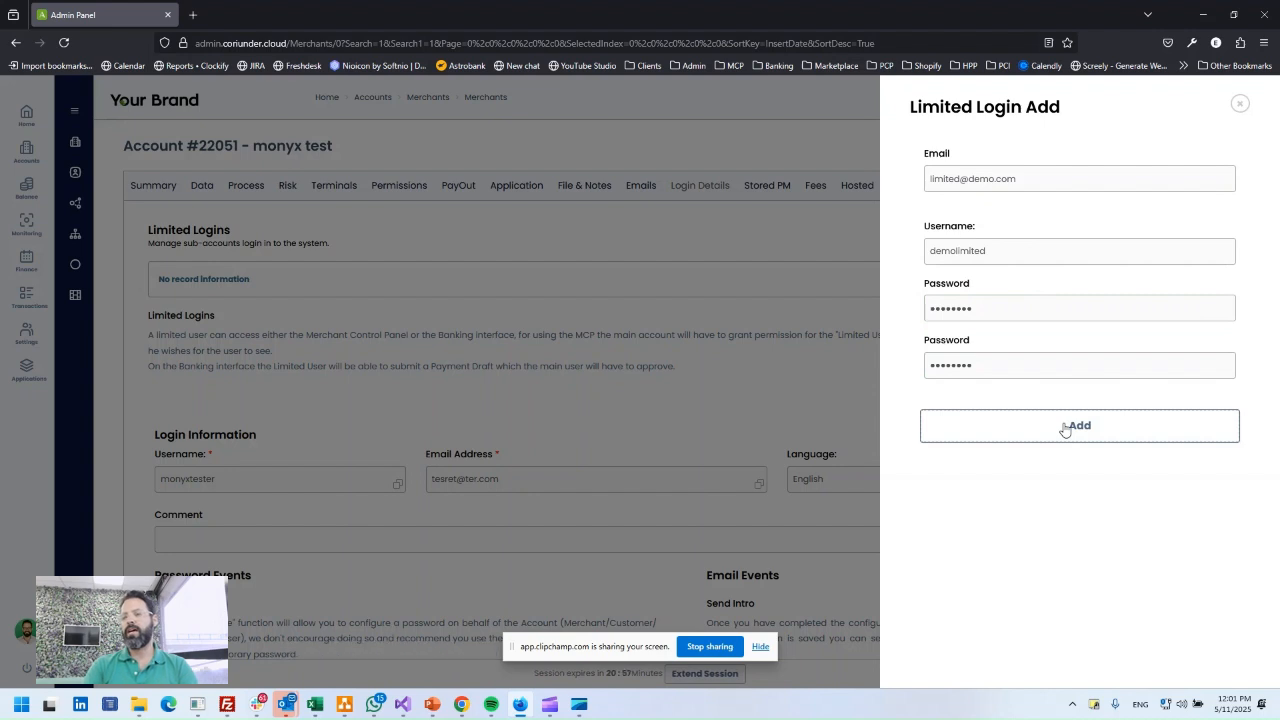
pyautogui.click(1238, 107)
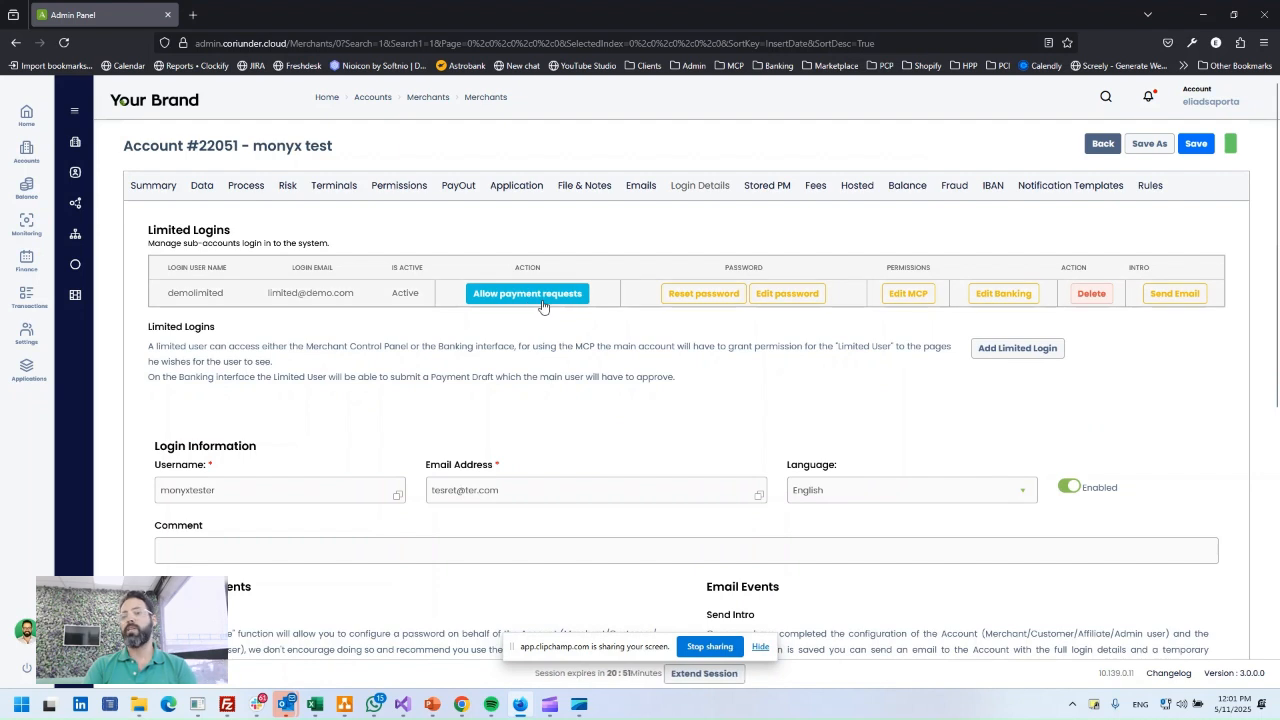
# Examine the Banking permission pages available for the demolimited limited login.
pyautogui.click(998, 296)
pyautogui.scroll(-4, 958, 337)
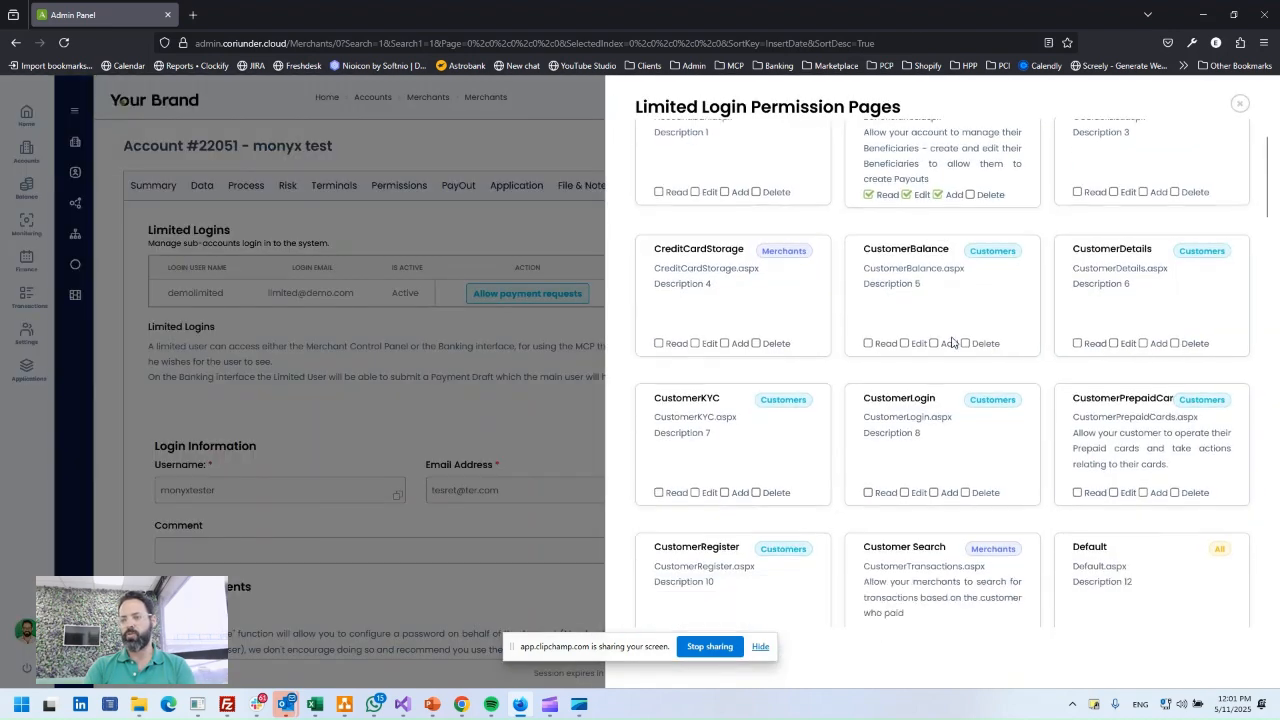
pyautogui.scroll(4, 958, 337)
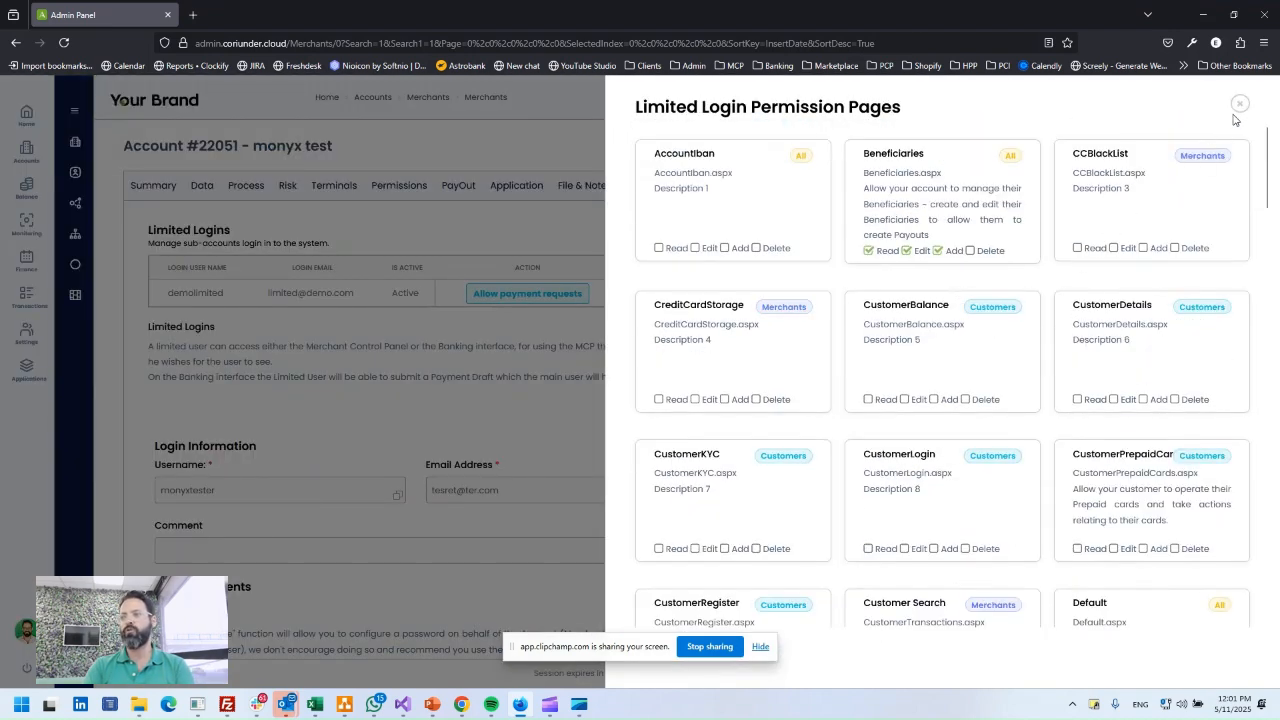
# Close the limited login's permission pages and review the merchant's login information, password events and email events.
pyautogui.click(1239, 104)
pyautogui.scroll(-2, 580, 430)
pyautogui.scroll(-2, 580, 430)
pyautogui.scroll(1, 600, 391)
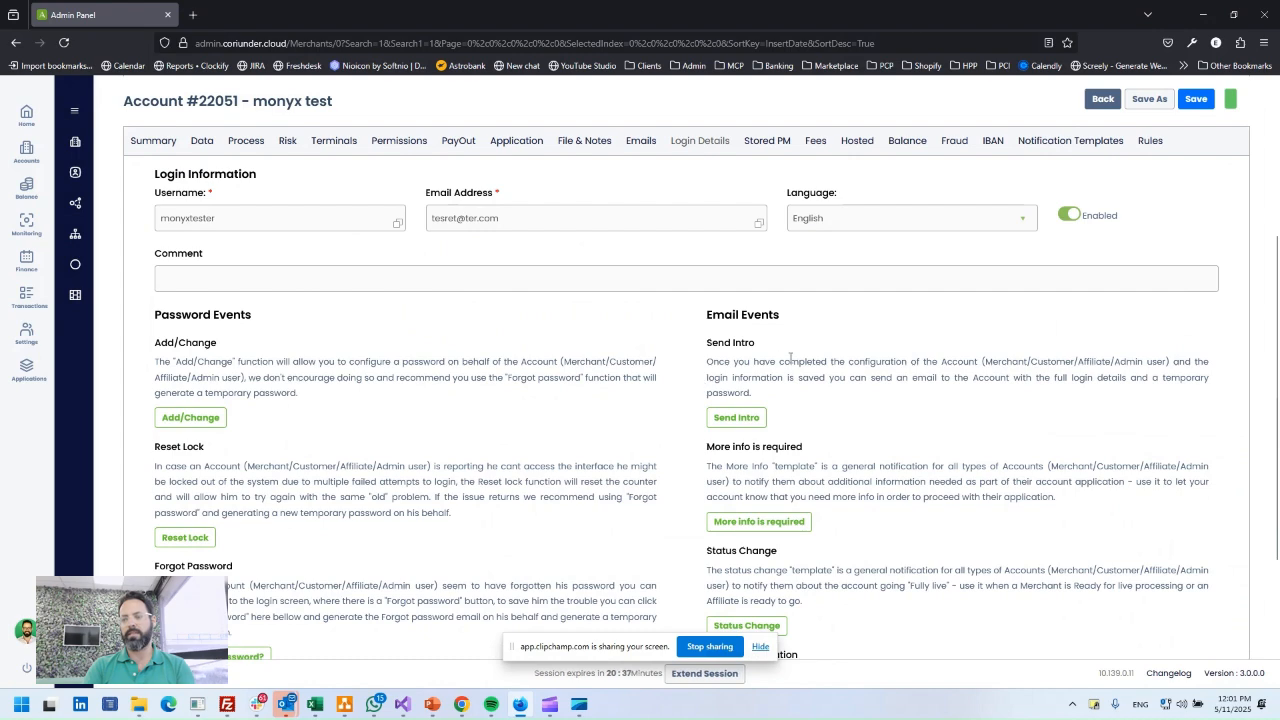
pyautogui.scroll(4, 811, 367)
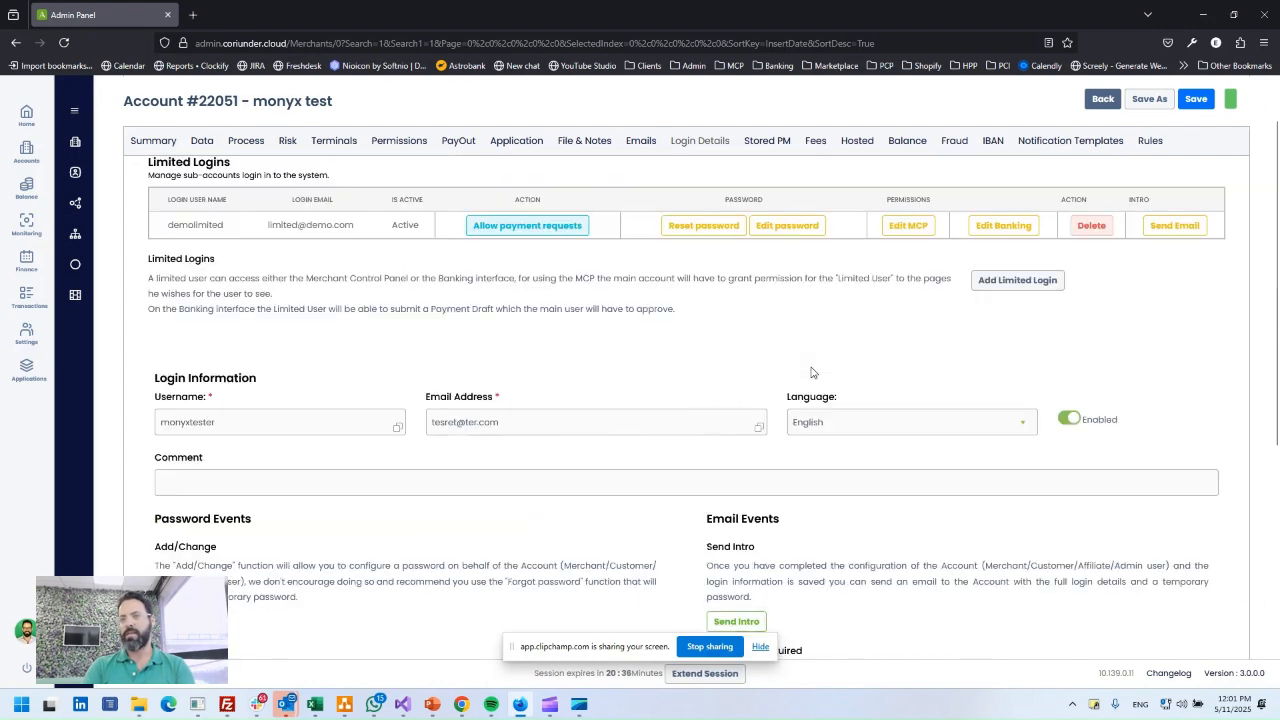
# Look through the merchant's stored payment methods: cards, beneficiaries, settlement bank accounts and IBANs.
pyautogui.click(770, 186)
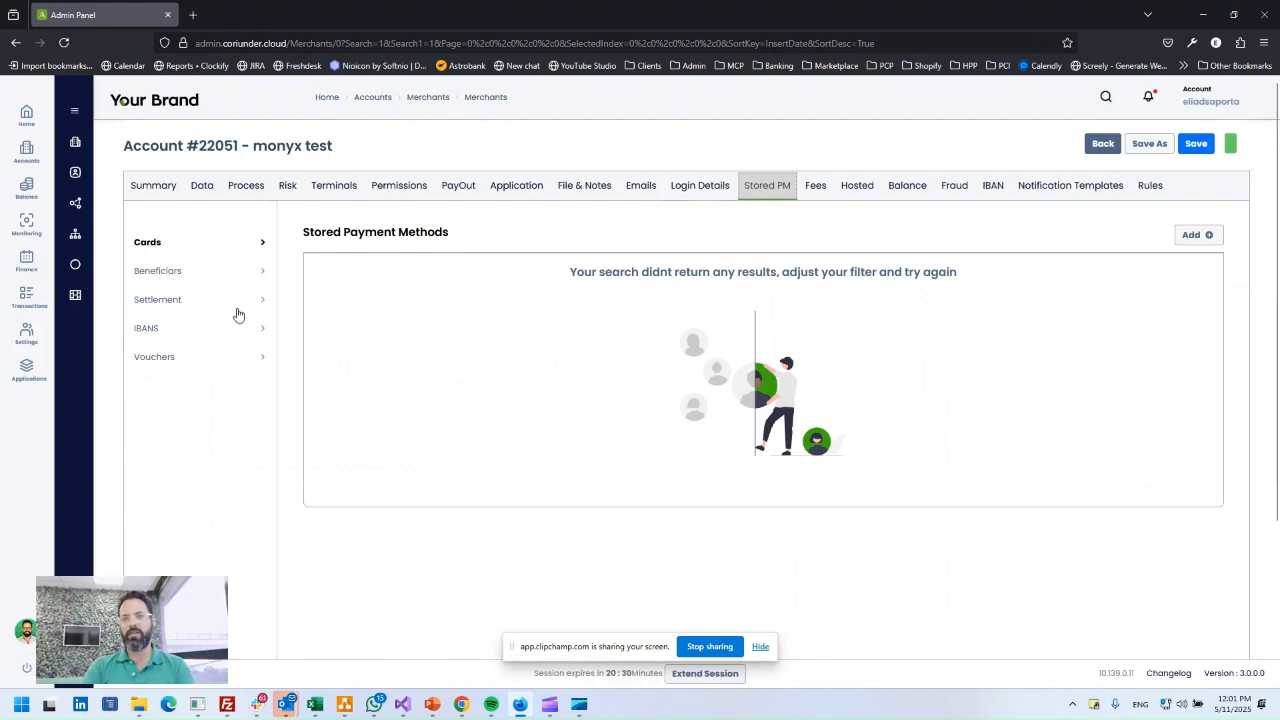
pyautogui.click(194, 274)
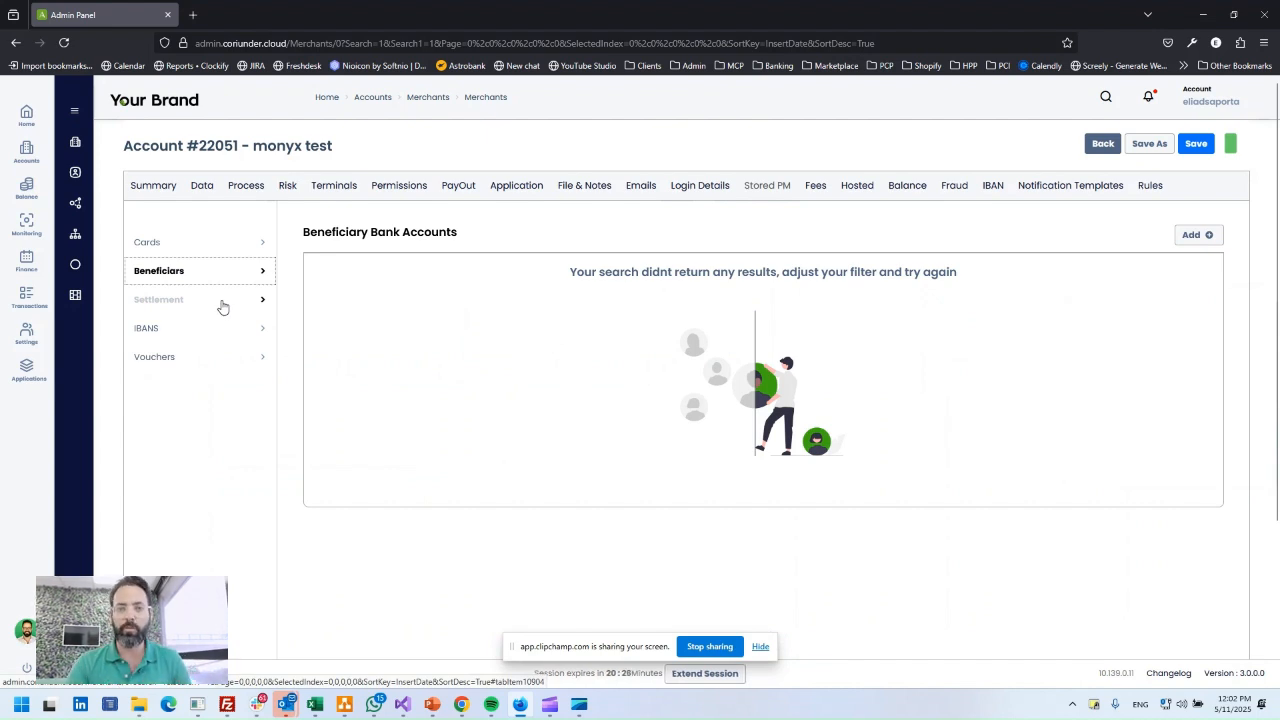
pyautogui.click(222, 307)
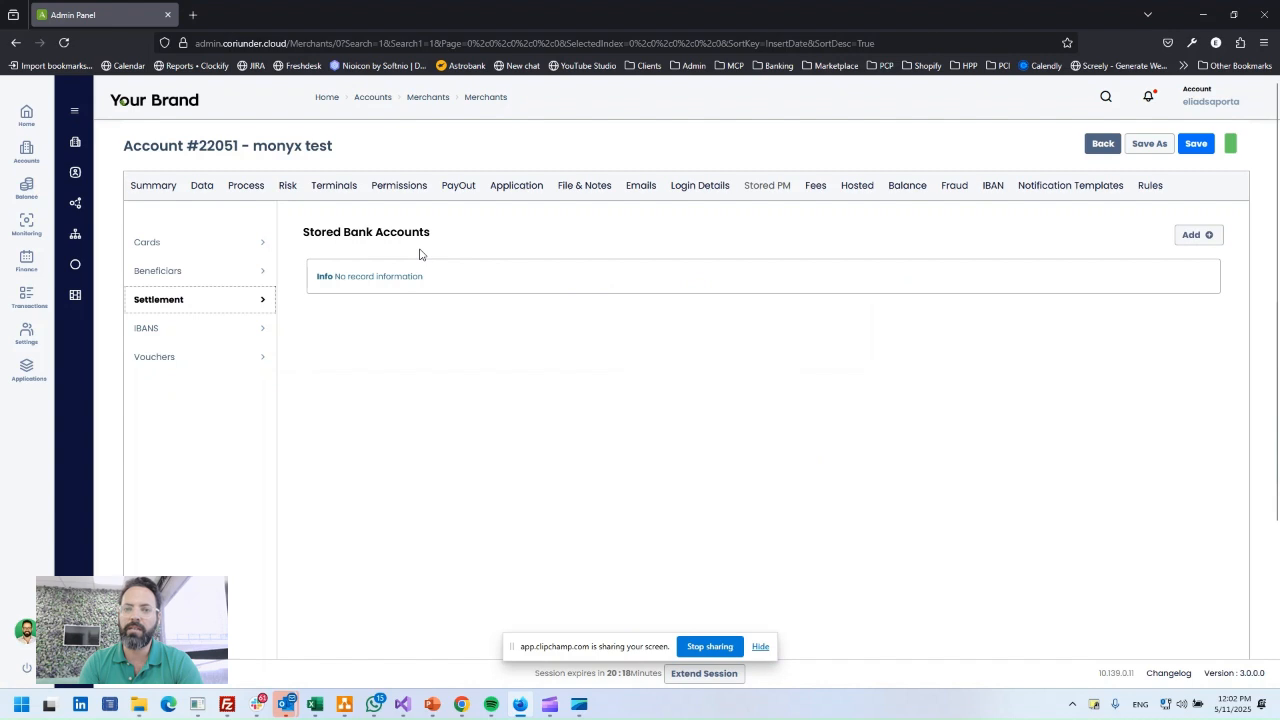
pyautogui.click(221, 343)
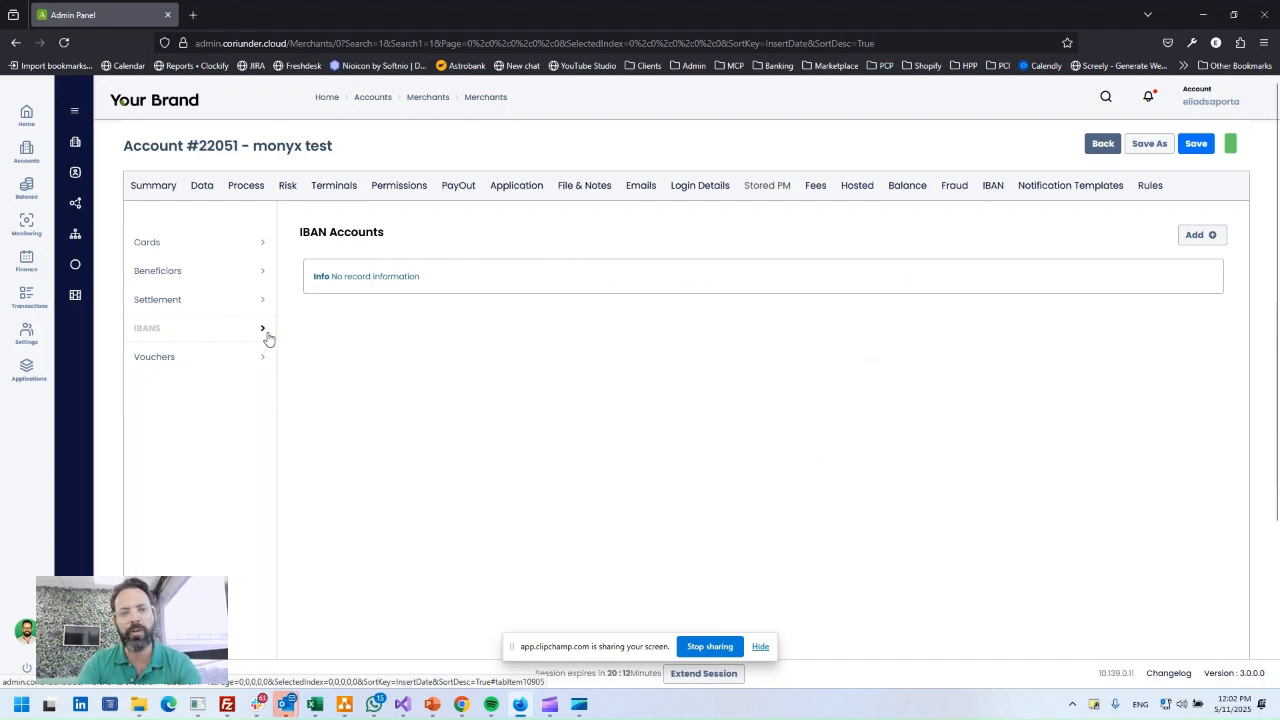
# Add an active PCI fee to the merchant's periodic fees with the charge type Processing, and save it.
pyautogui.click(815, 193)
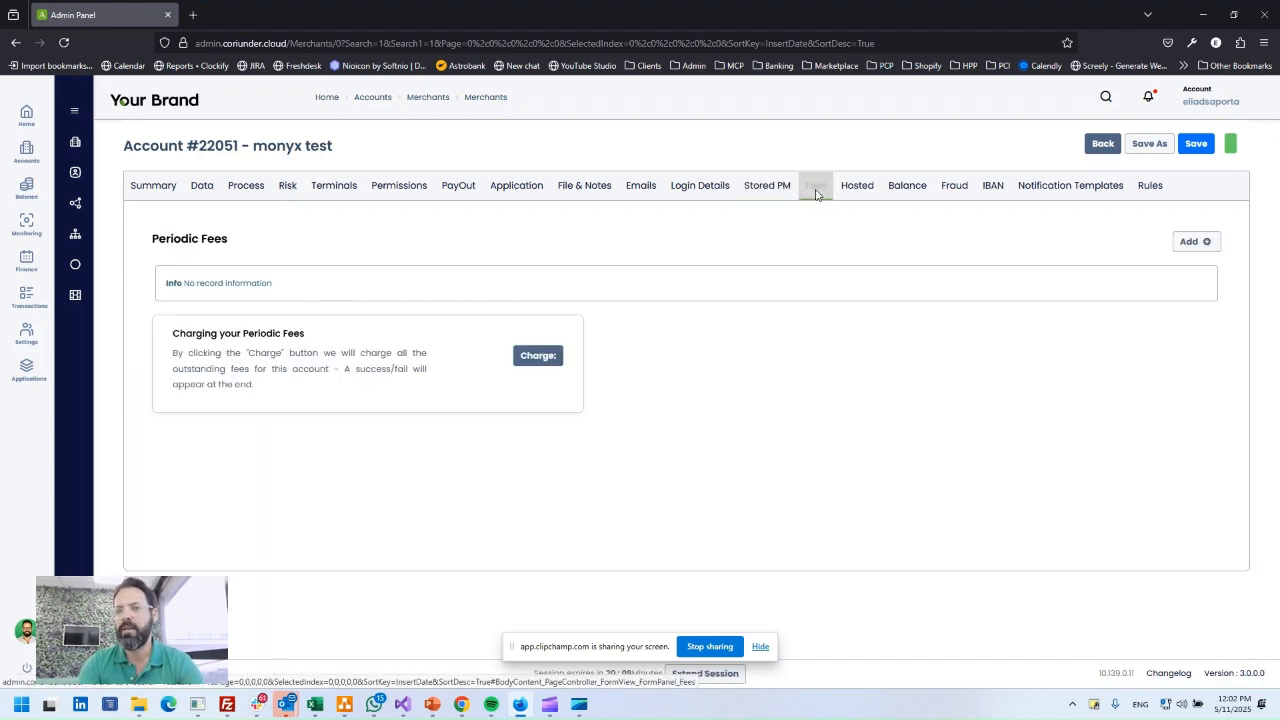
pyautogui.click(1196, 243)
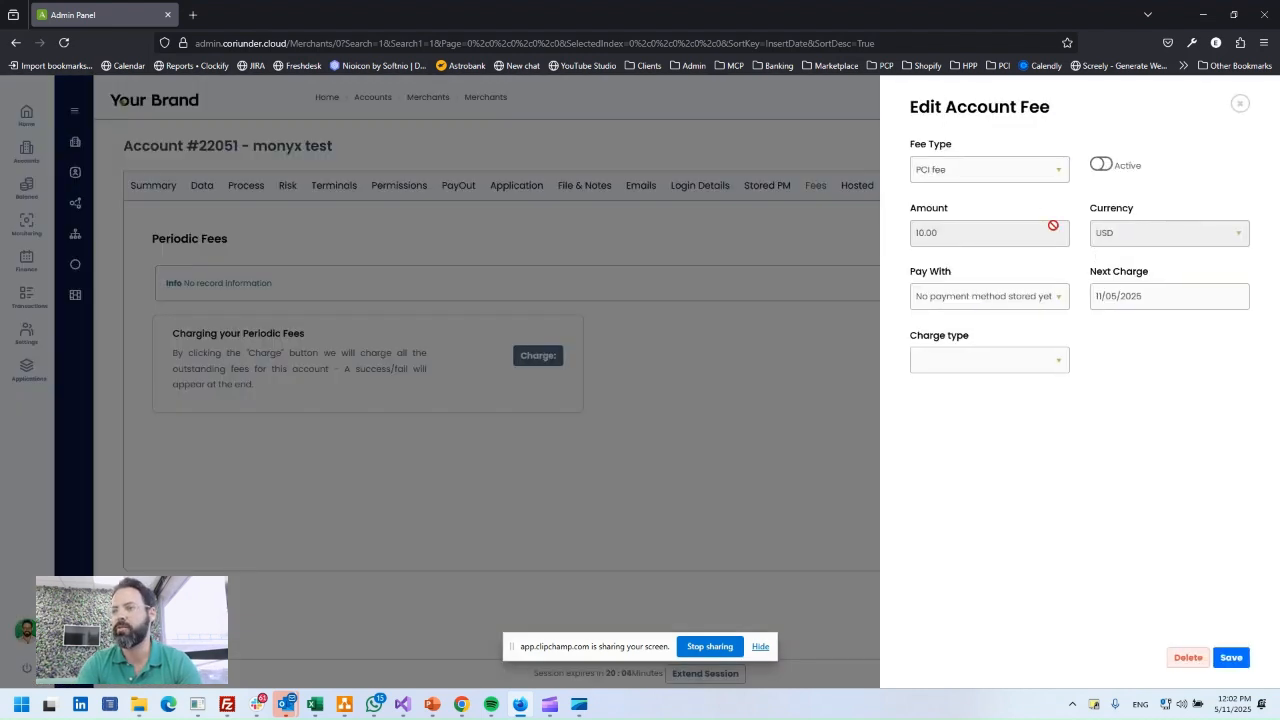
pyautogui.click(1035, 178)
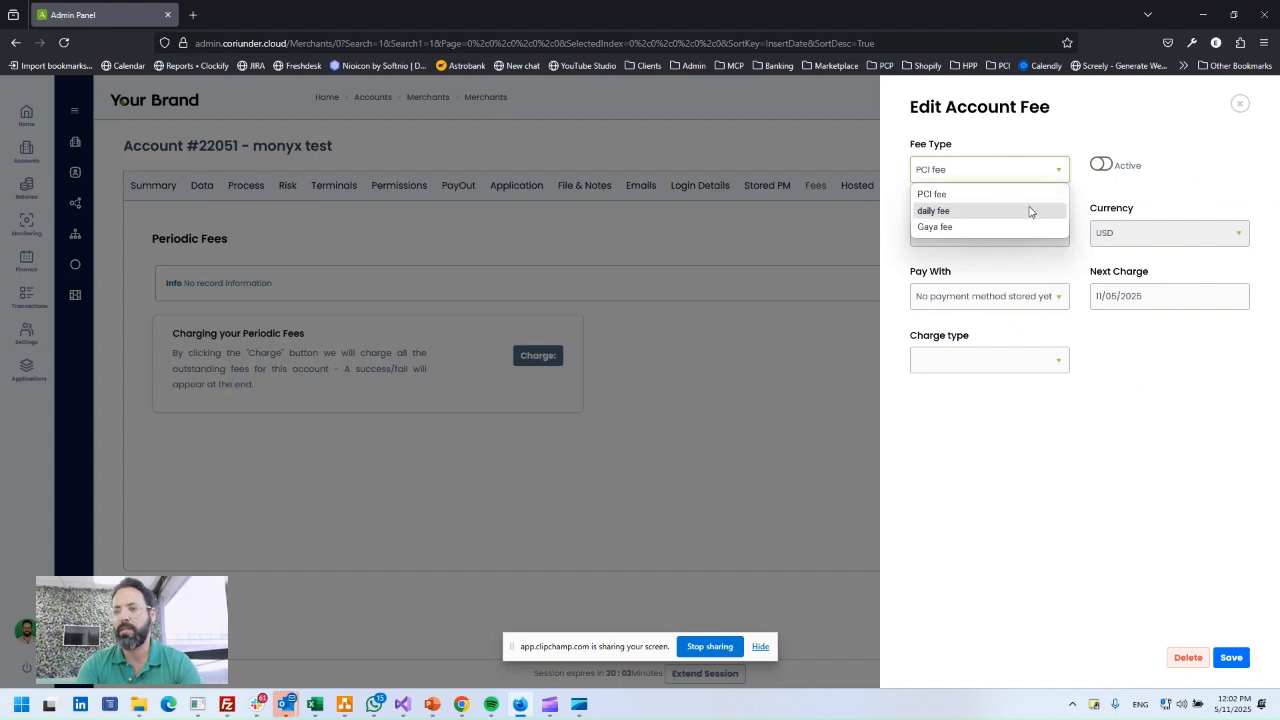
pyautogui.click(1020, 195)
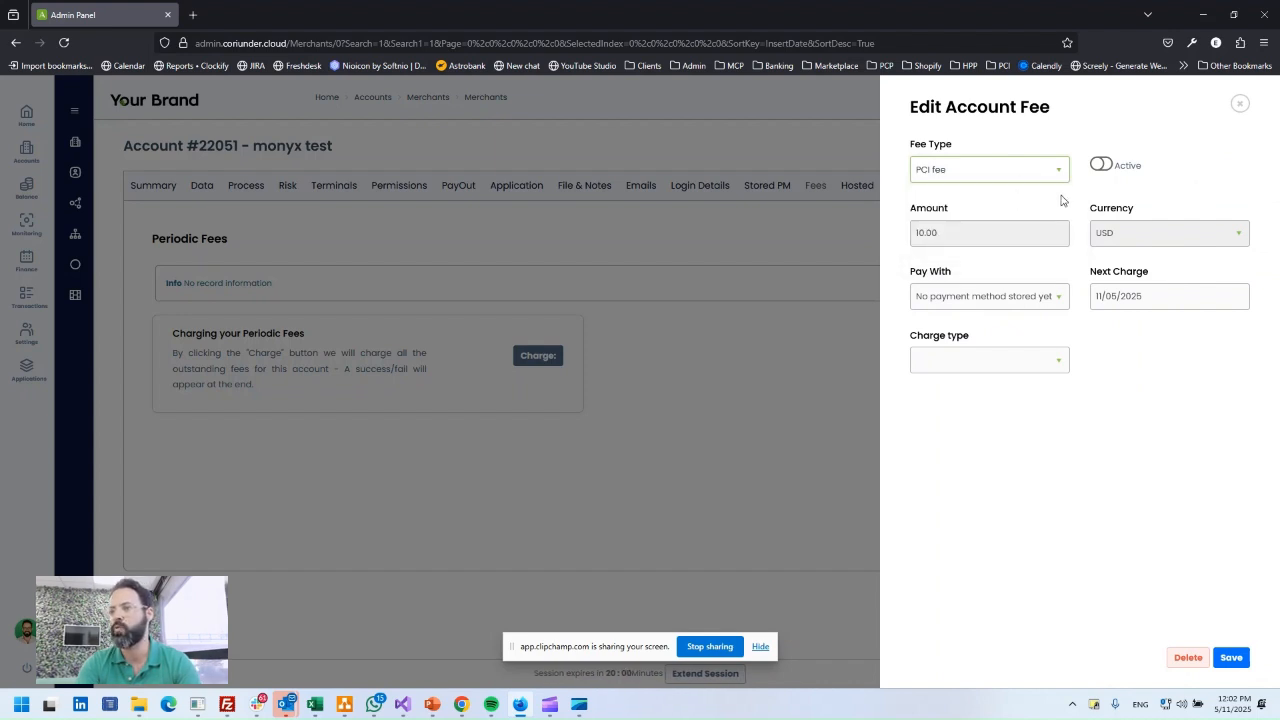
pyautogui.click(1101, 170)
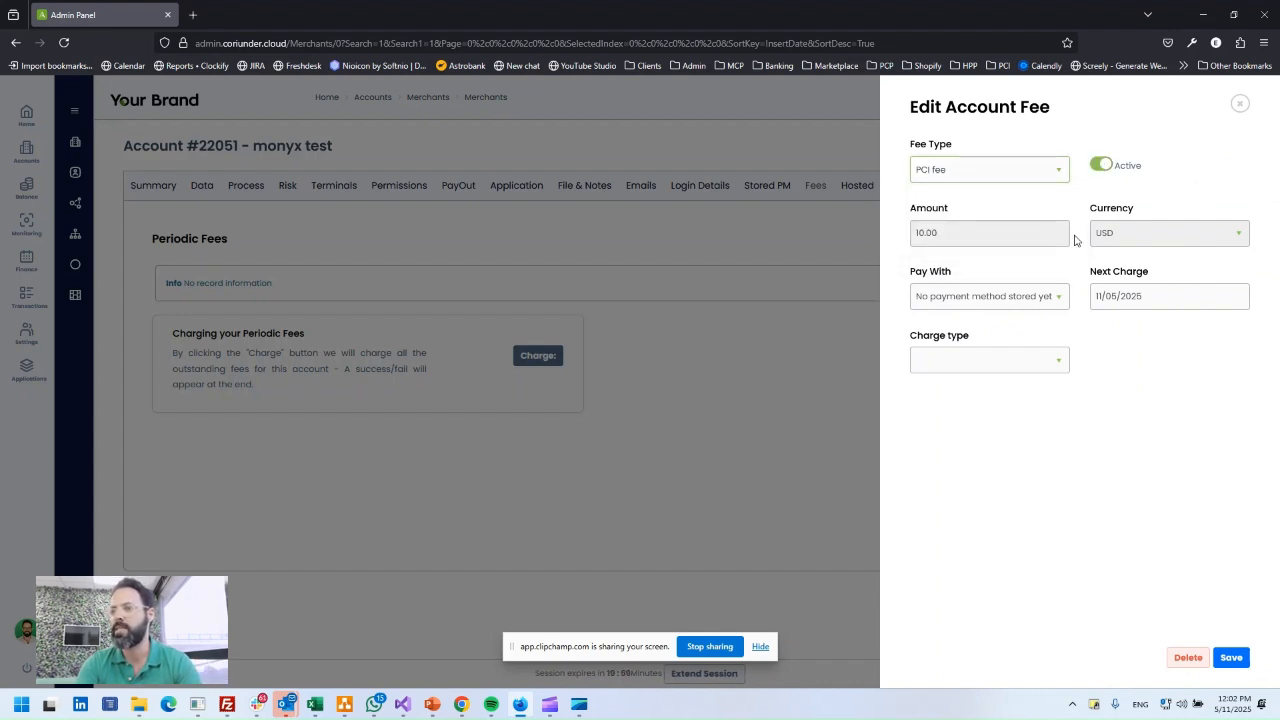
pyautogui.click(1008, 298)
pyautogui.click(1063, 288)
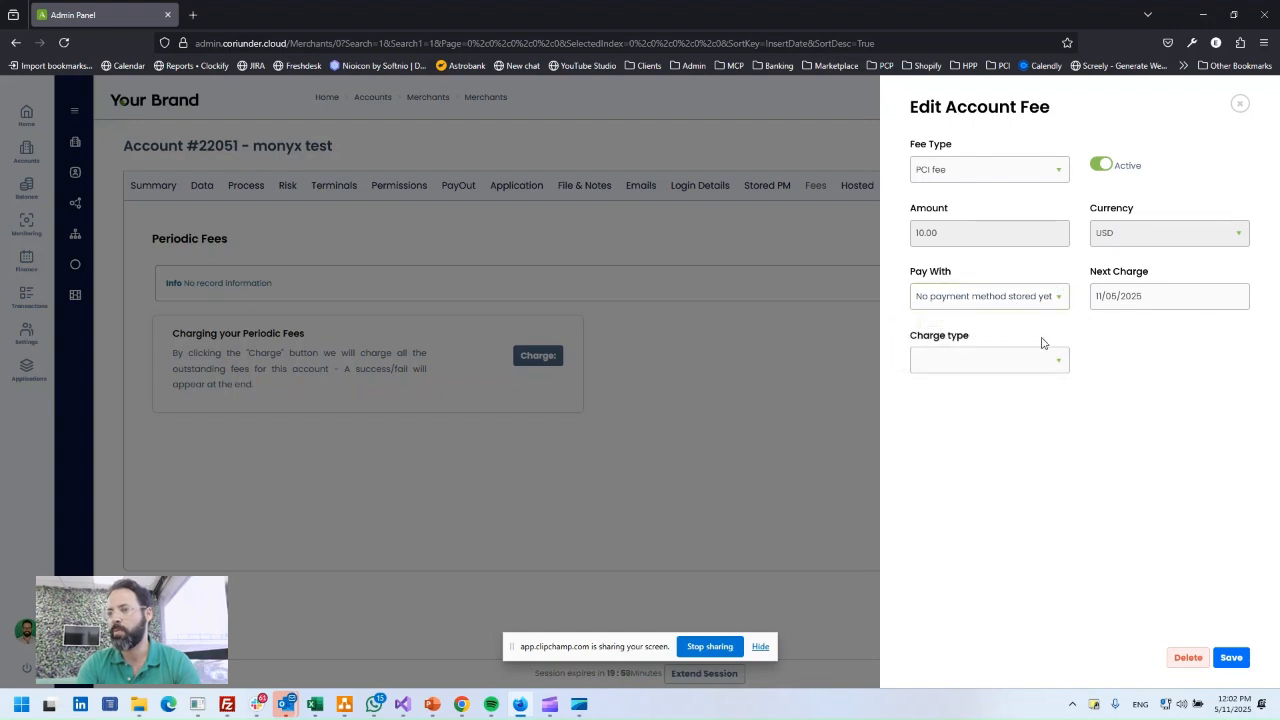
pyautogui.click(1025, 362)
pyautogui.click(960, 402)
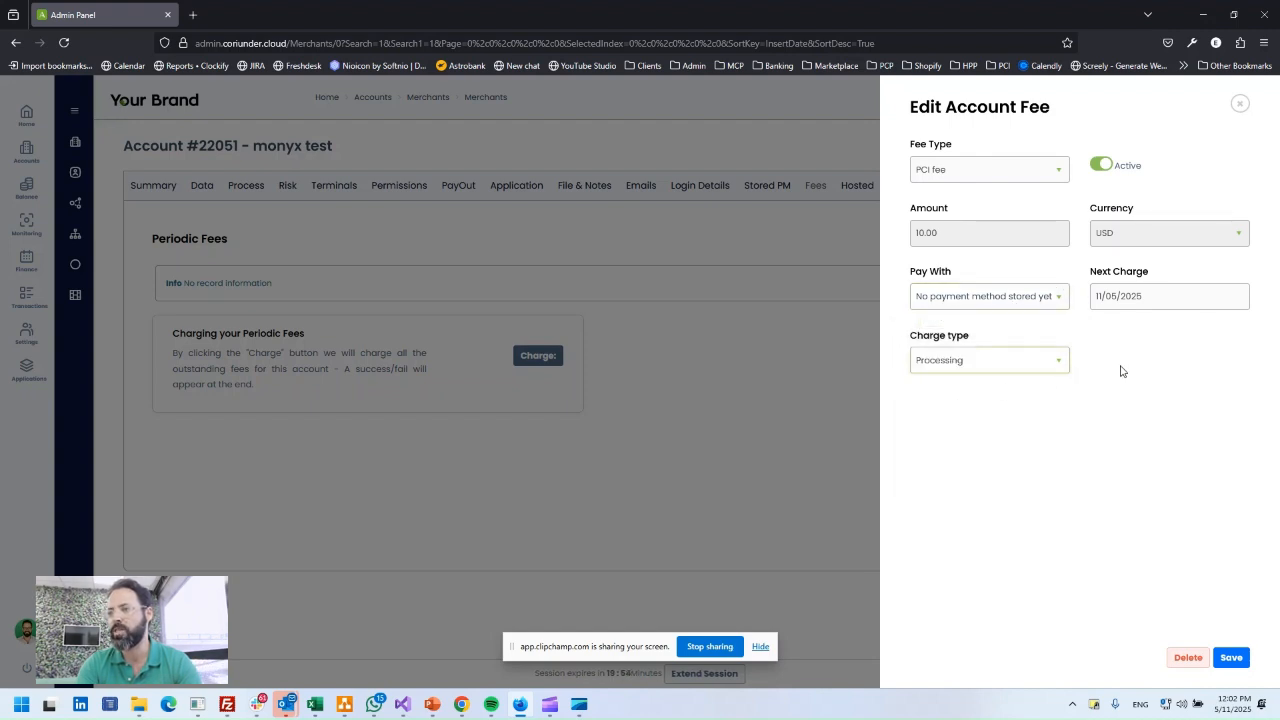
pyautogui.click(1230, 658)
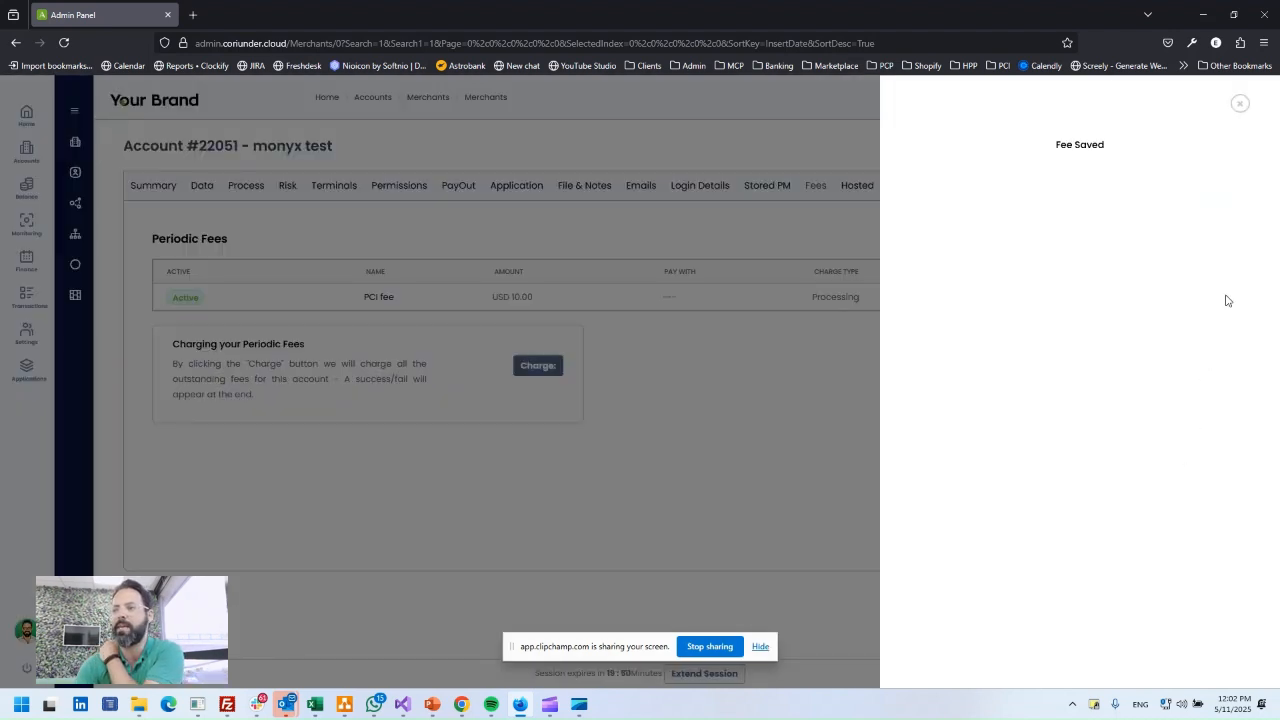
pyautogui.click(1240, 104)
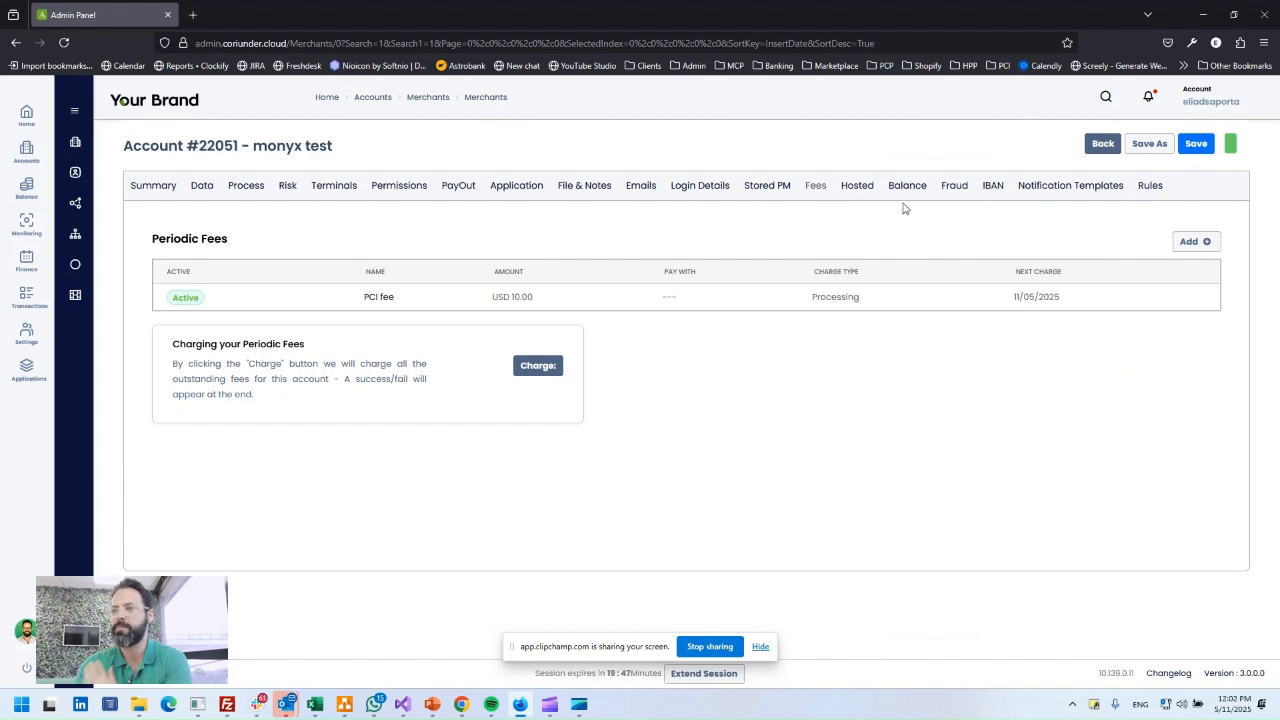
# Review the hosted page settings, including template types, billing address fields, payment methods and terms and conditions.
pyautogui.click(867, 196)
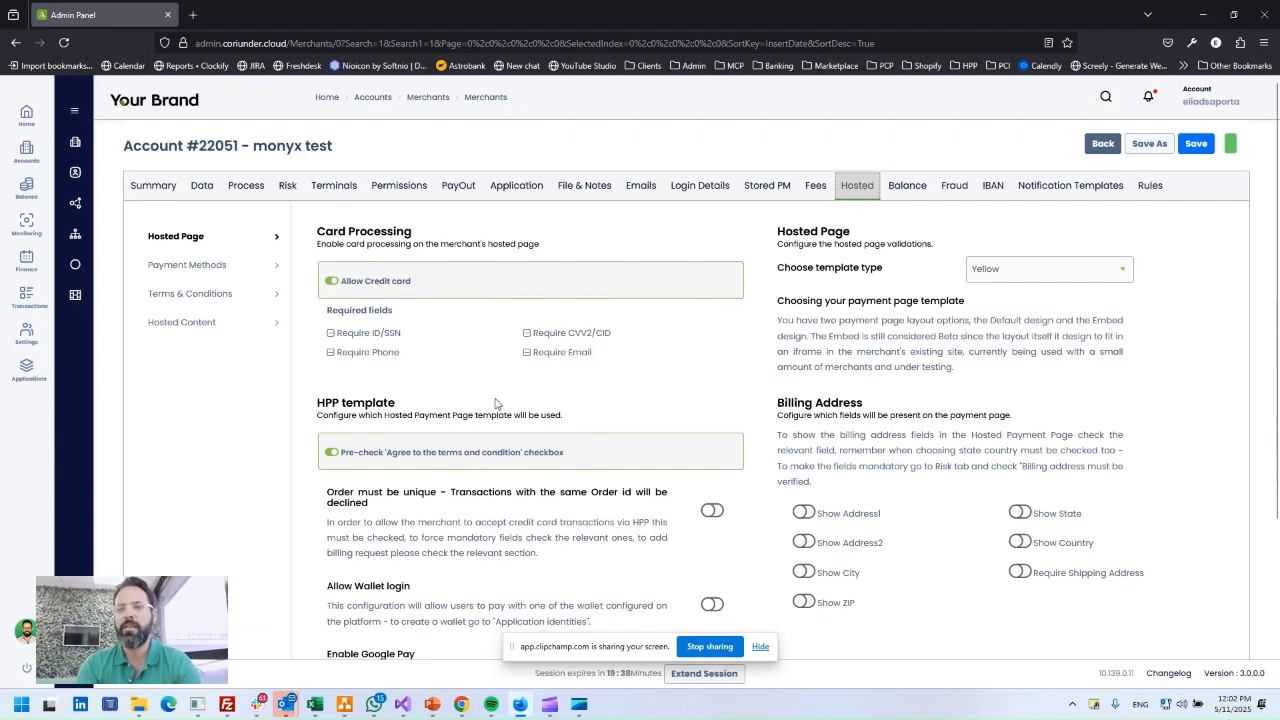
pyautogui.scroll(-2, 519, 413)
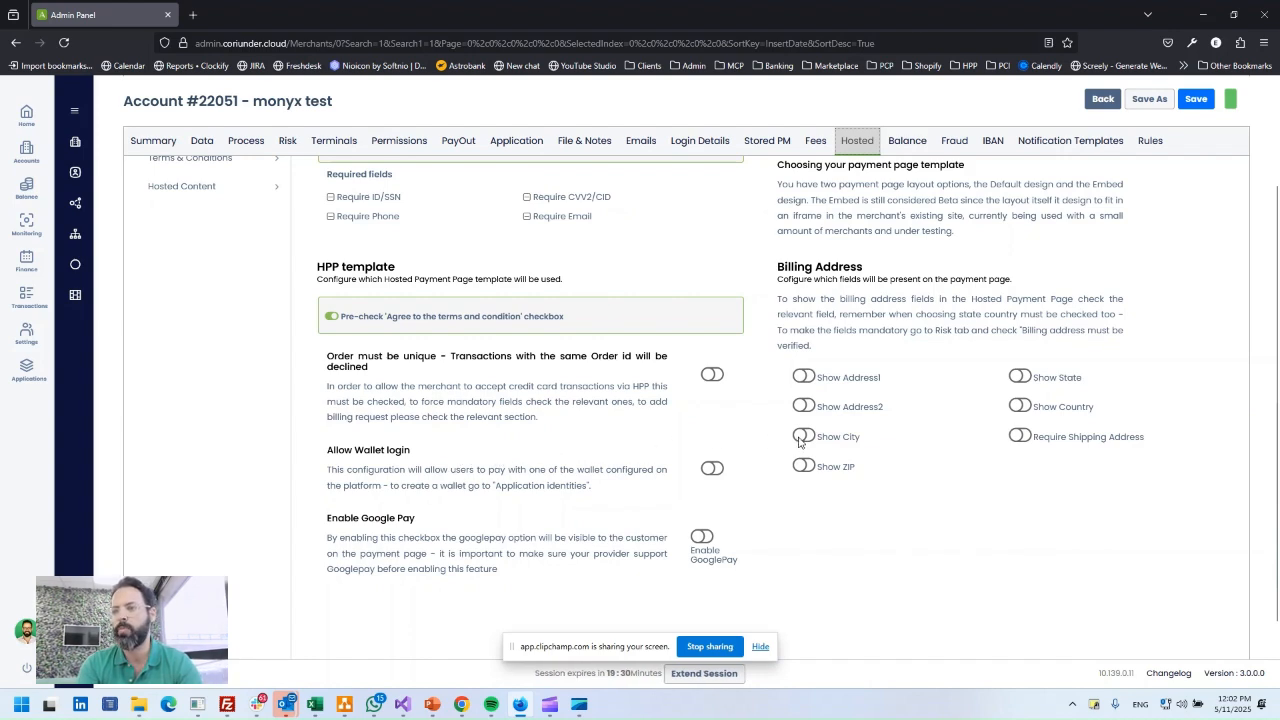
pyautogui.scroll(3, 800, 442)
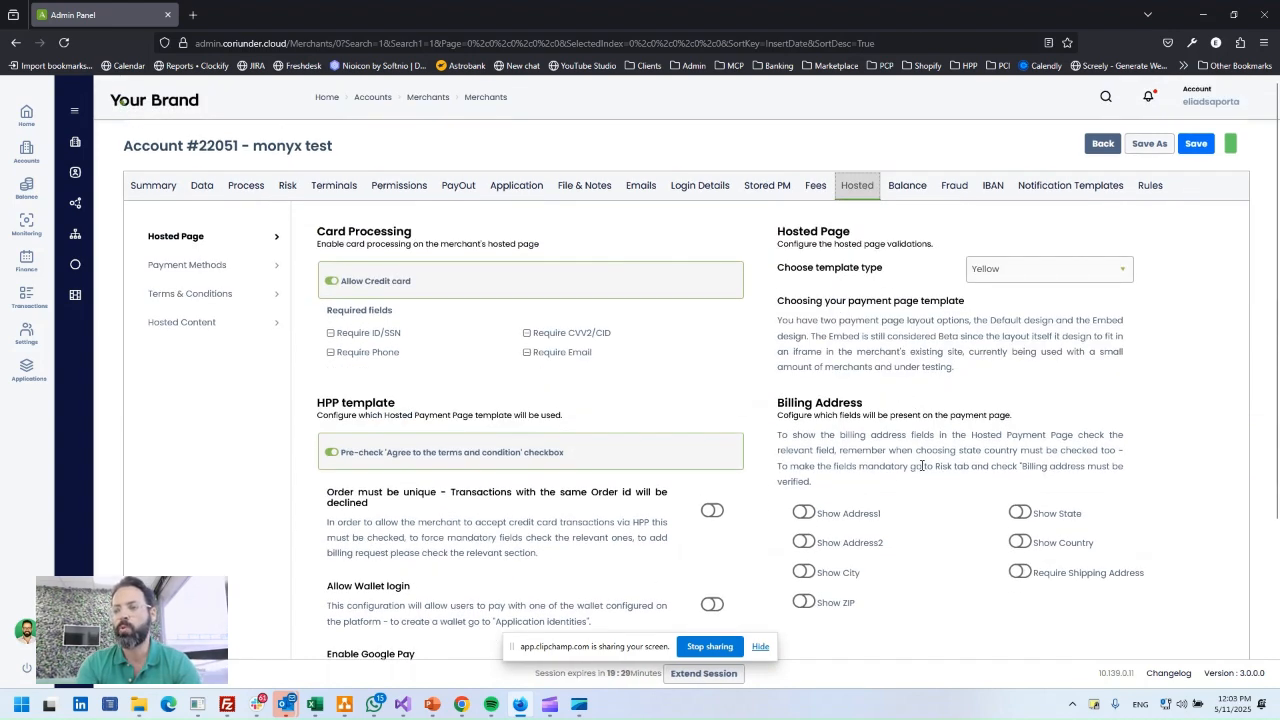
pyautogui.click(1007, 278)
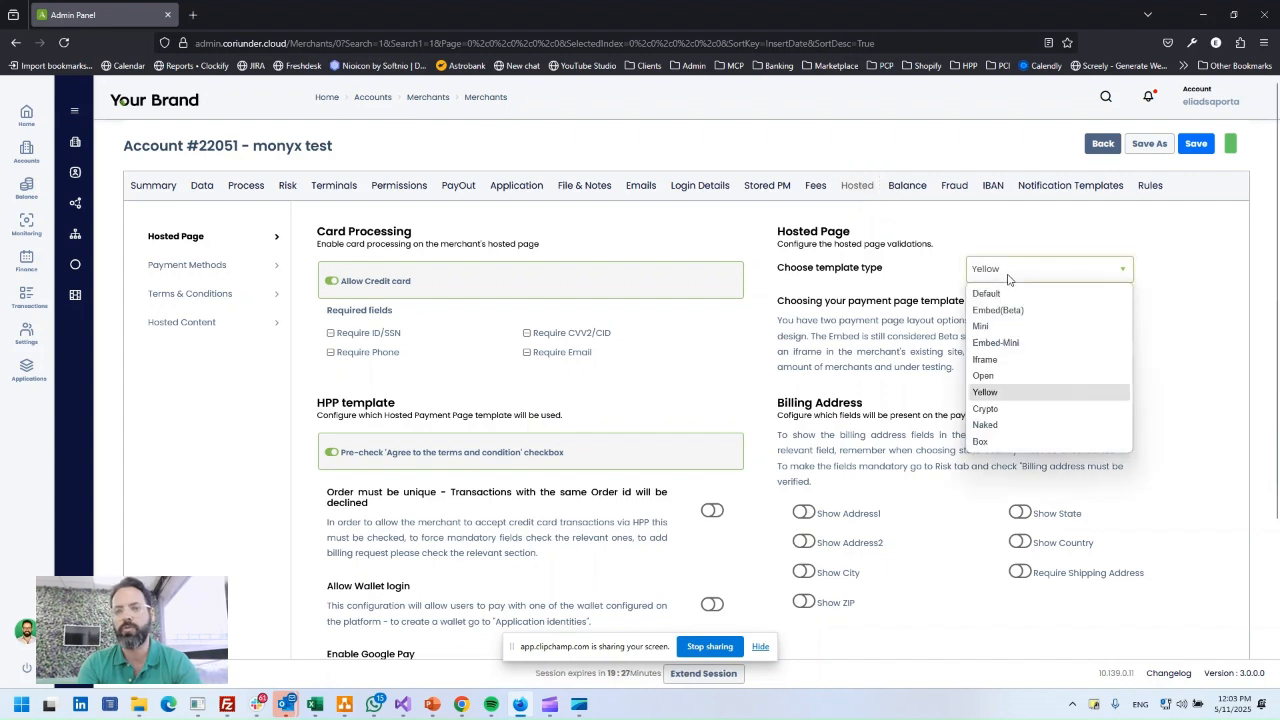
pyautogui.click(236, 266)
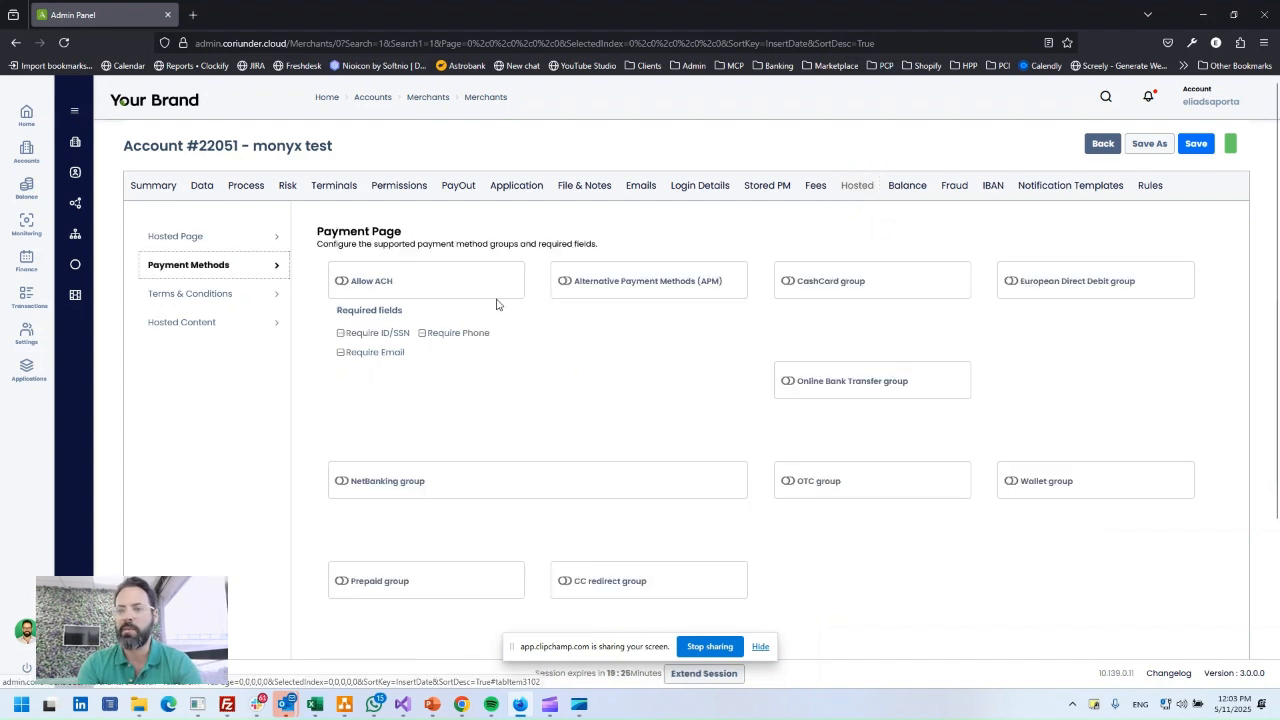
pyautogui.click(214, 298)
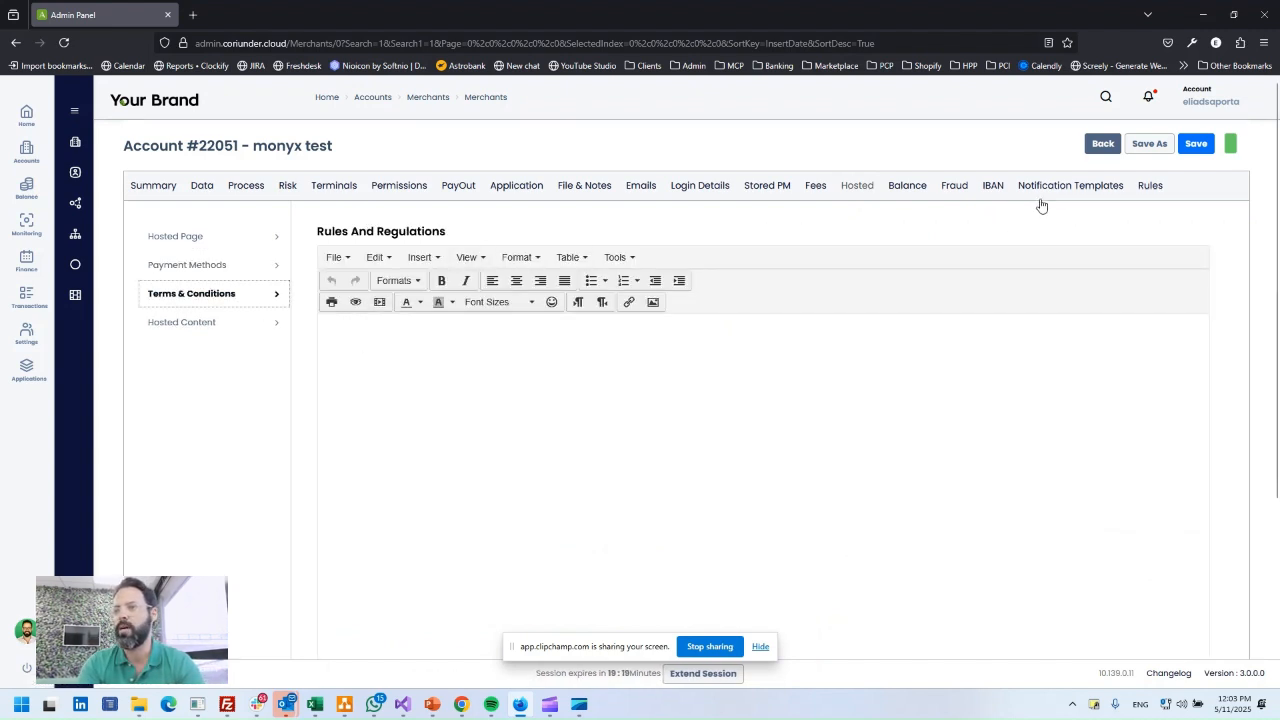
# Examine the merchant's online and offline fraud rules and the actions available for the monthly average authorization count.
pyautogui.click(955, 186)
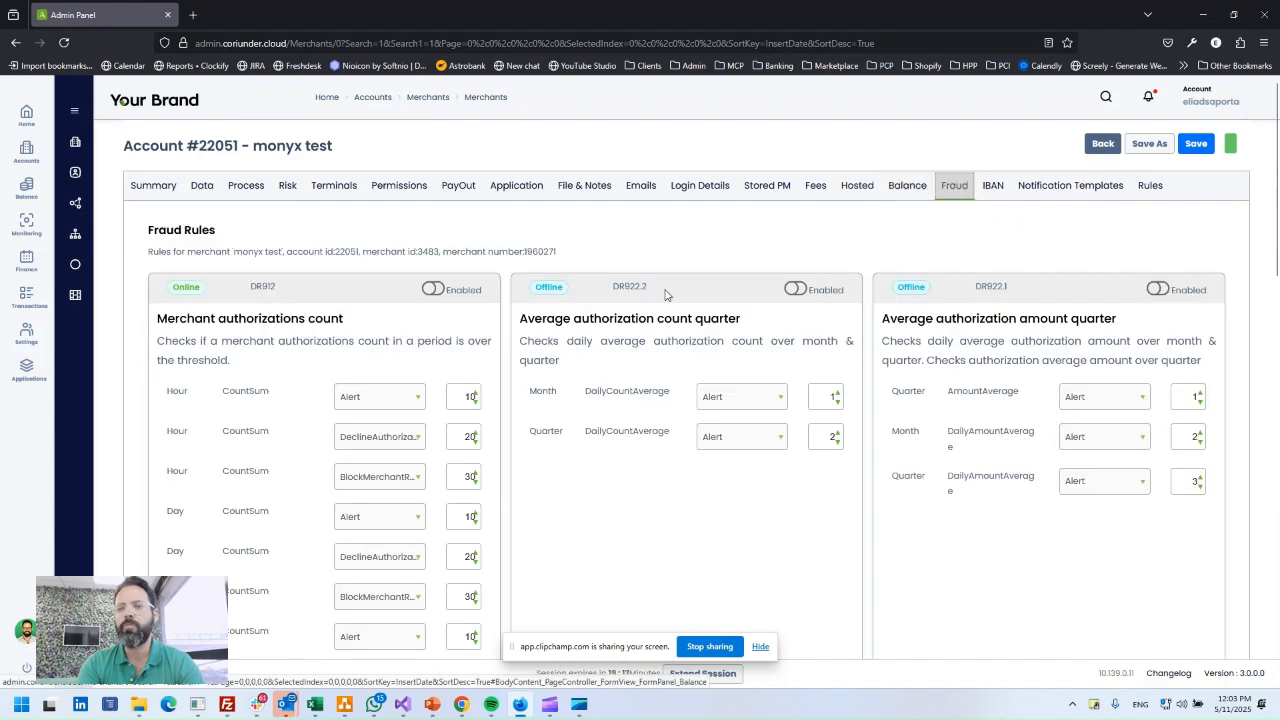
pyautogui.scroll(-2, 670, 293)
pyautogui.scroll(1, 700, 300)
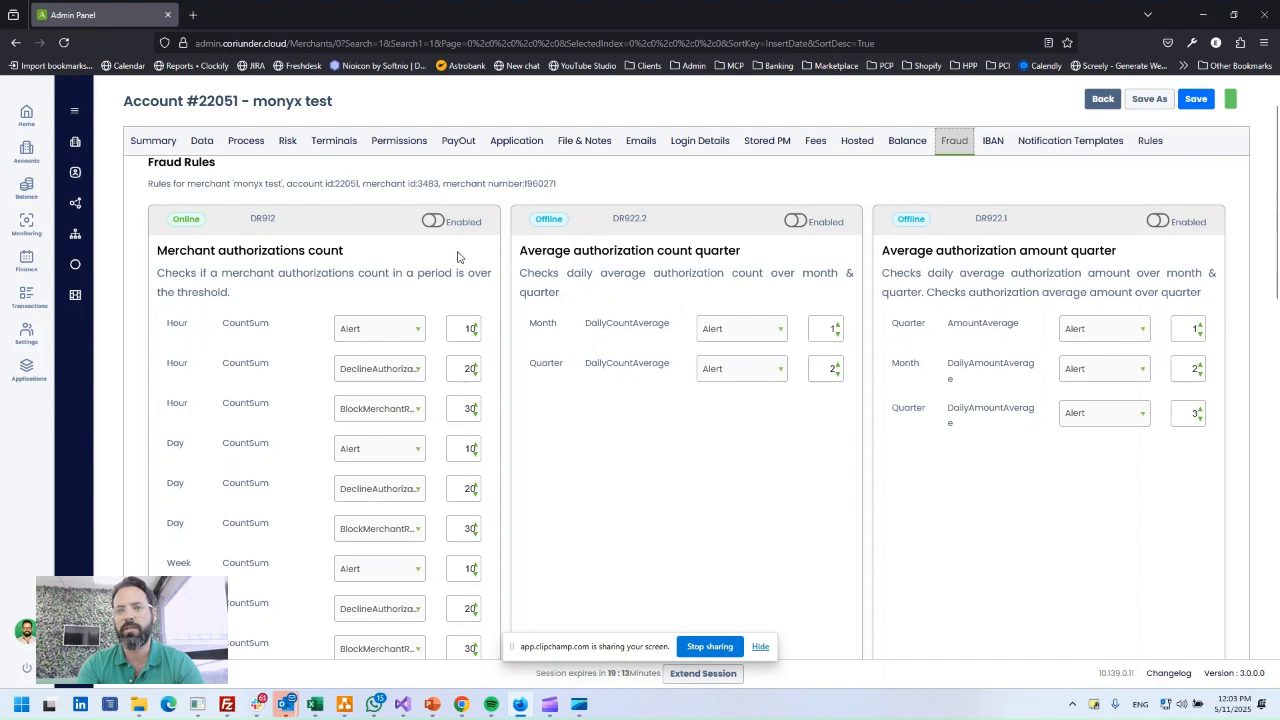
pyautogui.doubleClick(192, 220)
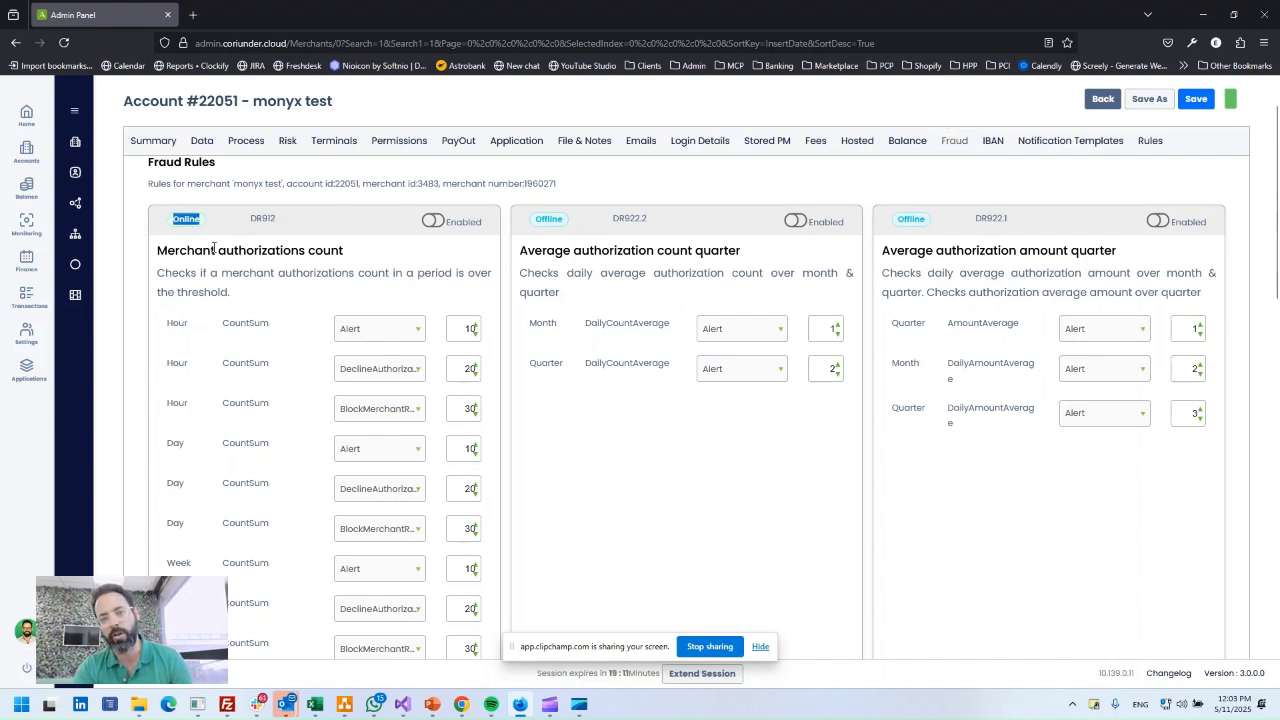
pyautogui.click(540, 220)
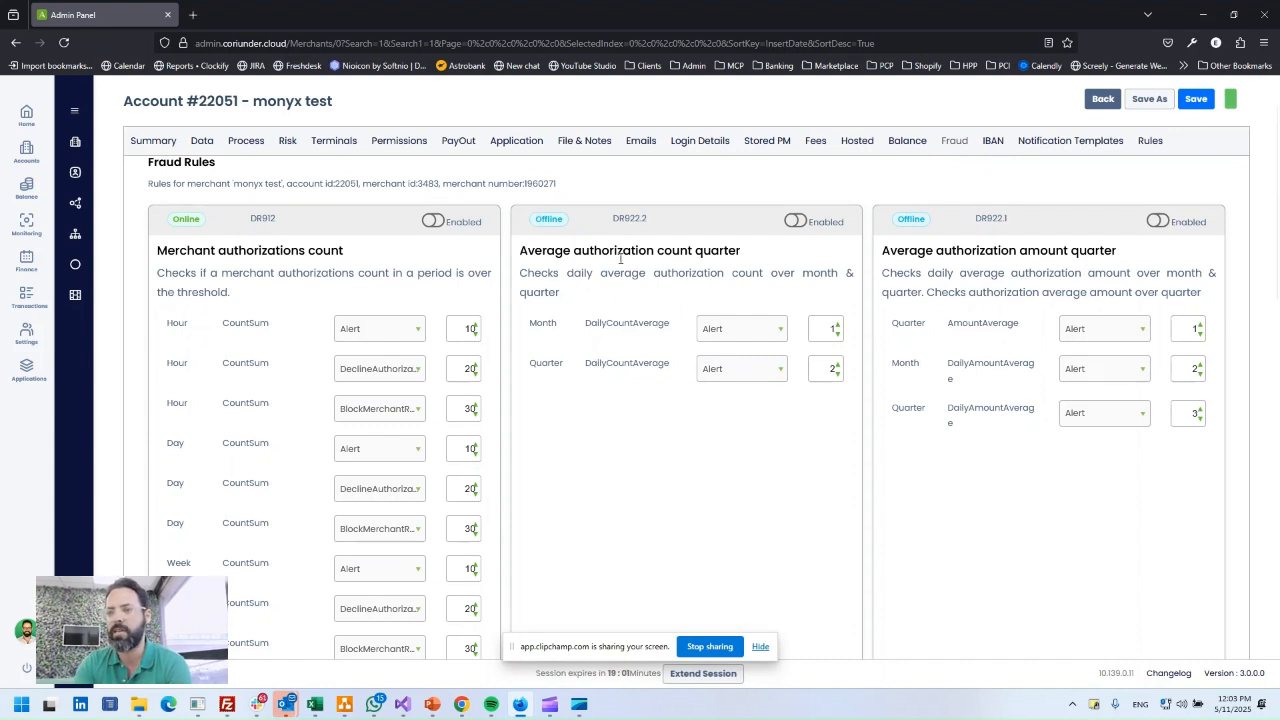
pyautogui.click(765, 330)
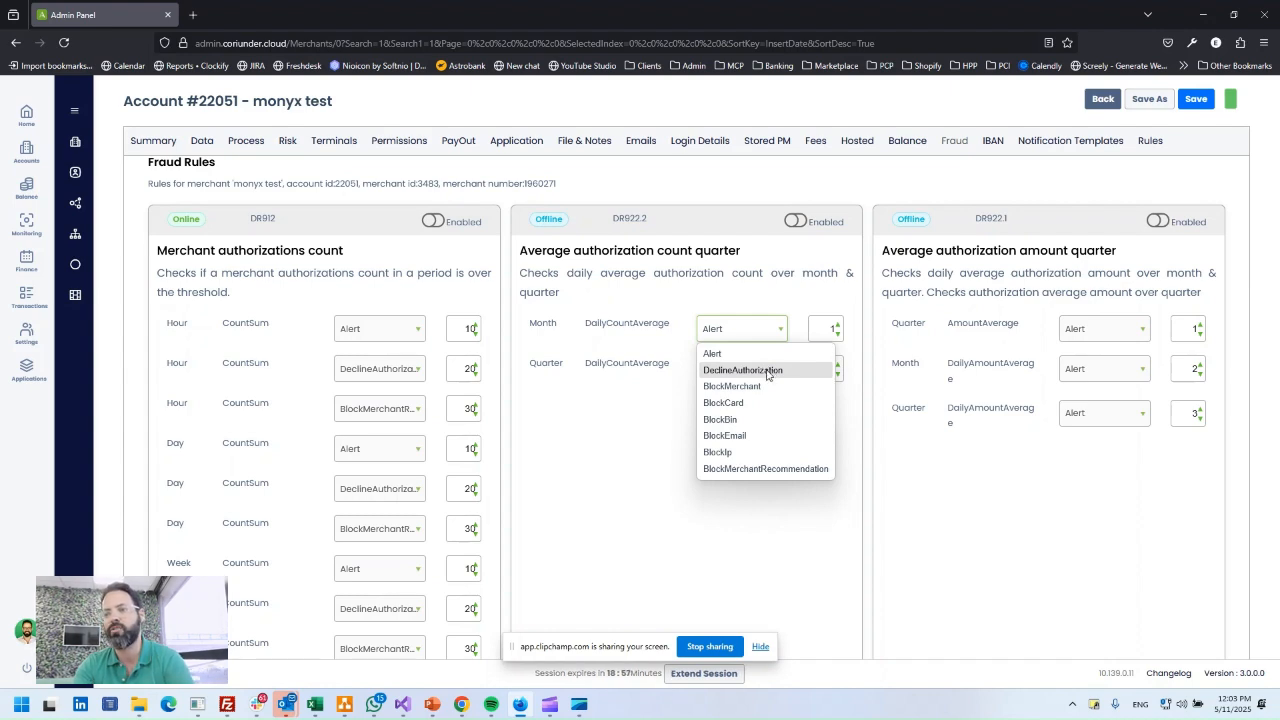
pyautogui.click(639, 438)
# Look through the remaining fraud rules, from maximum authorization amount to the last-hour declined ratio.
pyautogui.scroll(-10, 642, 440)
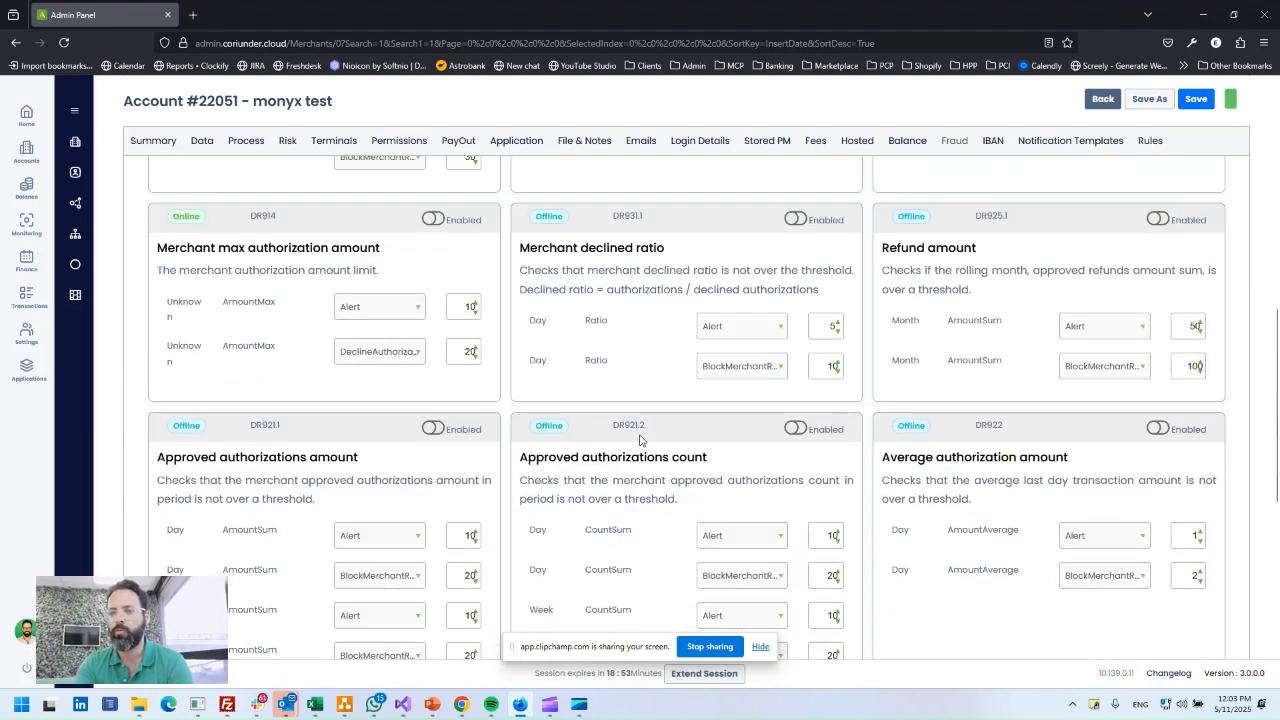
pyautogui.scroll(-3, 642, 440)
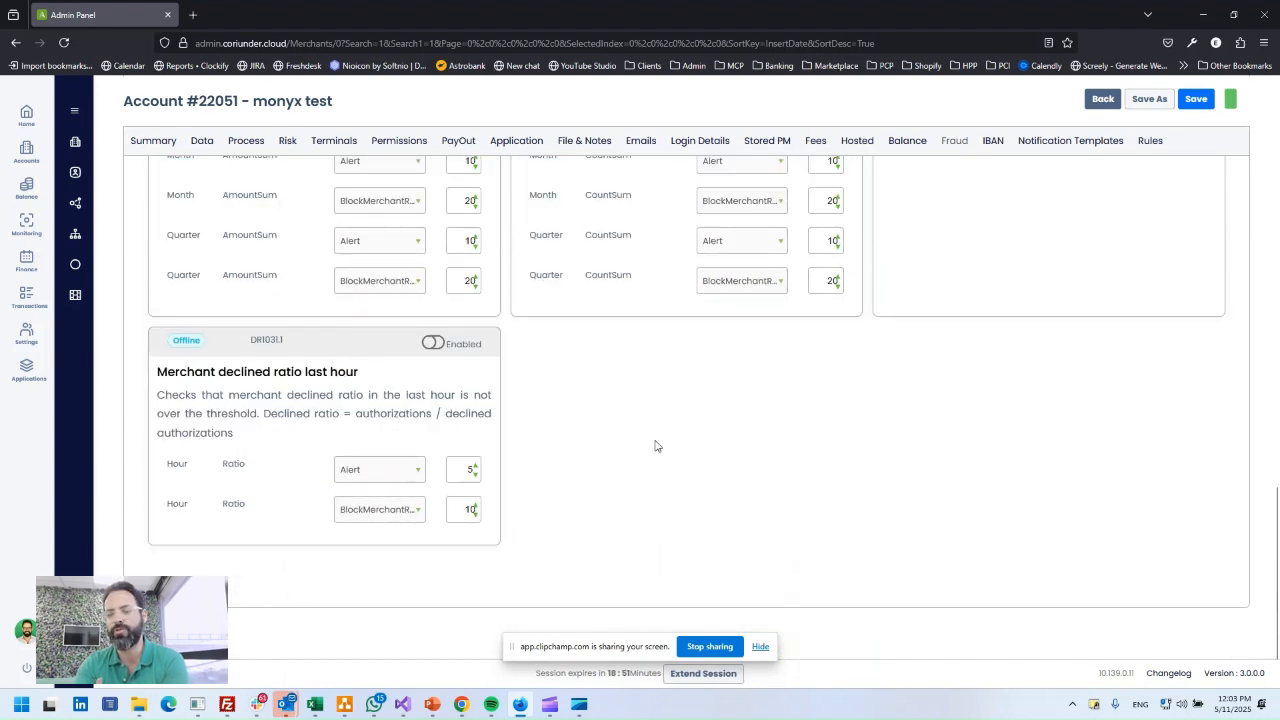
pyautogui.scroll(2, 646, 444)
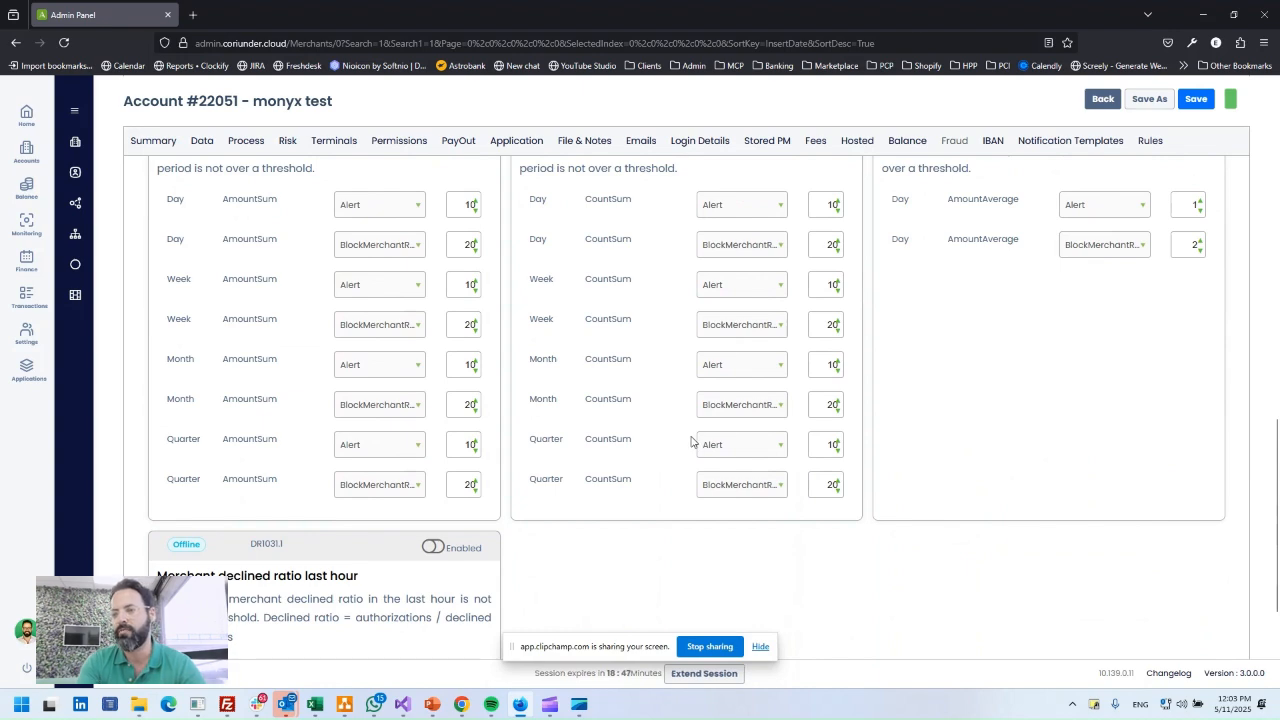
pyautogui.scroll(6, 692, 443)
pyautogui.scroll(3, 691, 442)
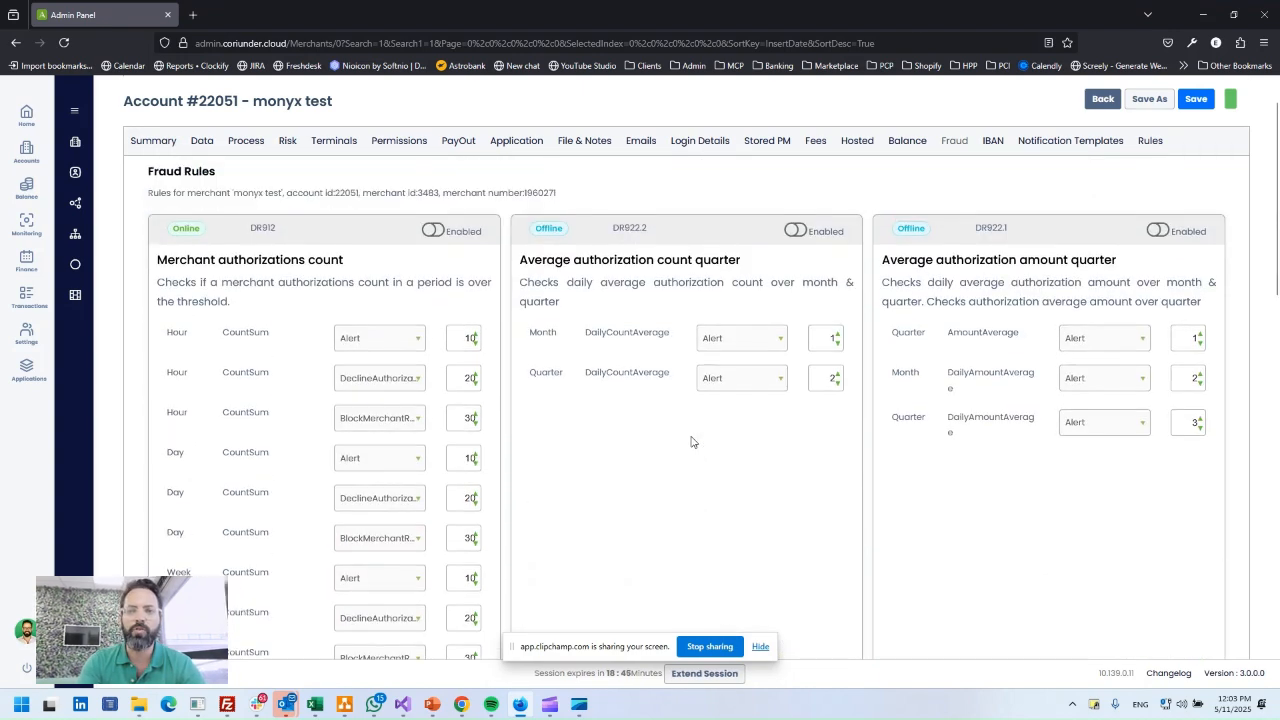
pyautogui.scroll(1, 705, 438)
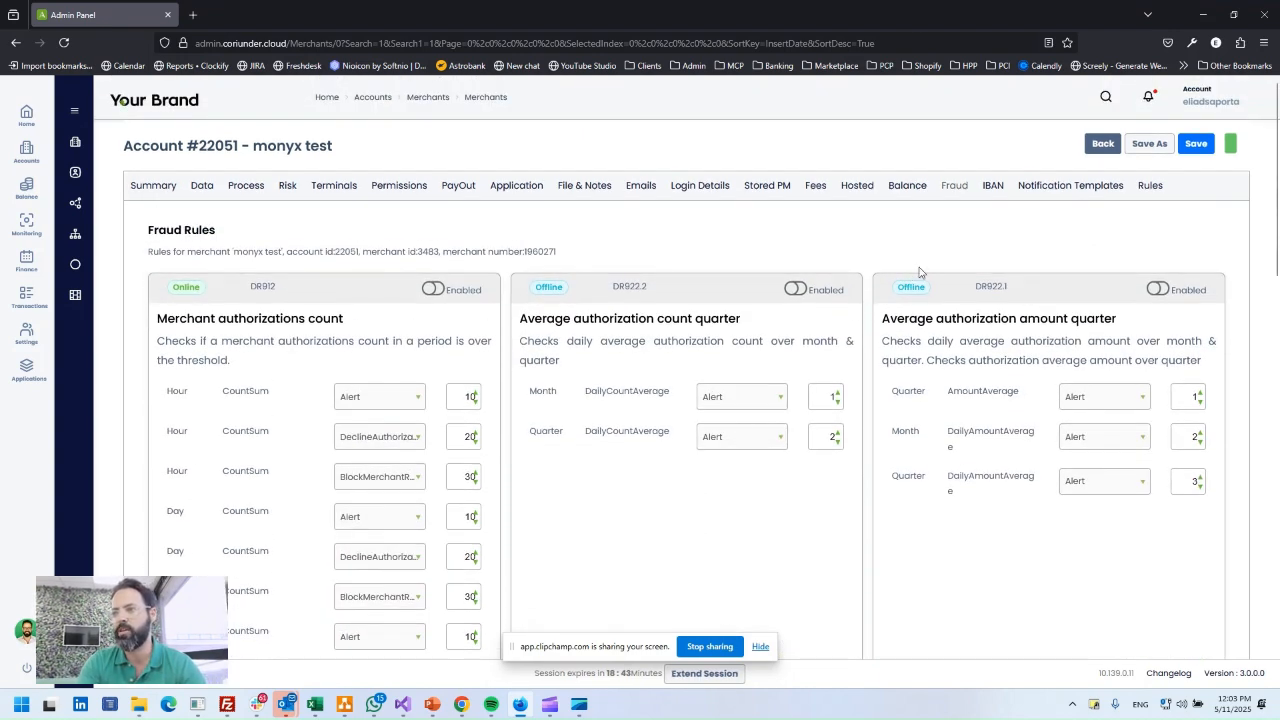
# View the merchant's notification template options and run another Rules Engine check on the merchant details.
pyautogui.click(1066, 195)
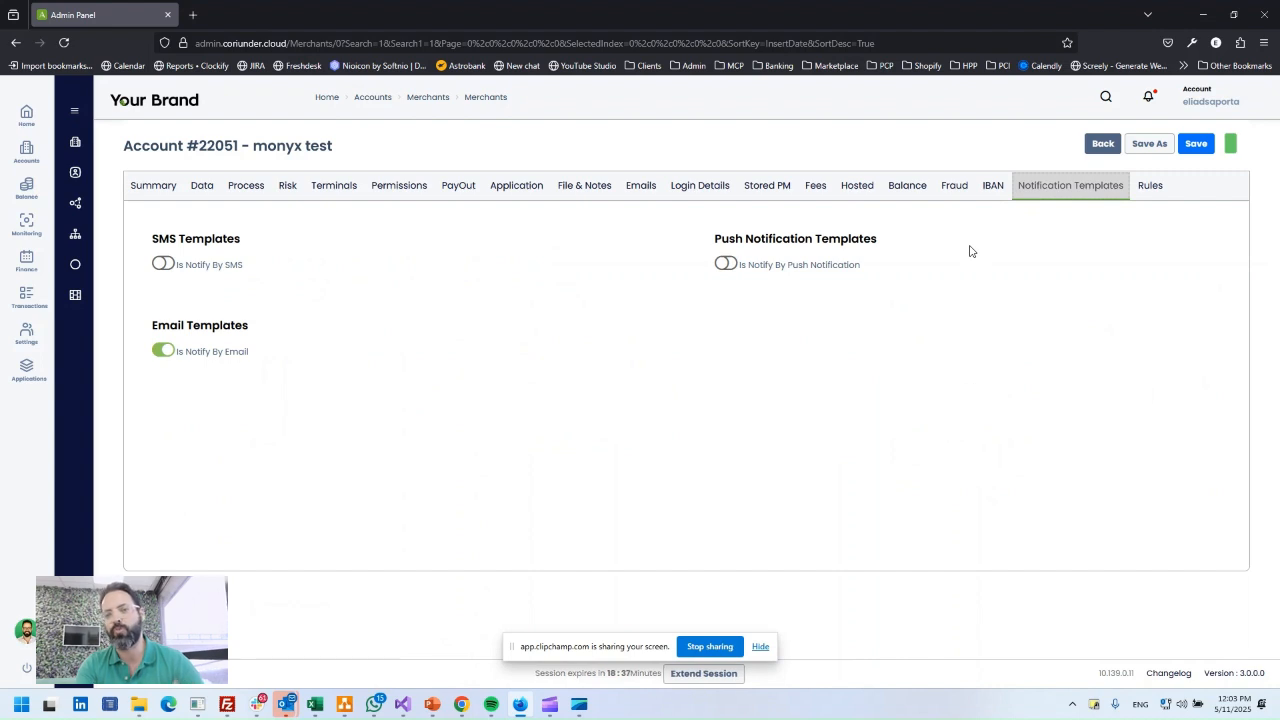
pyautogui.click(1150, 192)
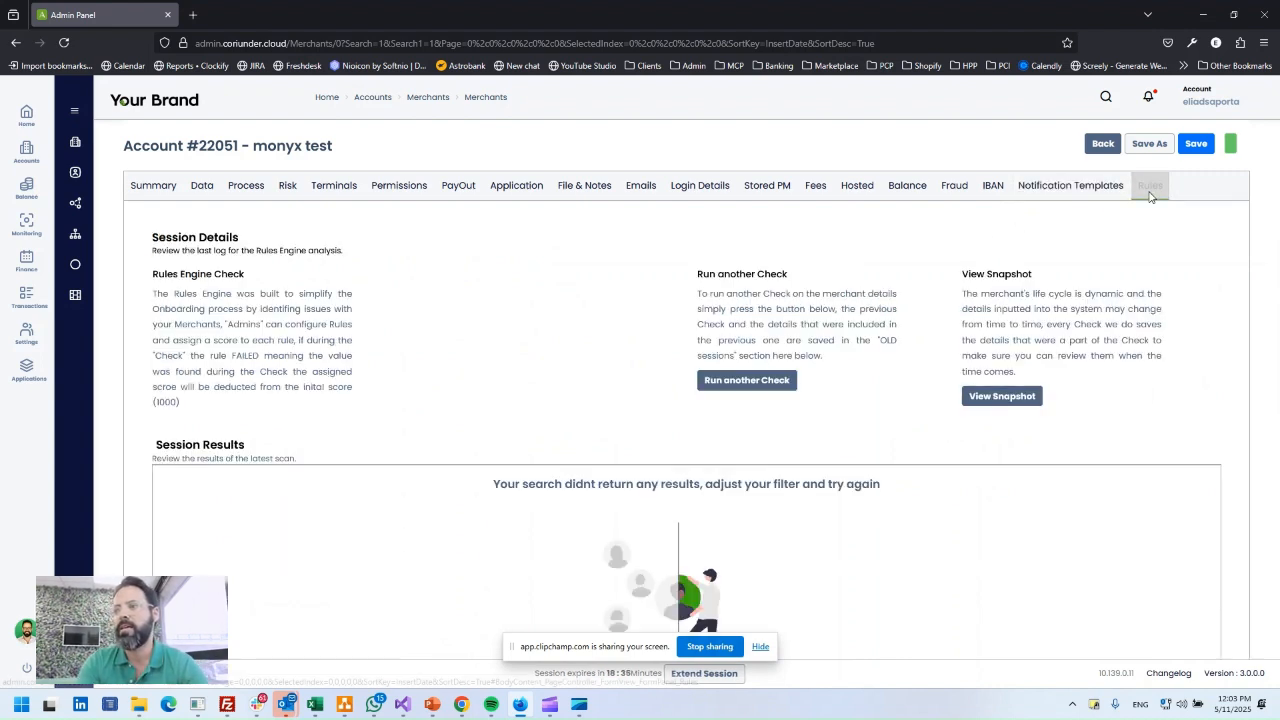
pyautogui.click(760, 384)
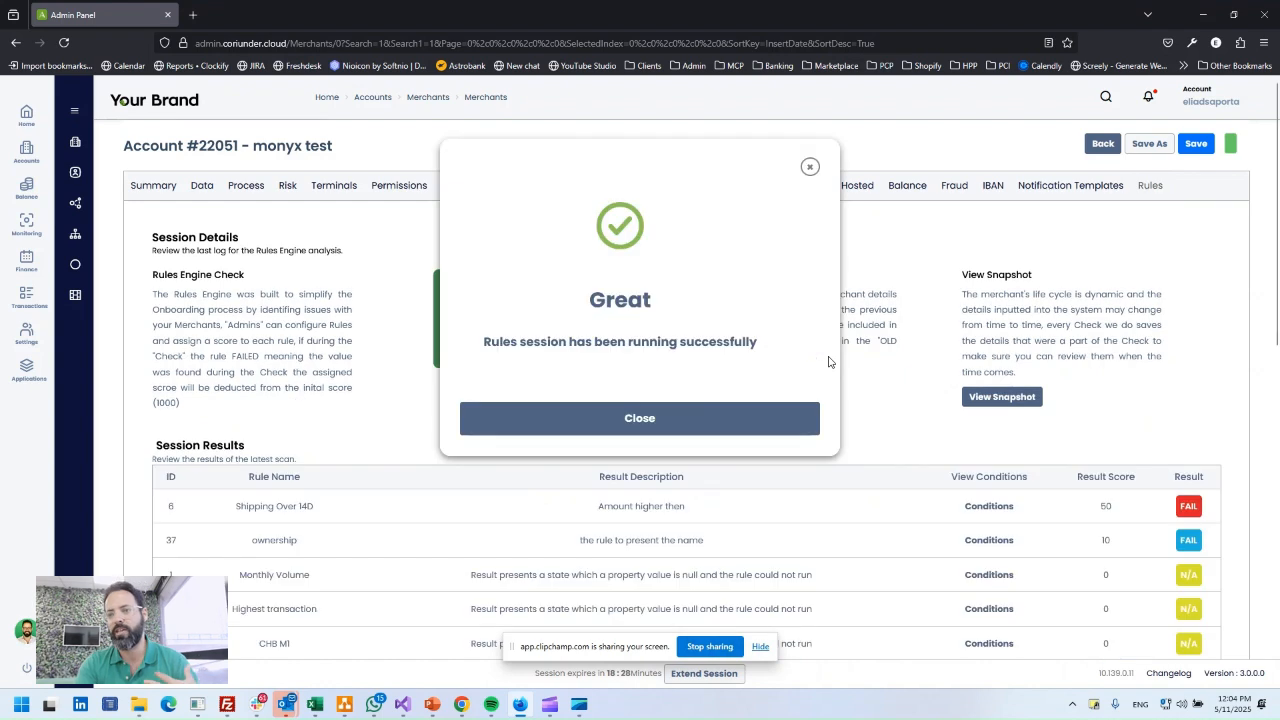
pyautogui.click(660, 417)
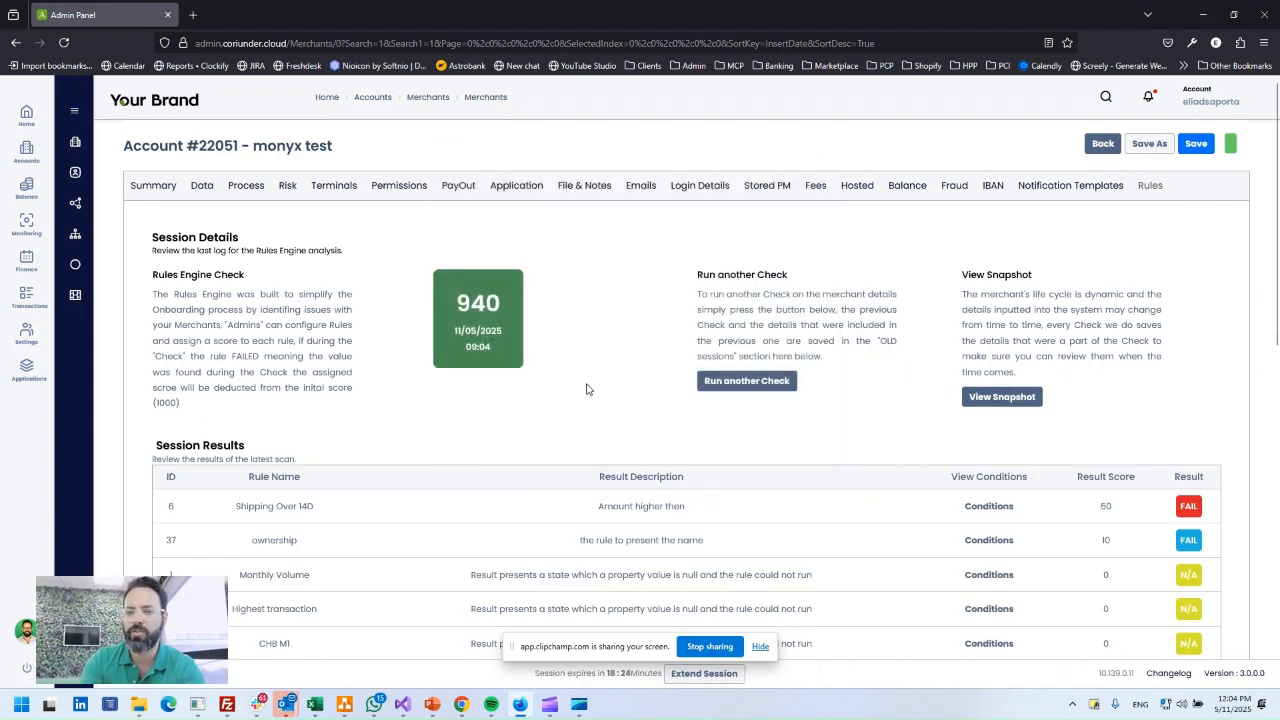
# Look over the Rules Engine session results, and review the merchant's account balance, balance requests, transfer fees and available balance actions.
pyautogui.scroll(-3, 617, 398)
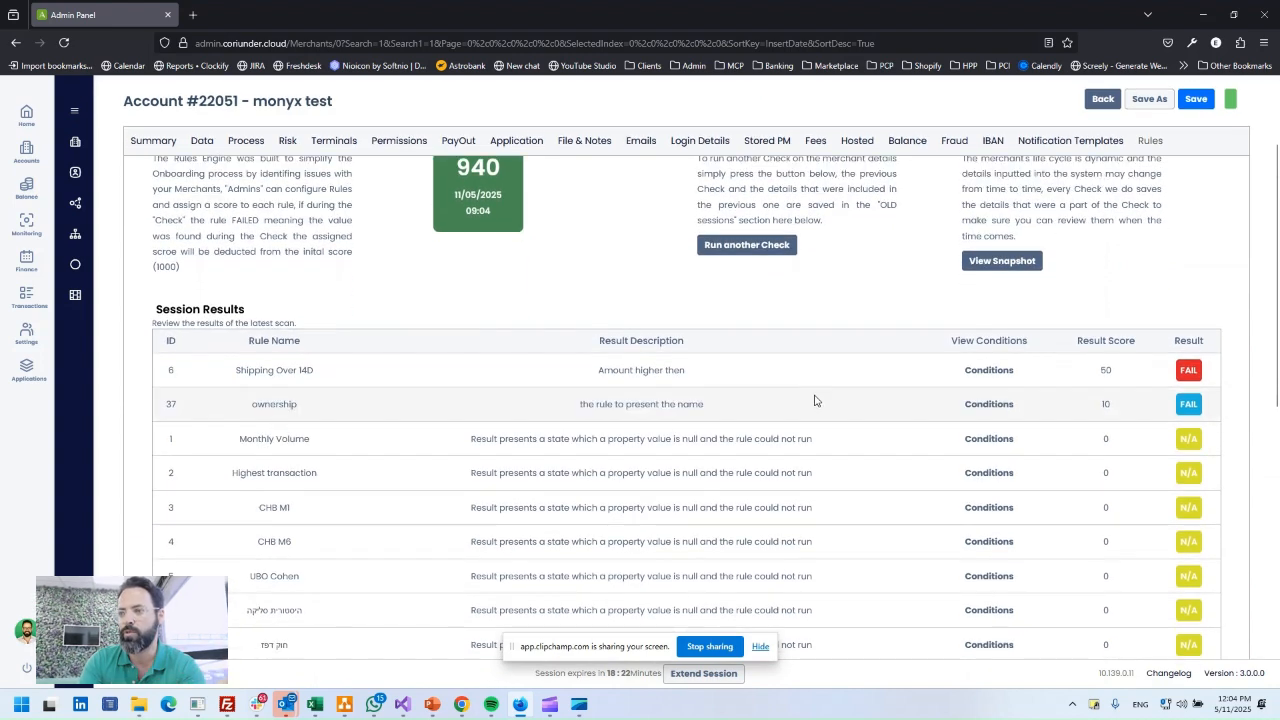
pyautogui.scroll(3, 815, 400)
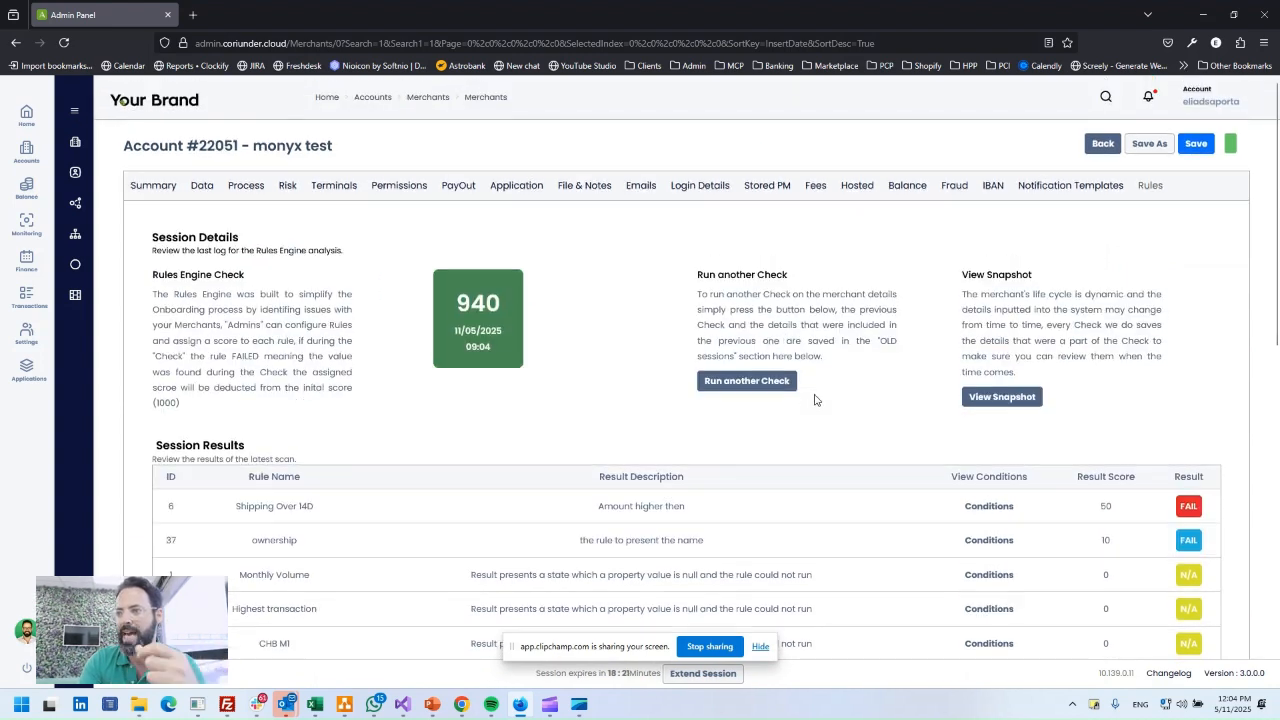
pyautogui.click(907, 185)
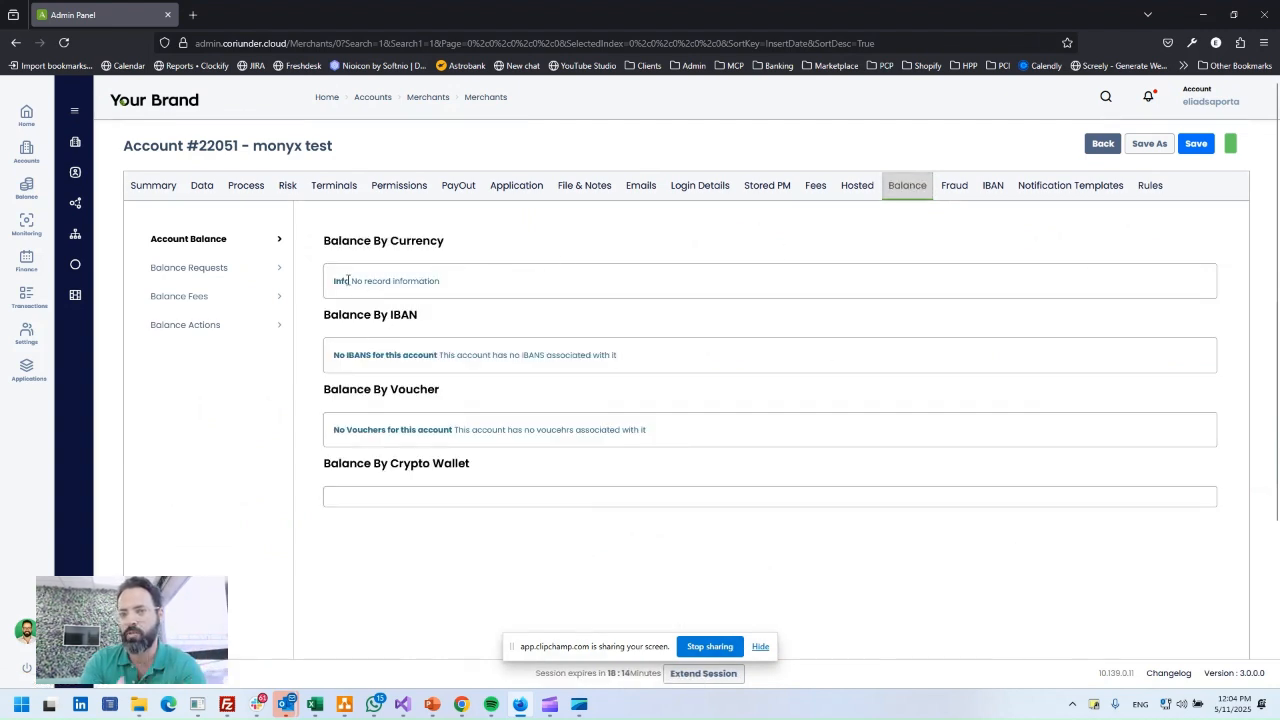
pyautogui.click(245, 274)
pyautogui.click(243, 300)
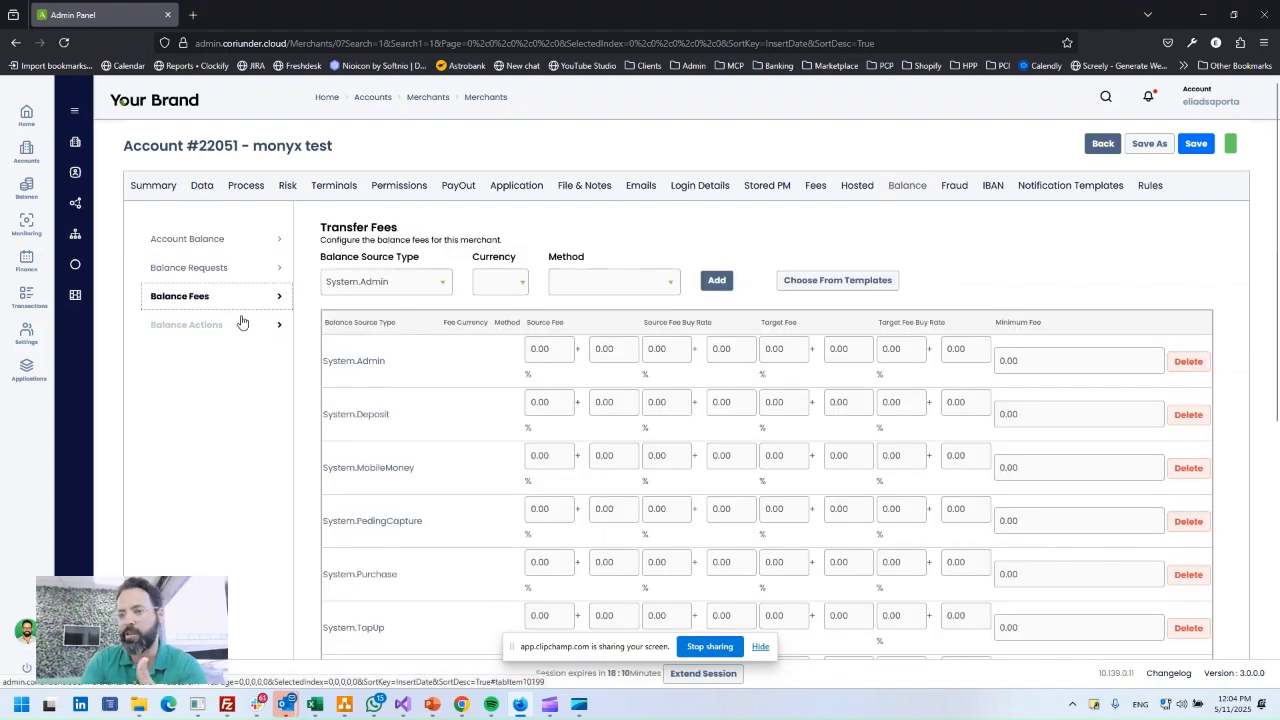
pyautogui.click(241, 322)
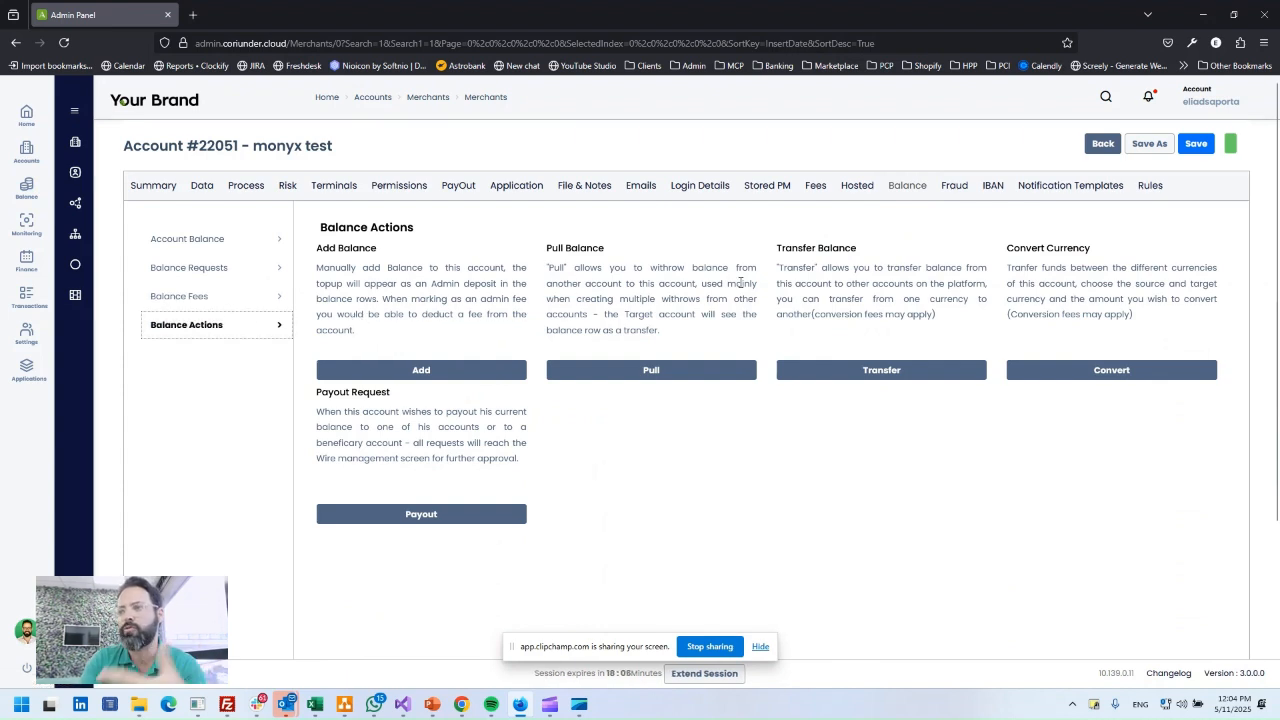
# Select Invictus as the connected IBAN program in the merchant's IBAN settings.
pyautogui.click(988, 194)
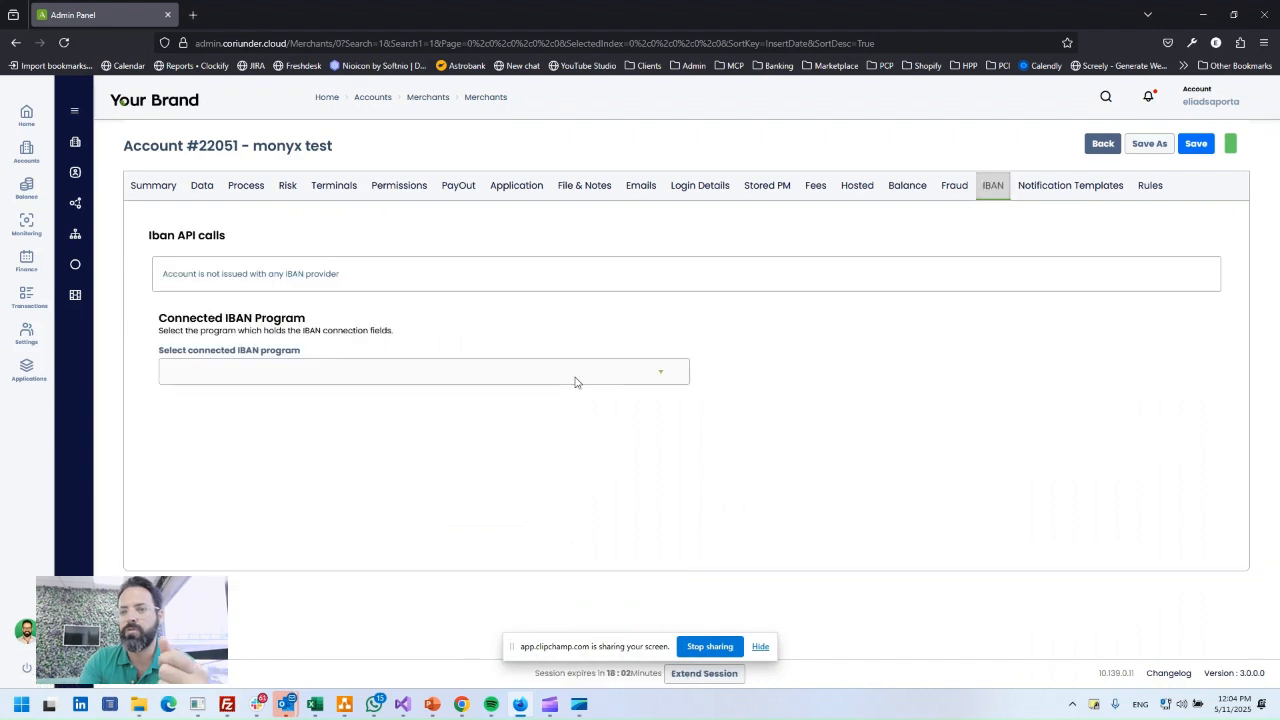
pyautogui.click(423, 375)
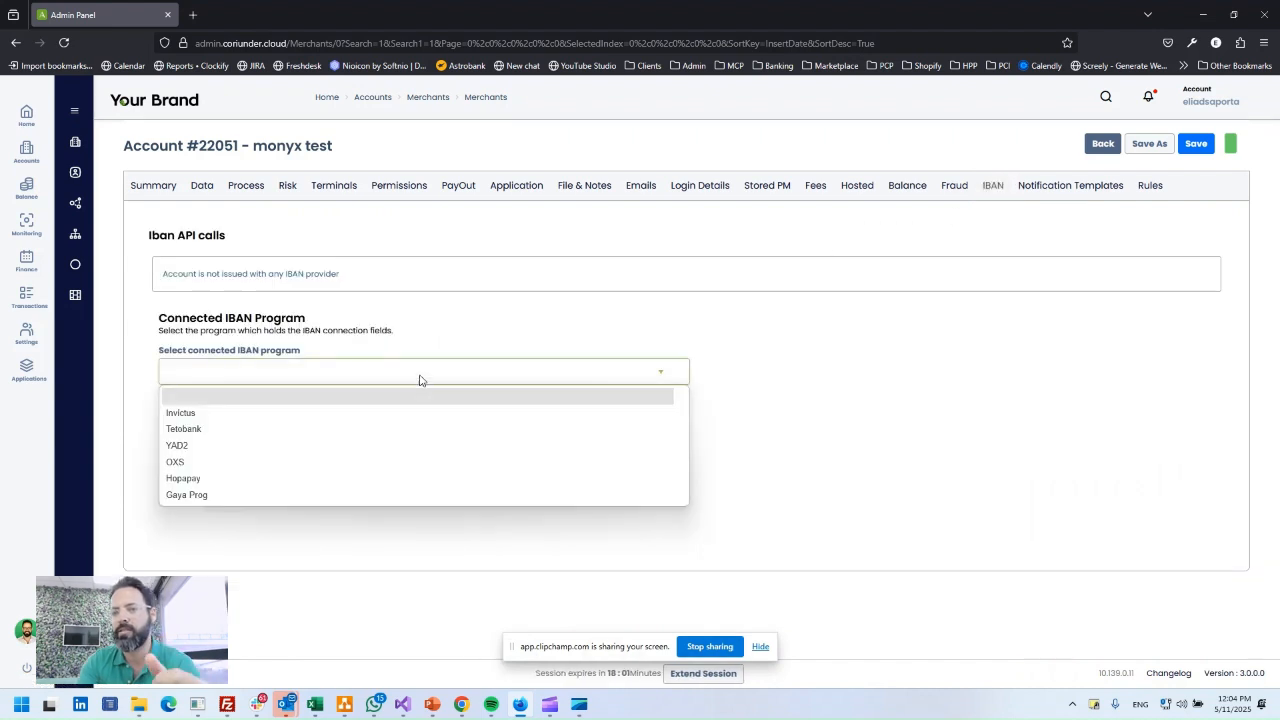
pyautogui.click(367, 413)
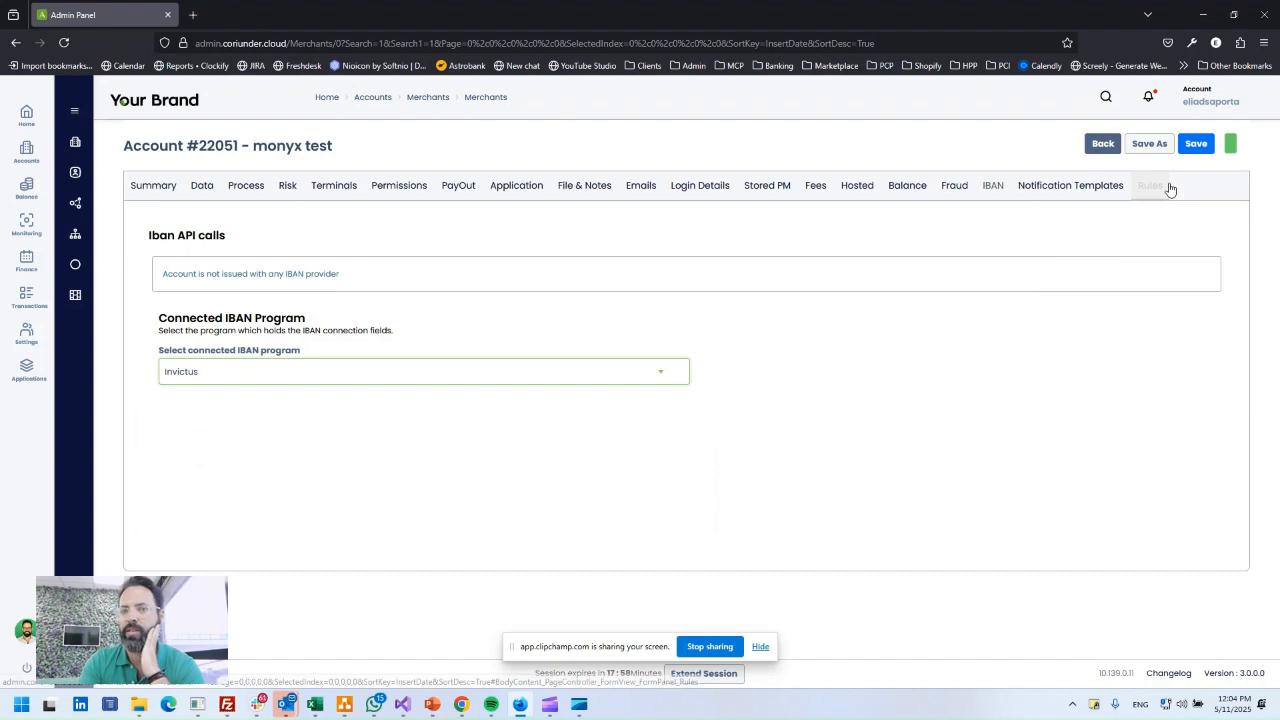